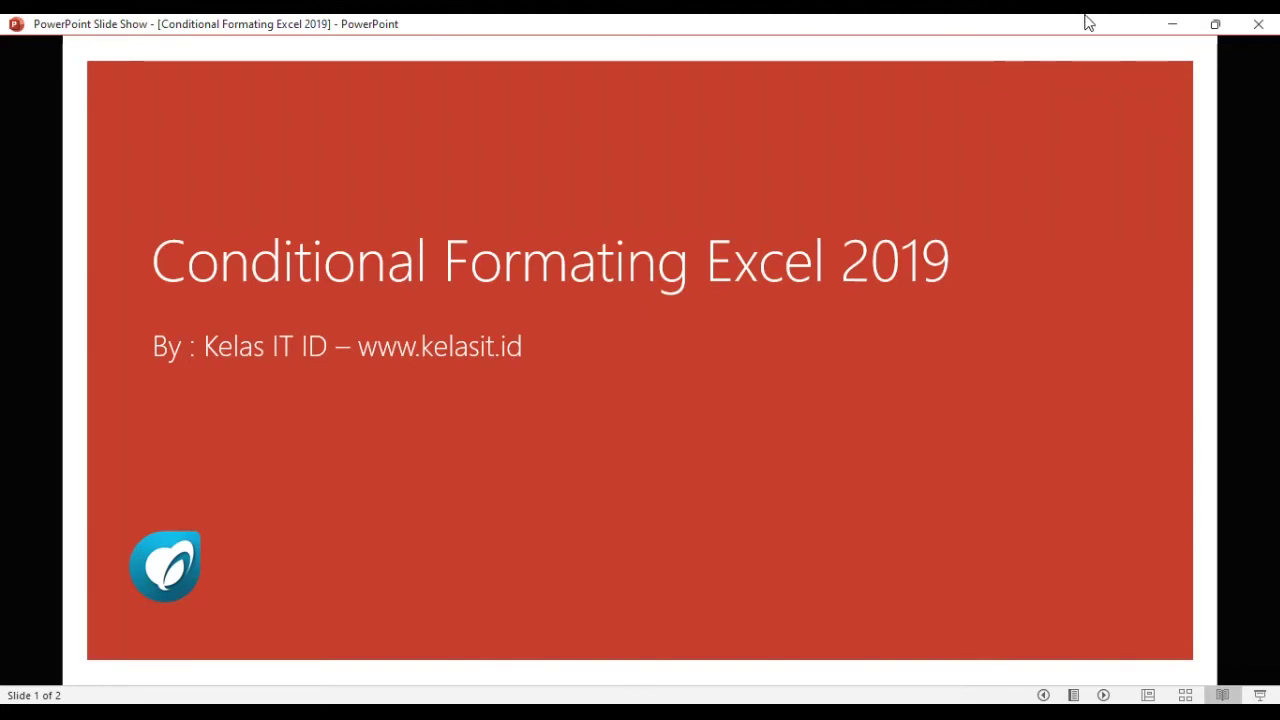
# Move the slide show to slide 2, which lists the 8 Format Only Cell that Contain functions
pyautogui.click(1160, 377)
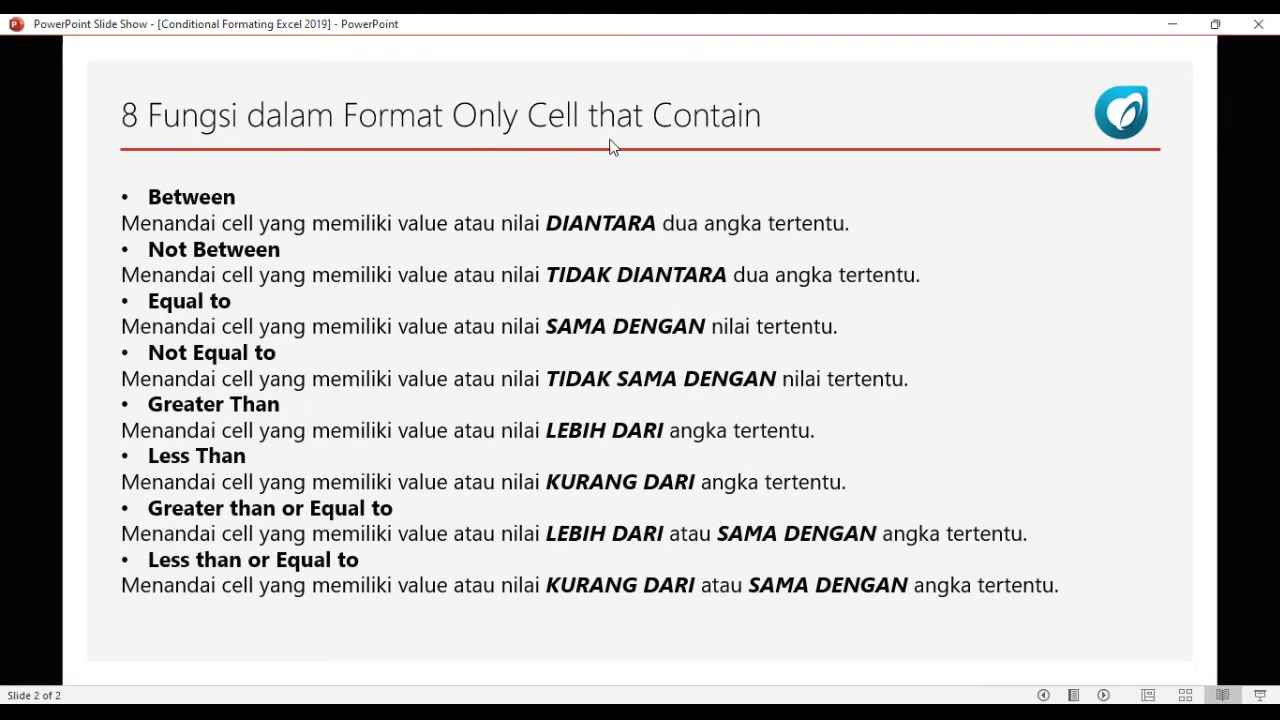
pyautogui.scroll(1, 608, 147)
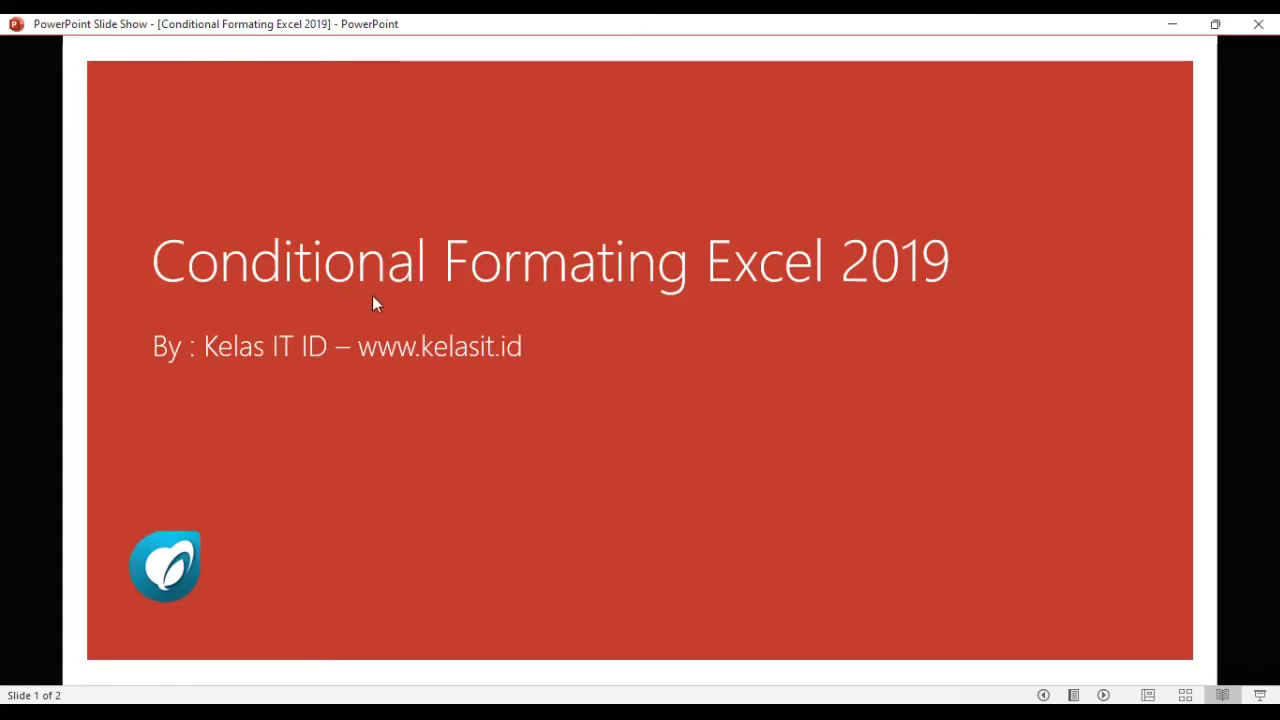
pyautogui.click(666, 242)
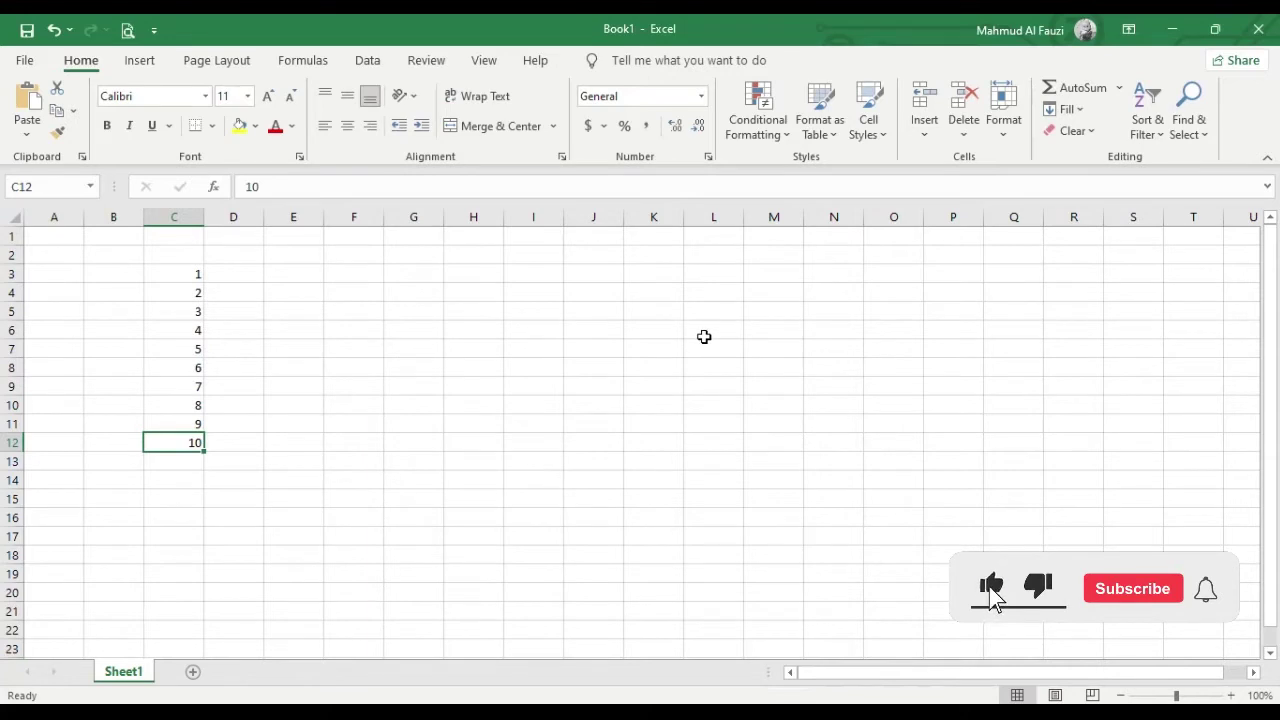
# Centre-align column C, which holds the numbers 1 to 10
pyautogui.click(199, 276)
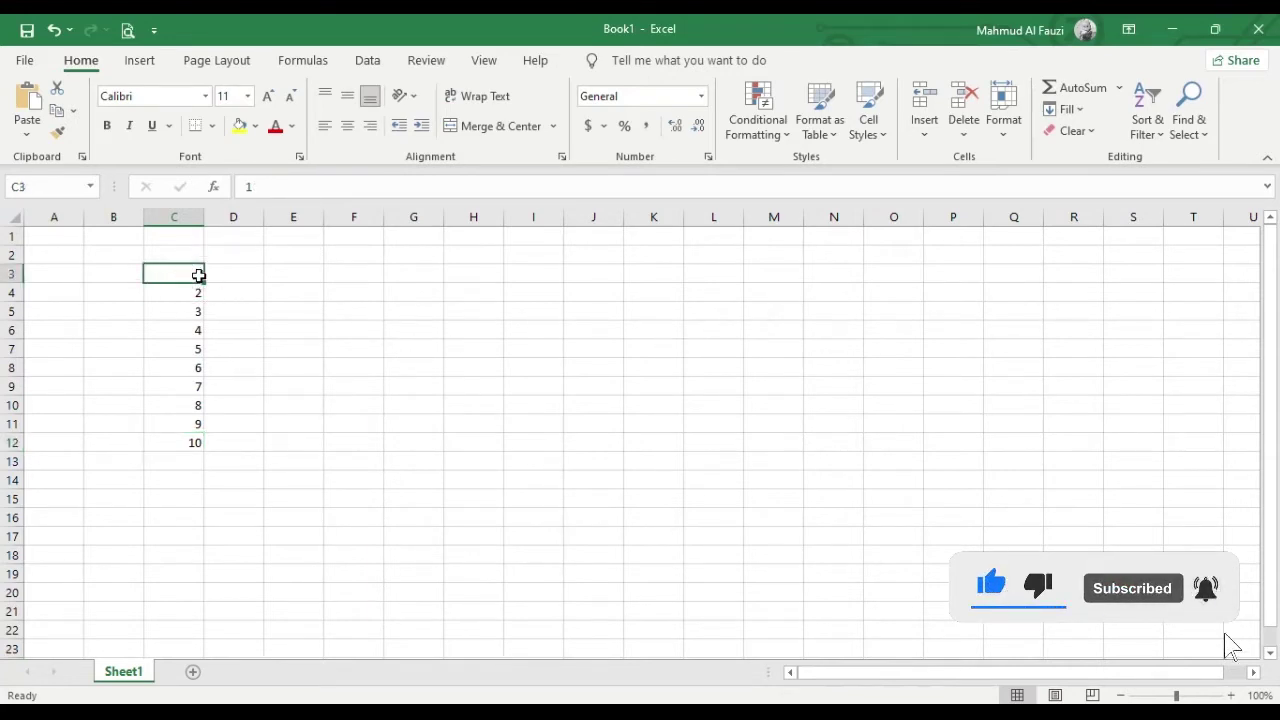
pyautogui.click(199, 443)
pyautogui.click(191, 272)
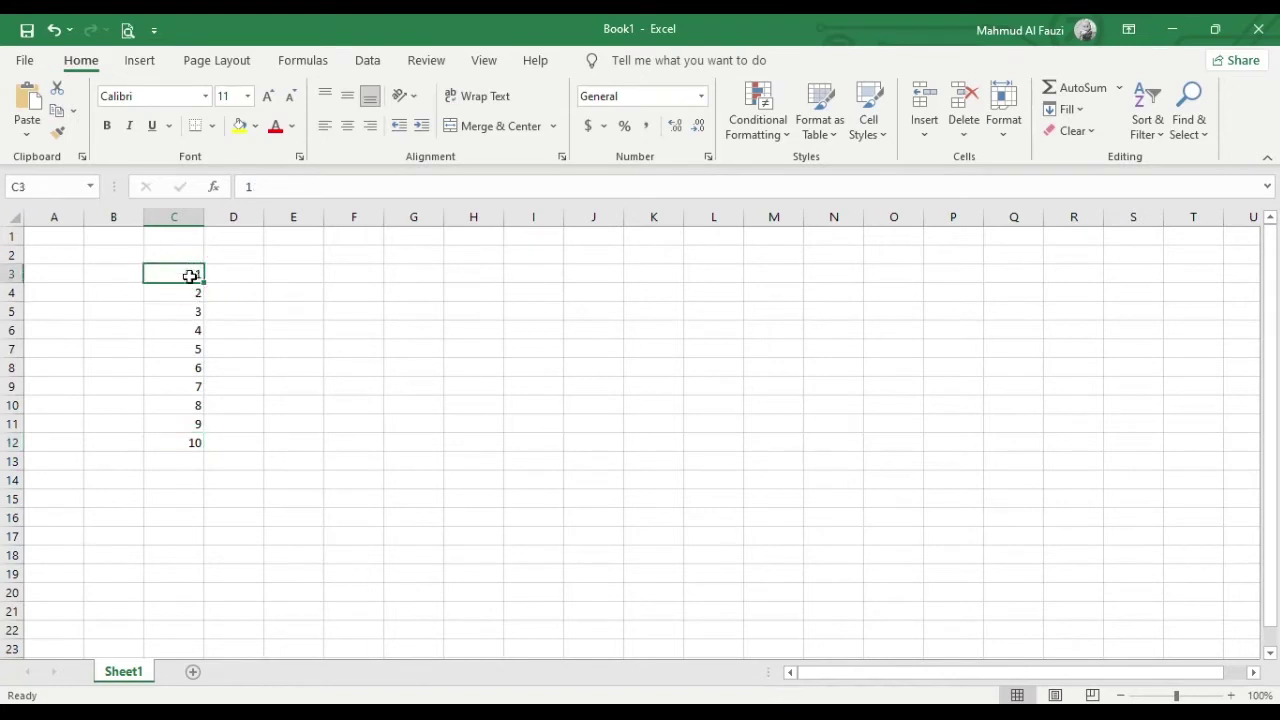
pyautogui.click(179, 218)
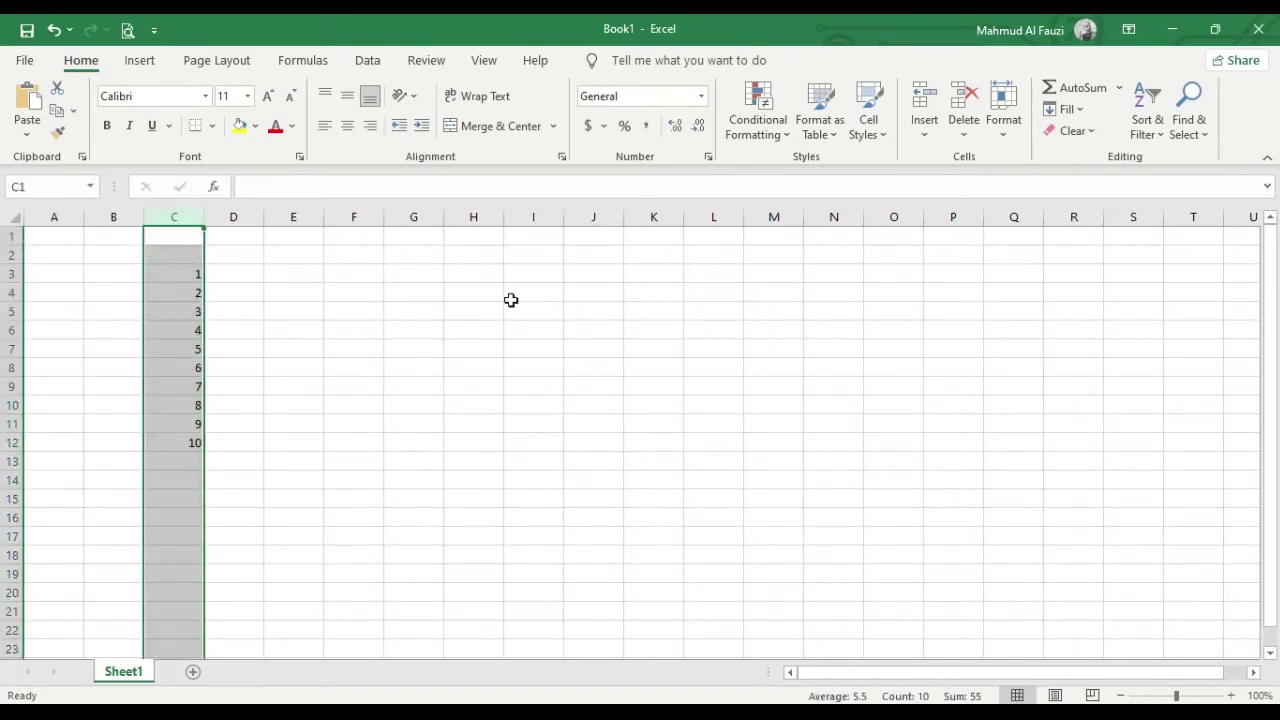
pyautogui.click(355, 128)
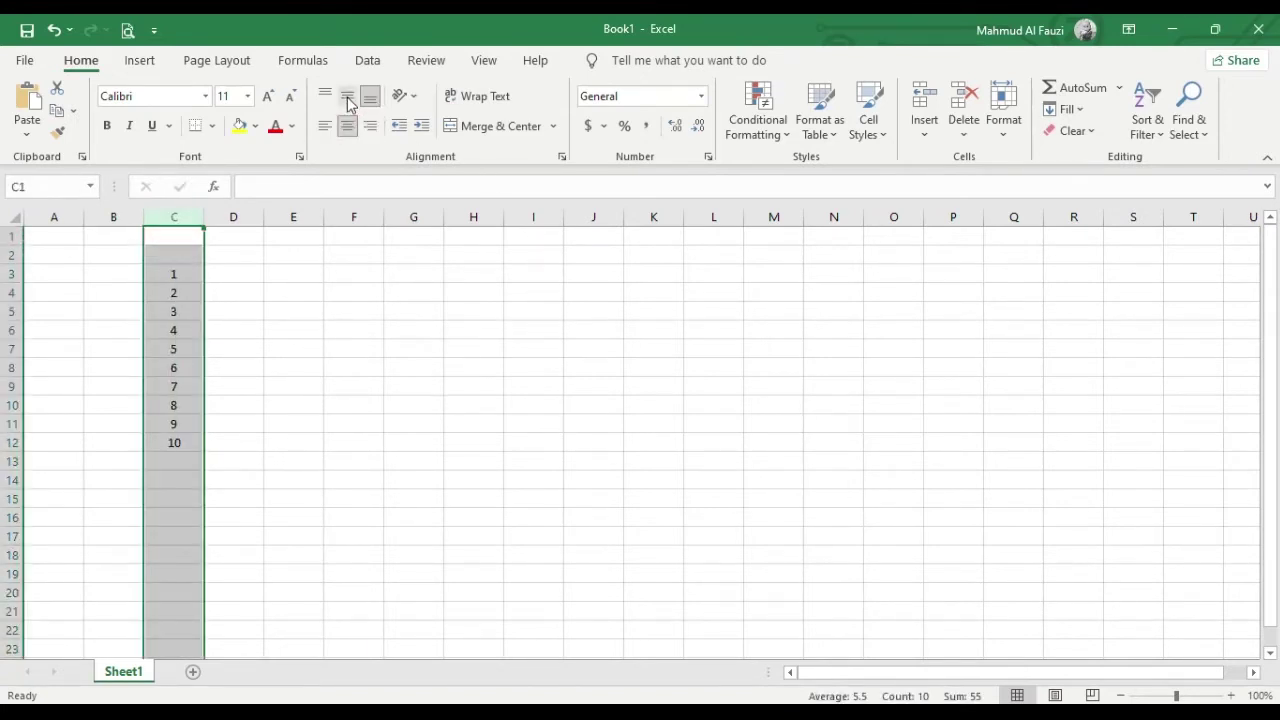
pyautogui.click(290, 318)
# Select cell C3 and switch to the PowerPoint slide show with Alt+Tab
pyautogui.click(177, 277)
pyautogui.click(189, 436)
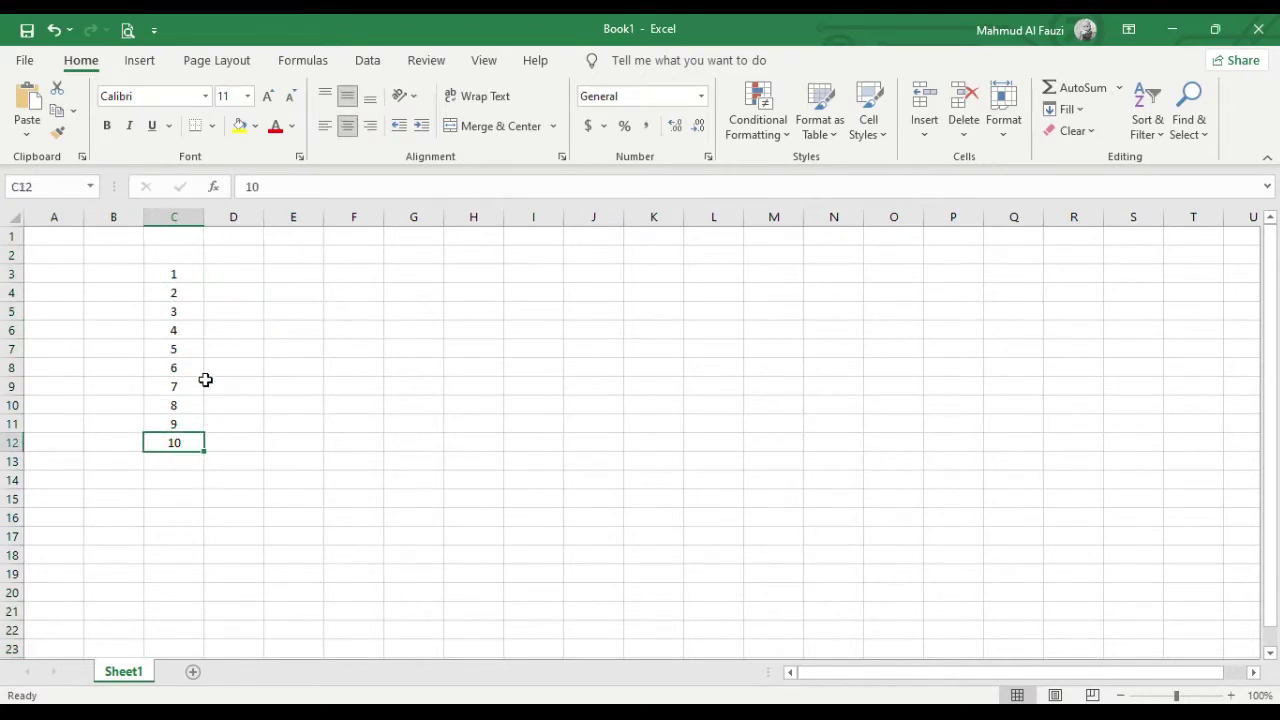
pyautogui.click(179, 276)
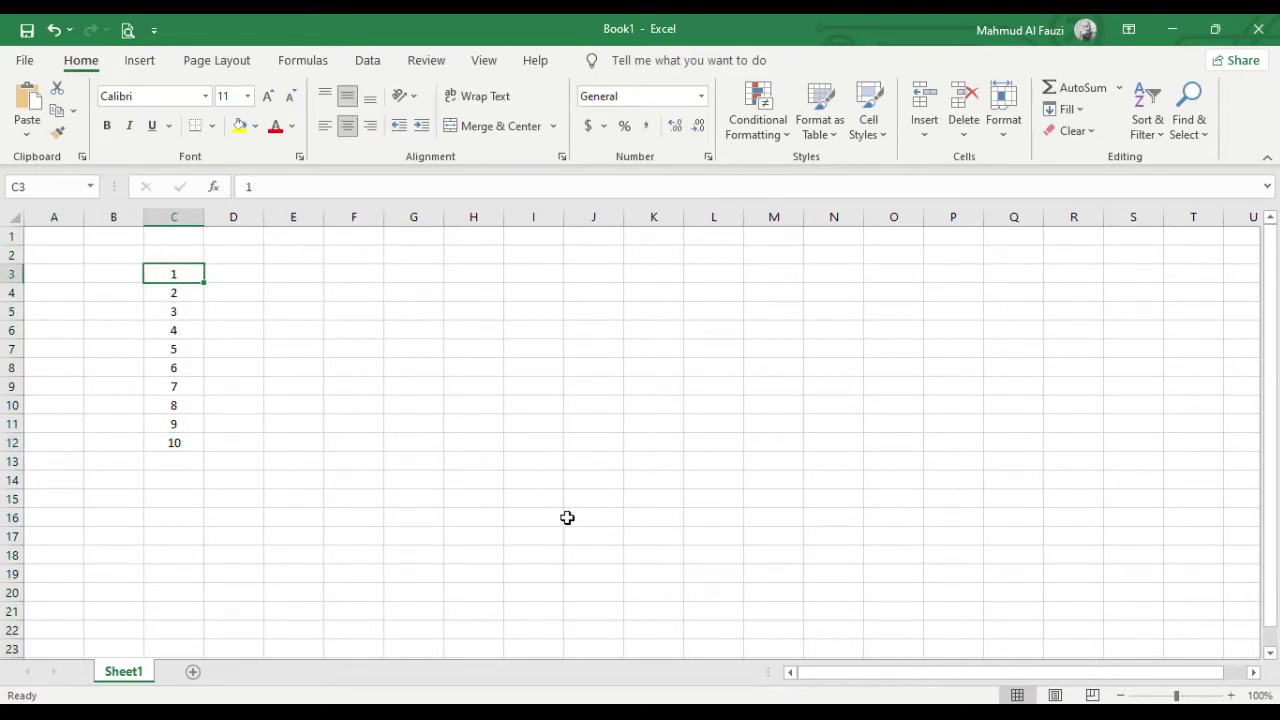
pyautogui.hotkey('alt', 'Tab')
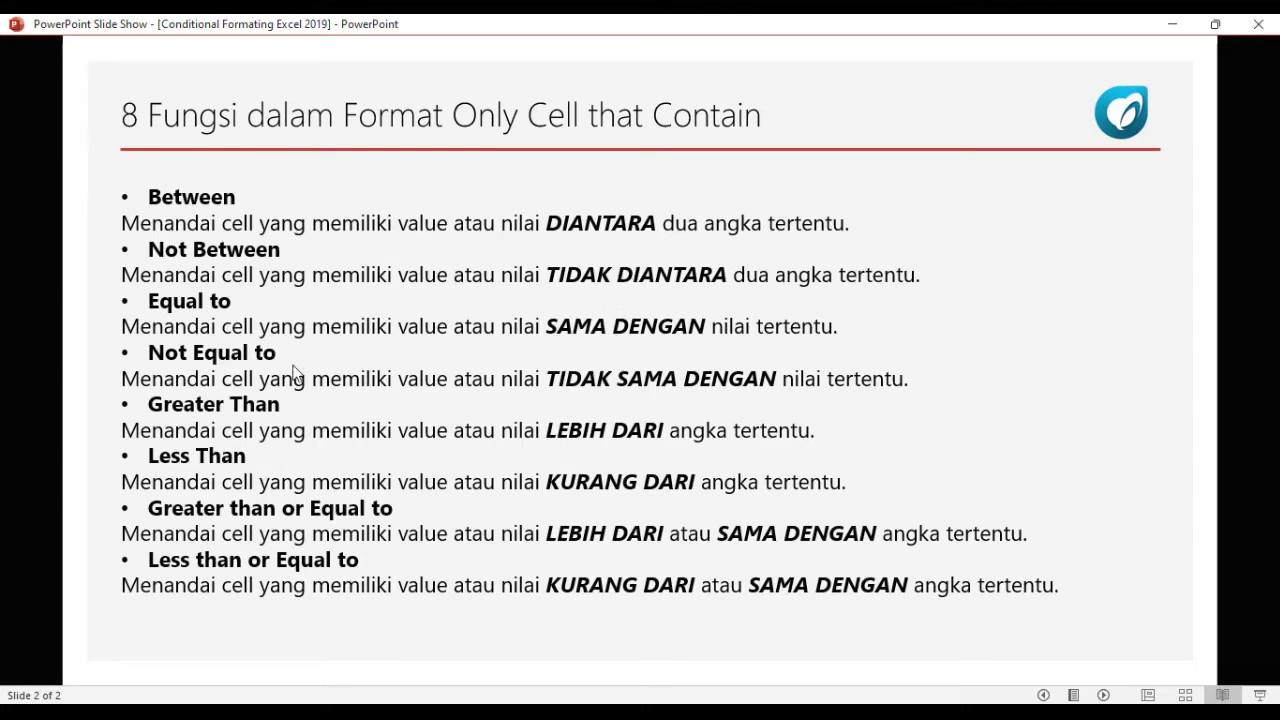
# Switch between Excel and PowerPoint, ending on the Book1 workbook
pyautogui.hotkey('alt', 'Tab')
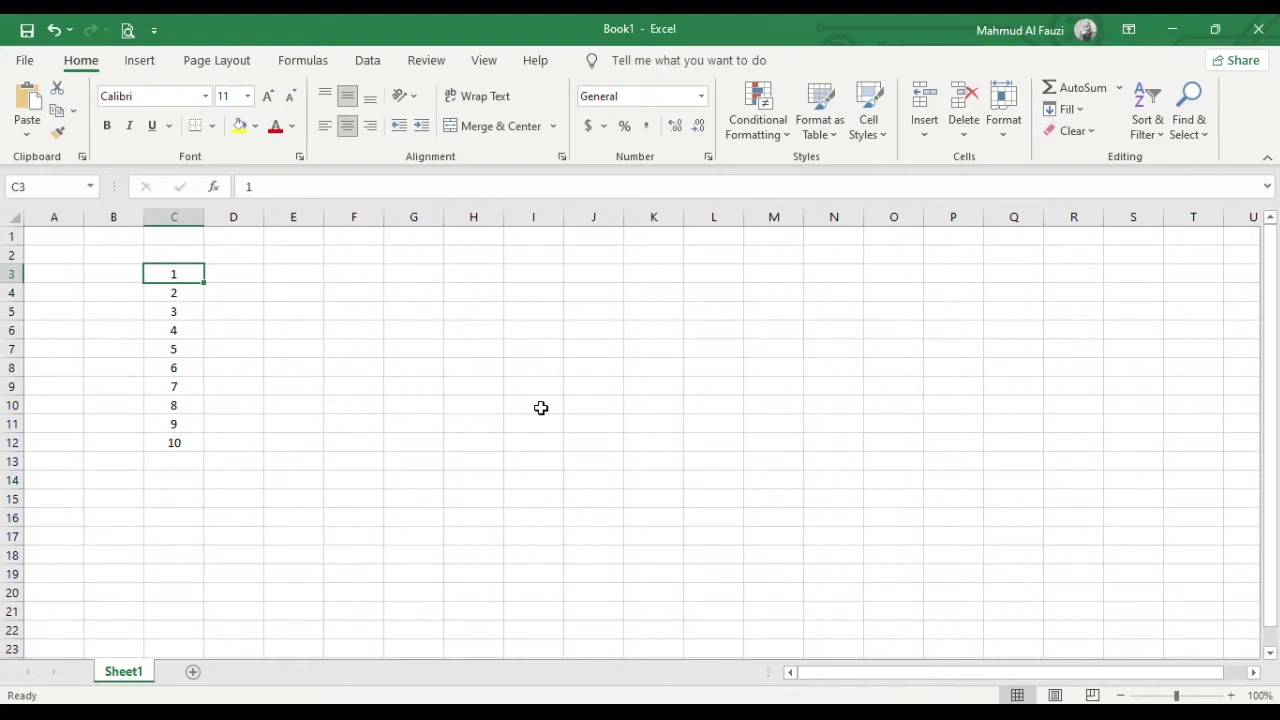
pyautogui.hotkey('alt', 'Tab')
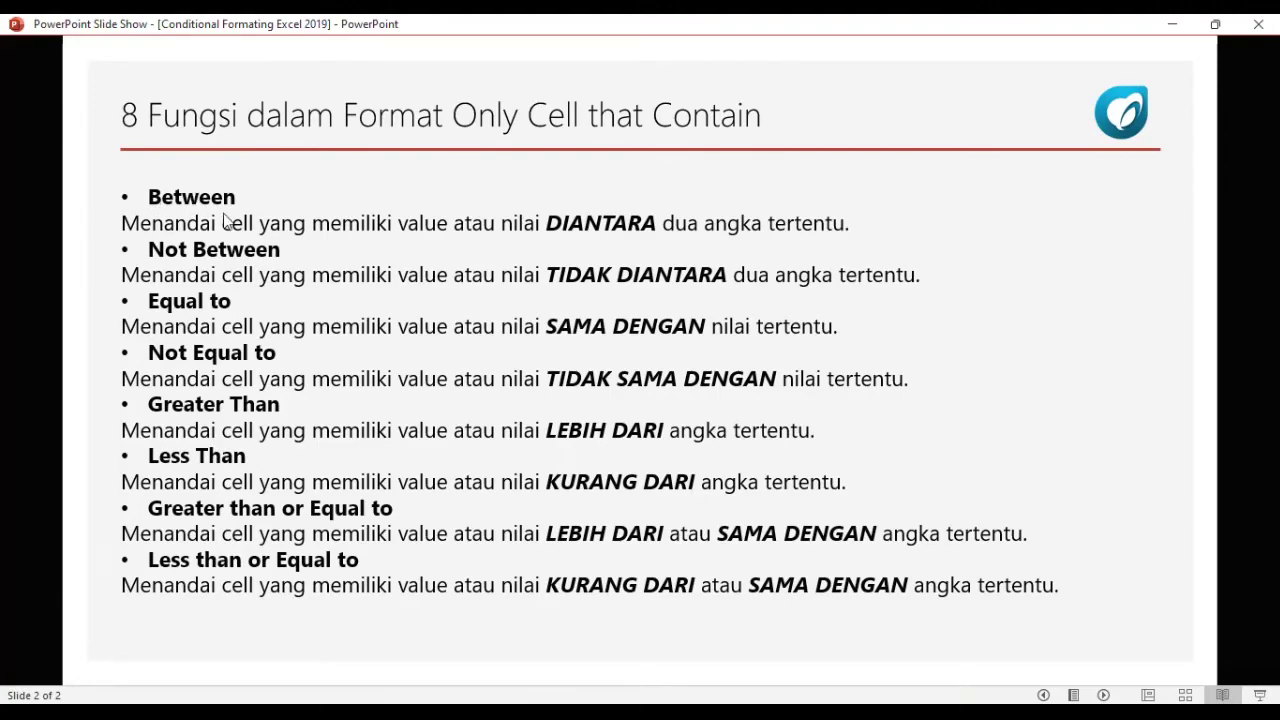
pyautogui.hotkey('alt', 'Tab')
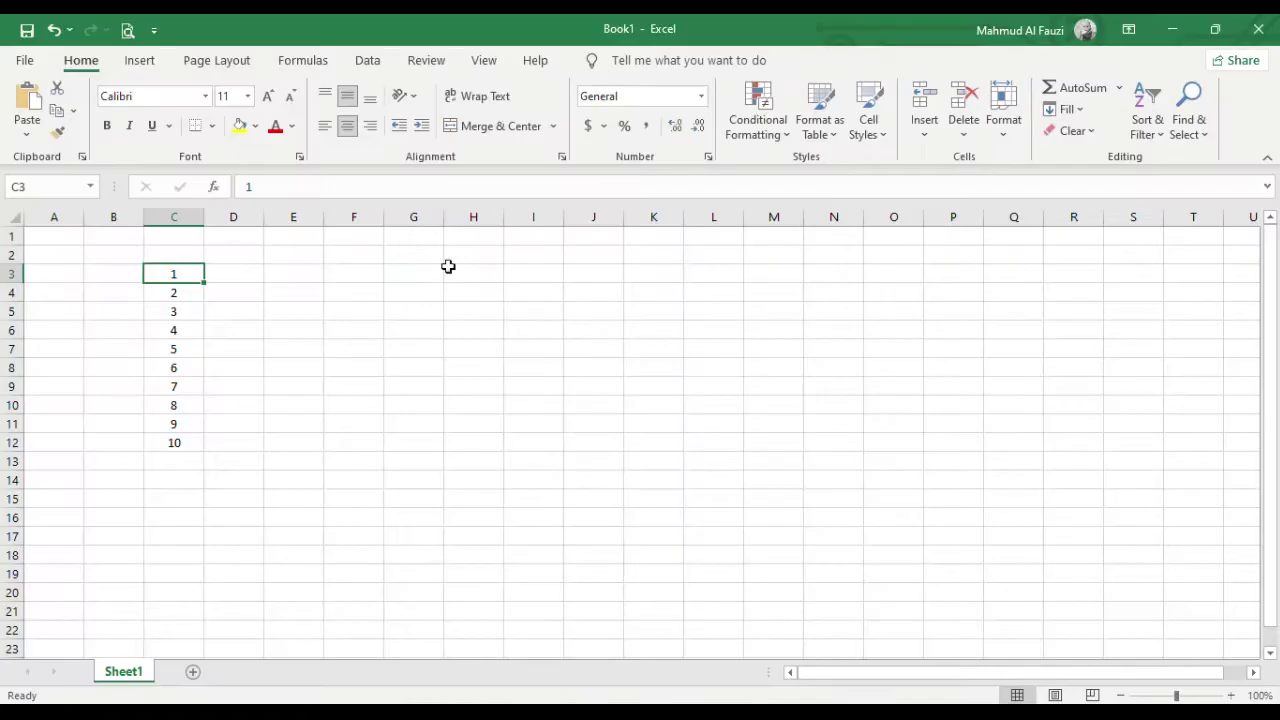
# Select C3:C12 and start a new rule of type 'Format only cells that contain'
pyautogui.click(190, 440)
pyautogui.moveTo(193, 423); pyautogui.dragTo(197, 274)
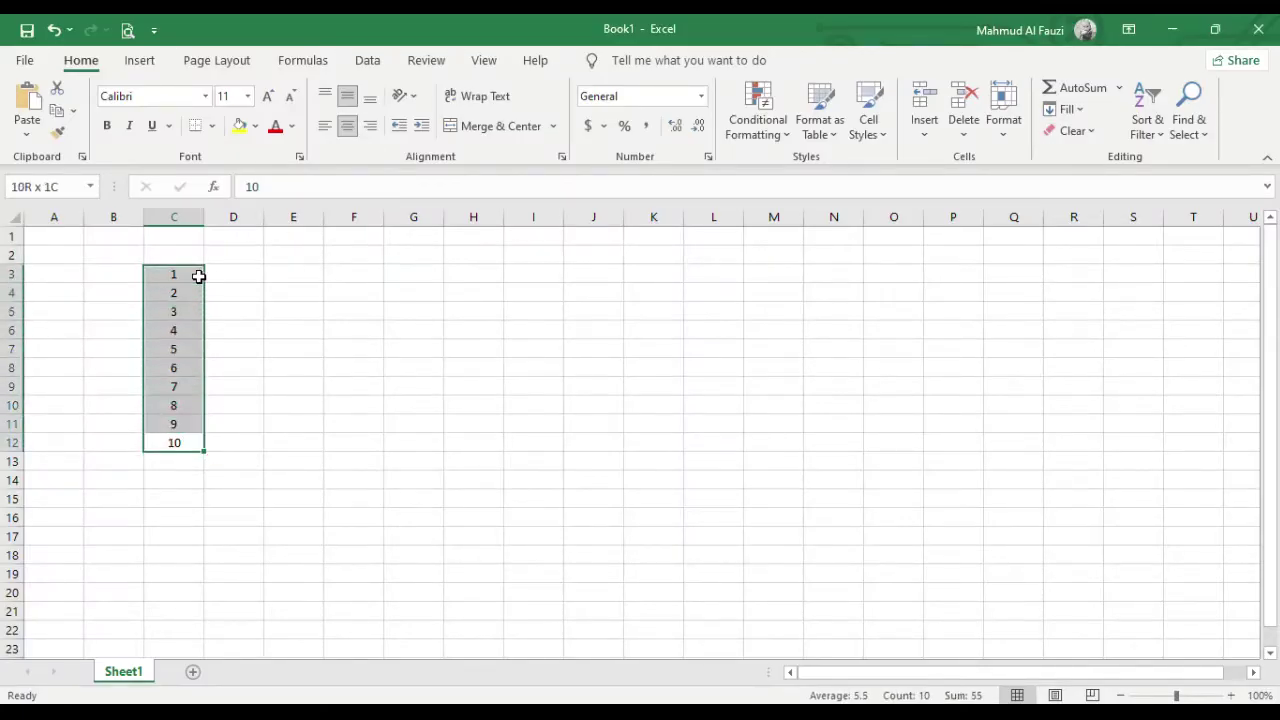
pyautogui.click(251, 383)
pyautogui.moveTo(178, 273); pyautogui.dragTo(186, 450)
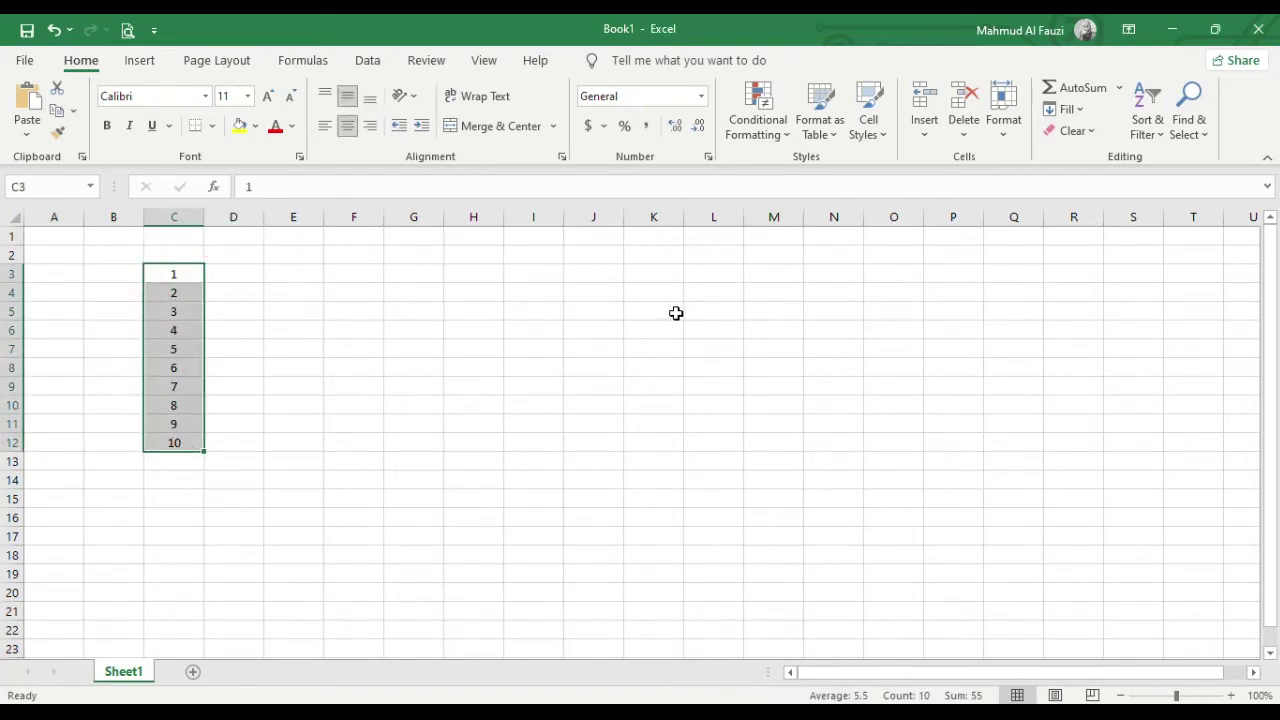
pyautogui.click(772, 132)
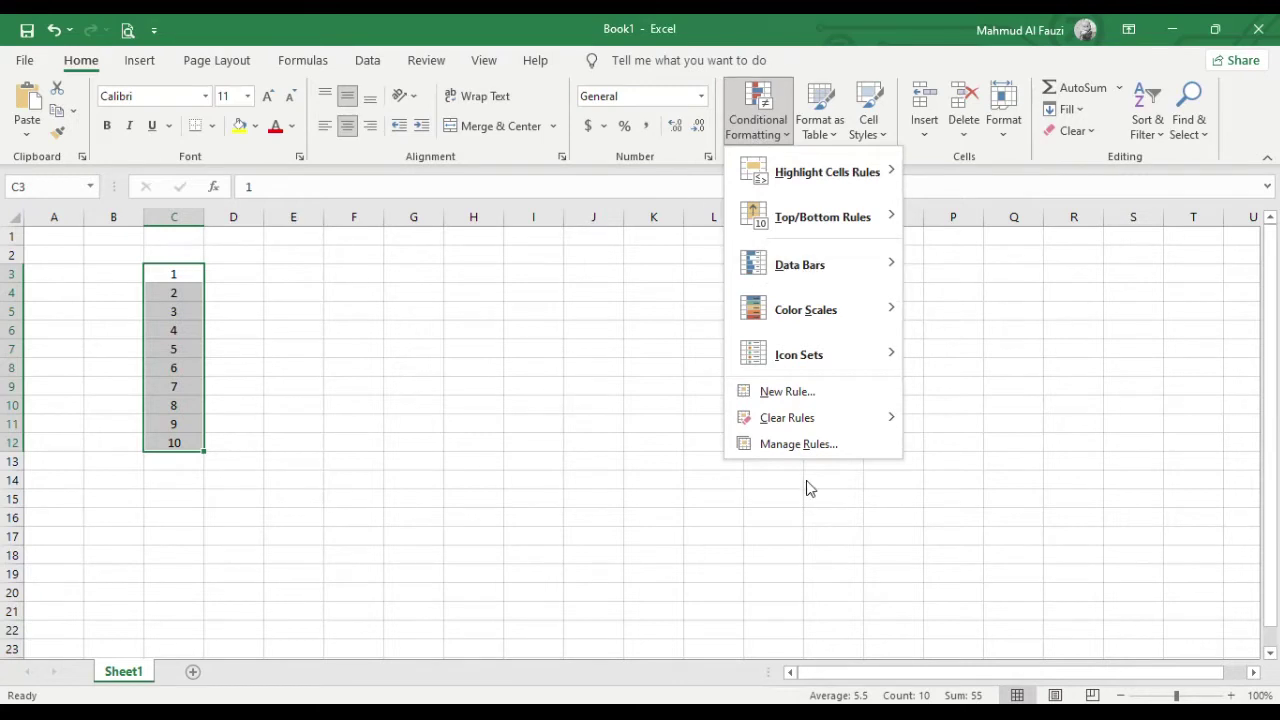
pyautogui.click(787, 392)
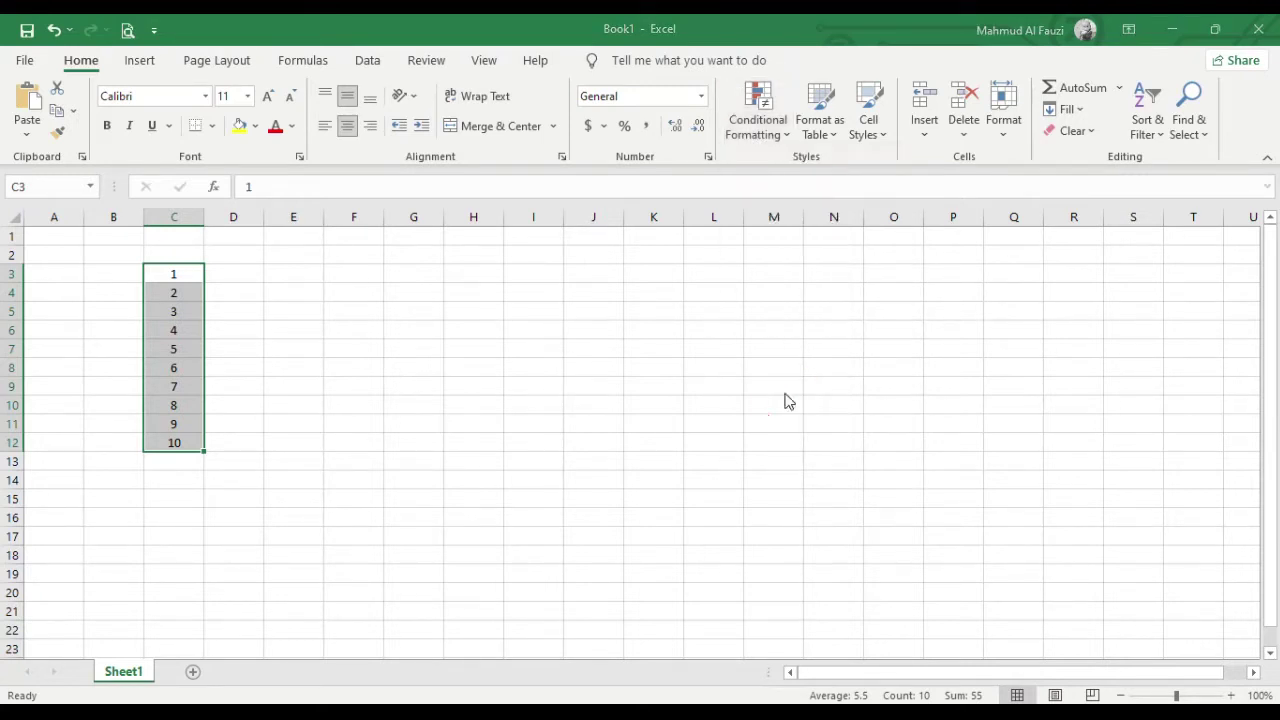
pyautogui.moveTo(778, 29)
pyautogui.mouseDown()
pyautogui.moveTo(759, 70)
pyautogui.moveTo(567, 166)
pyautogui.mouseUp()
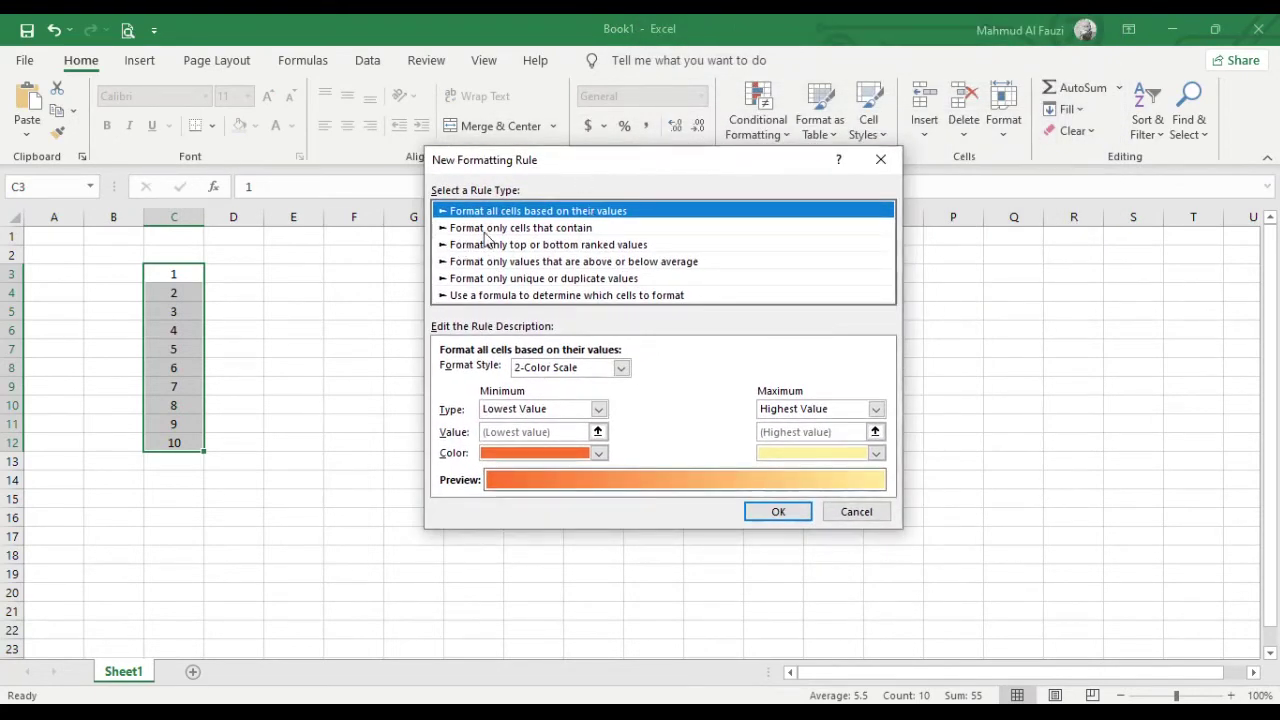
pyautogui.click(589, 230)
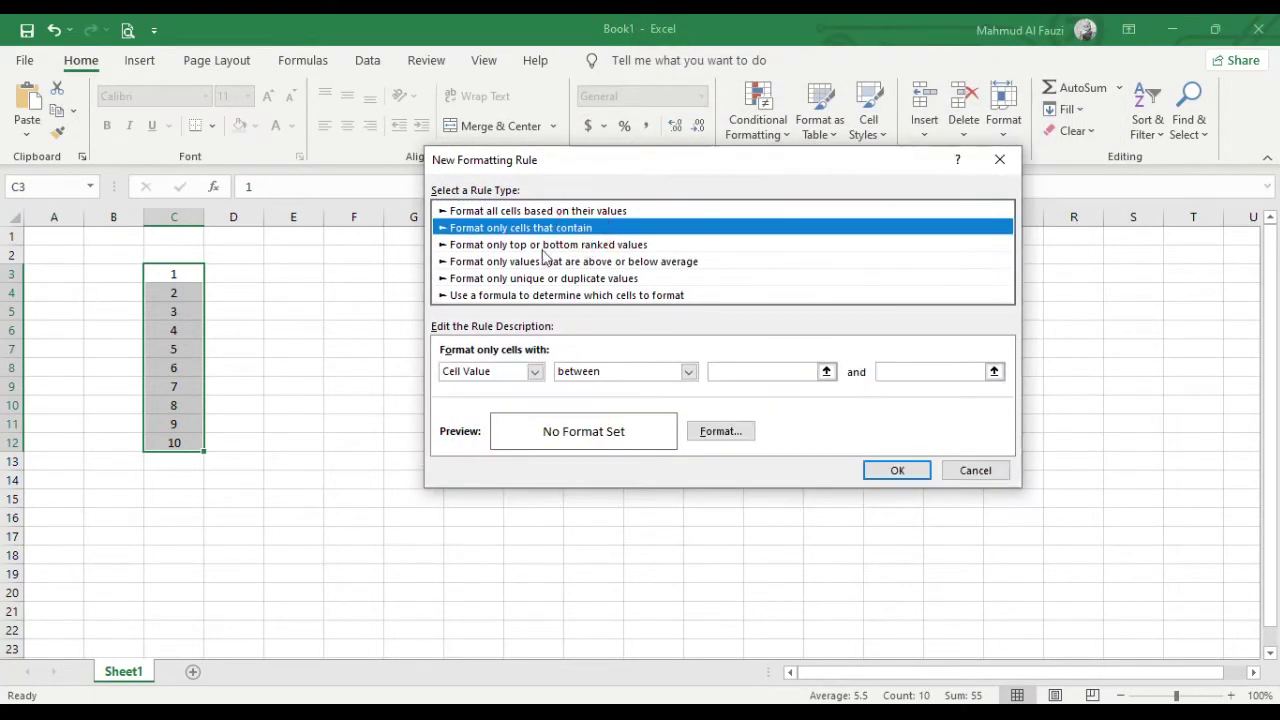
# Switch to the PowerPoint slide showing the comparison options
pyautogui.click(536, 706)
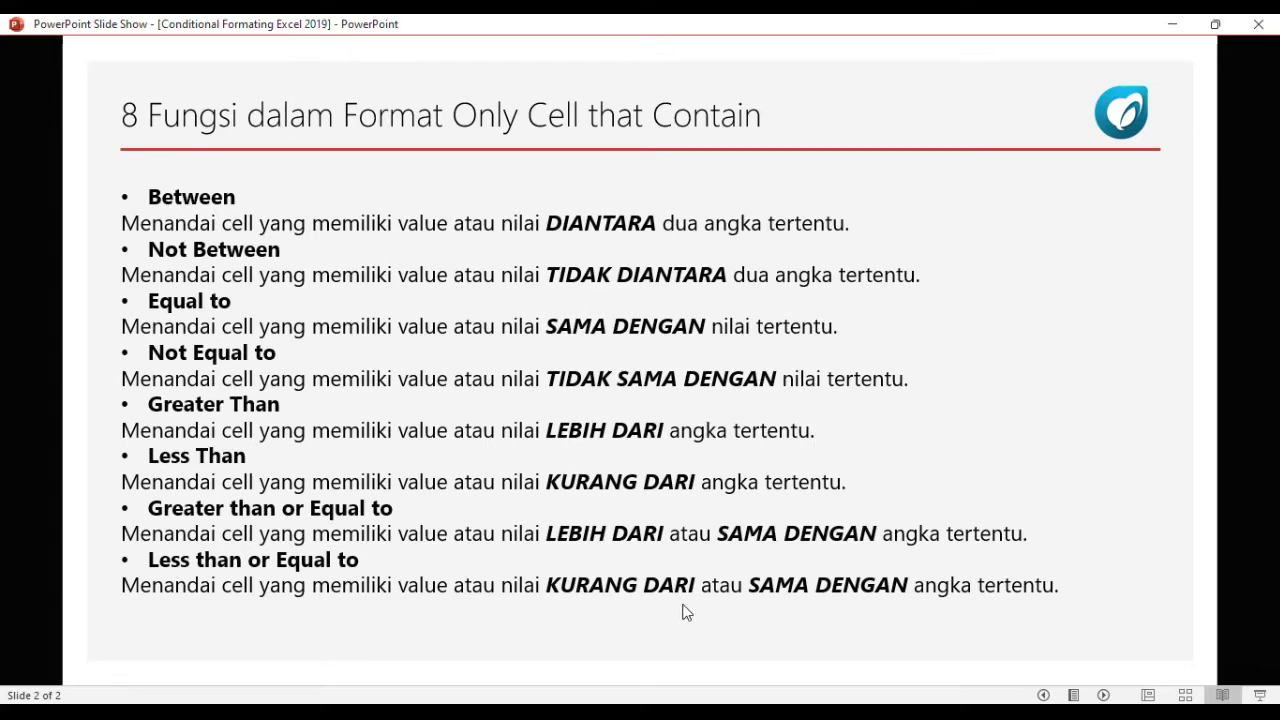
# Bring Excel's New Formatting Rule dialog back to the front
pyautogui.click(540, 712)
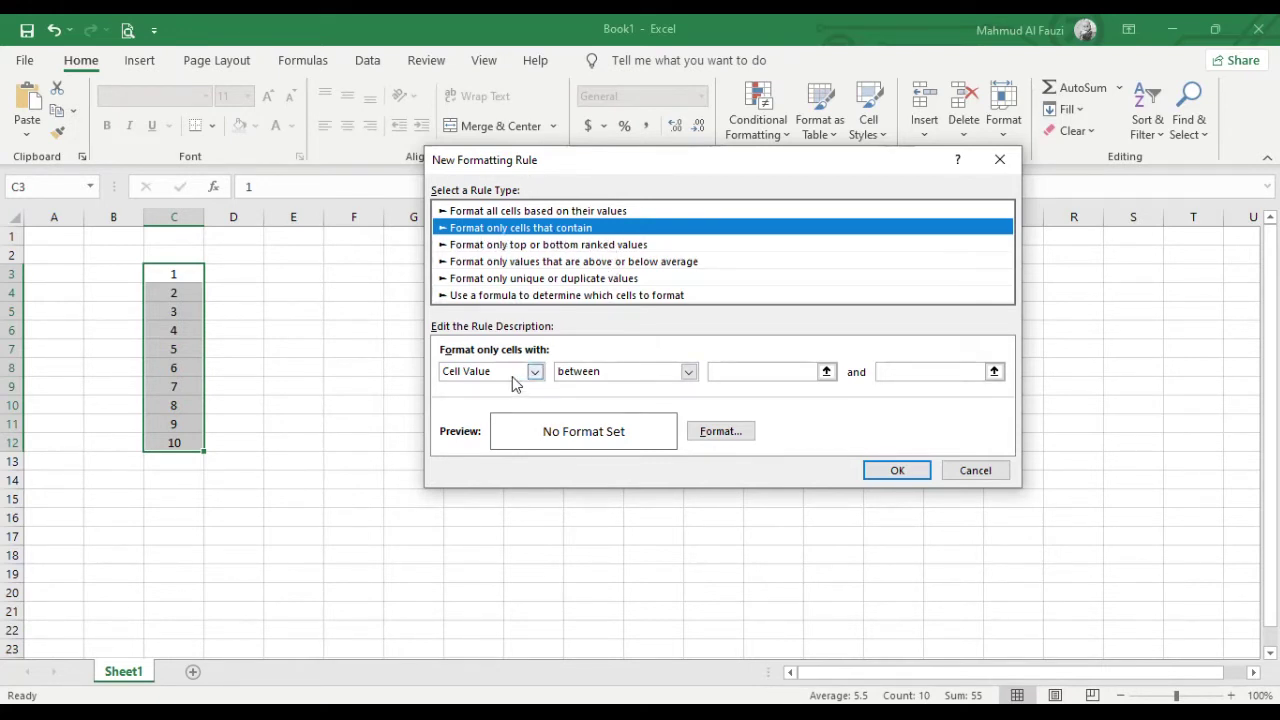
# Apply a Cell Value between 3 and 7 rule with a green fill to C3:C12
pyautogui.click(755, 372)
pyautogui.click(930, 377)
pyautogui.write('7')
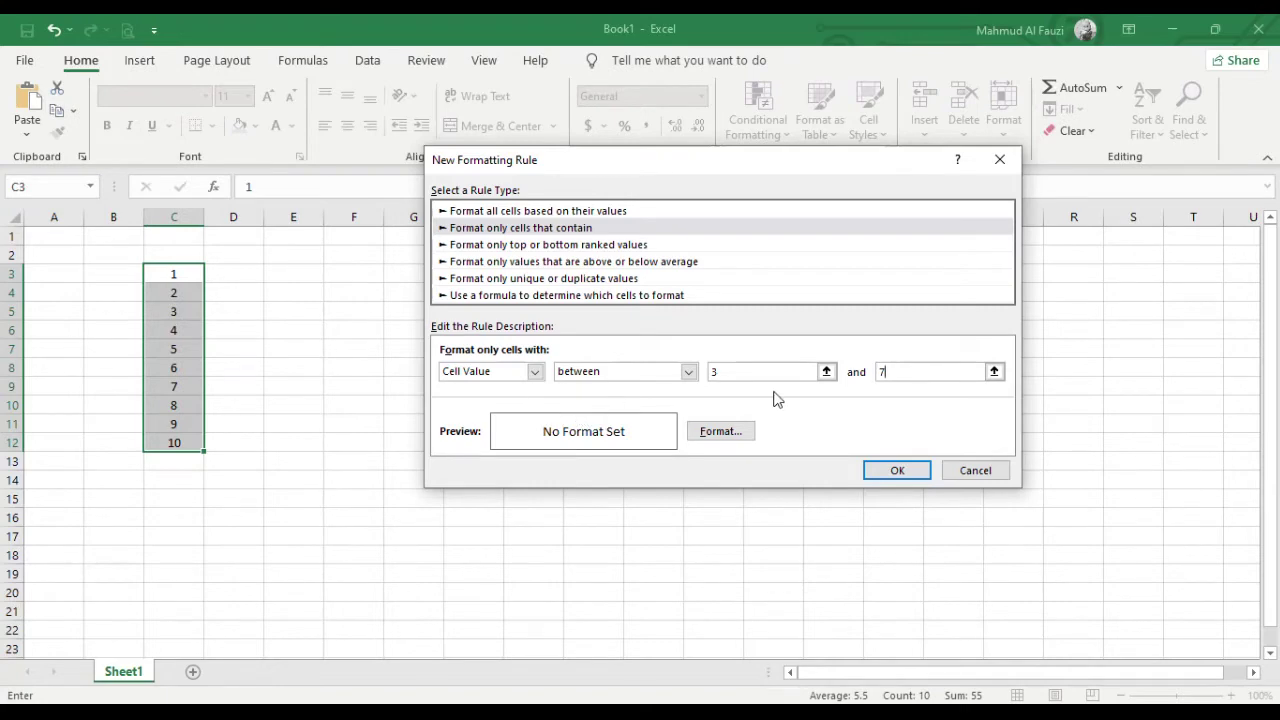
pyautogui.click(742, 431)
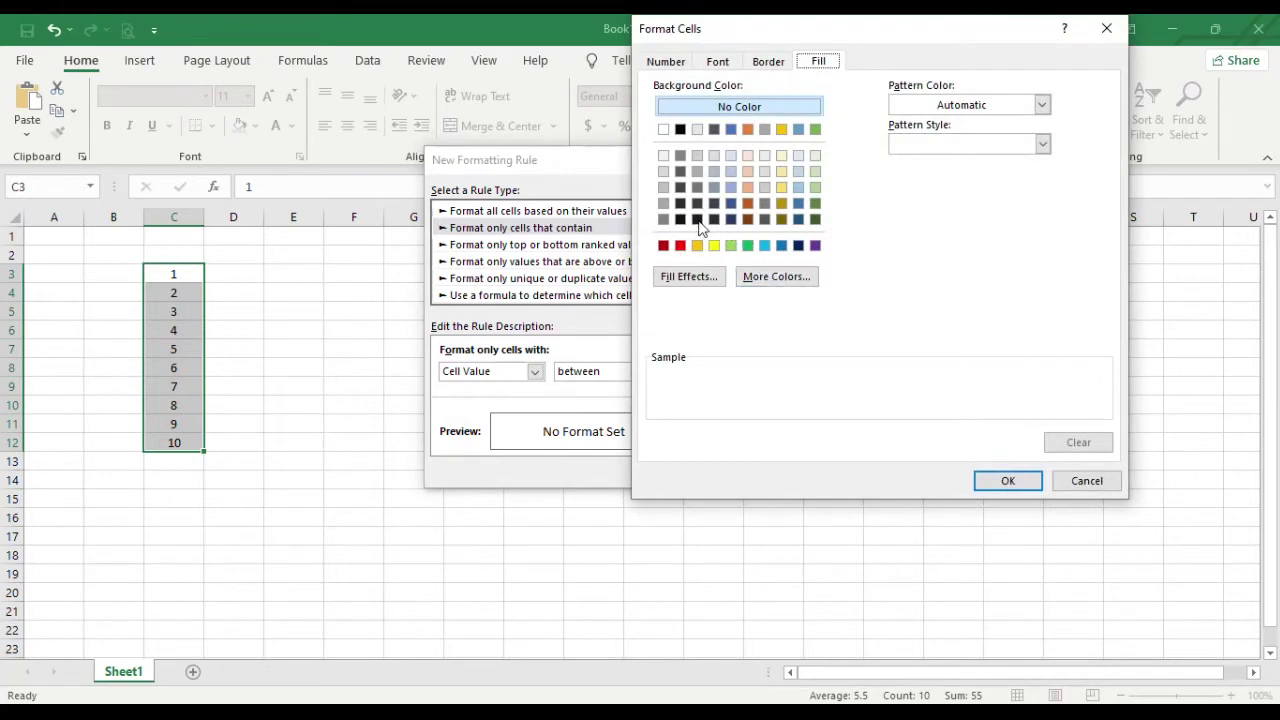
pyautogui.click(831, 62)
pyautogui.click(749, 246)
pyautogui.click(1008, 482)
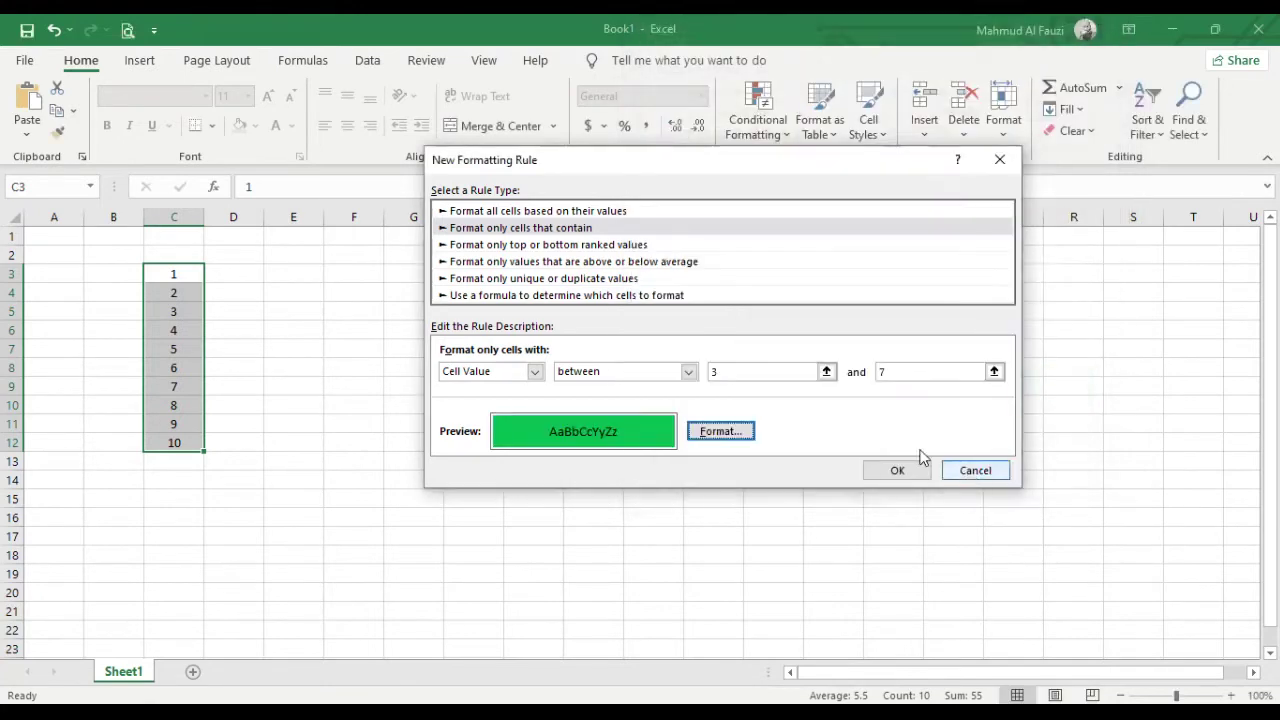
pyautogui.click(899, 471)
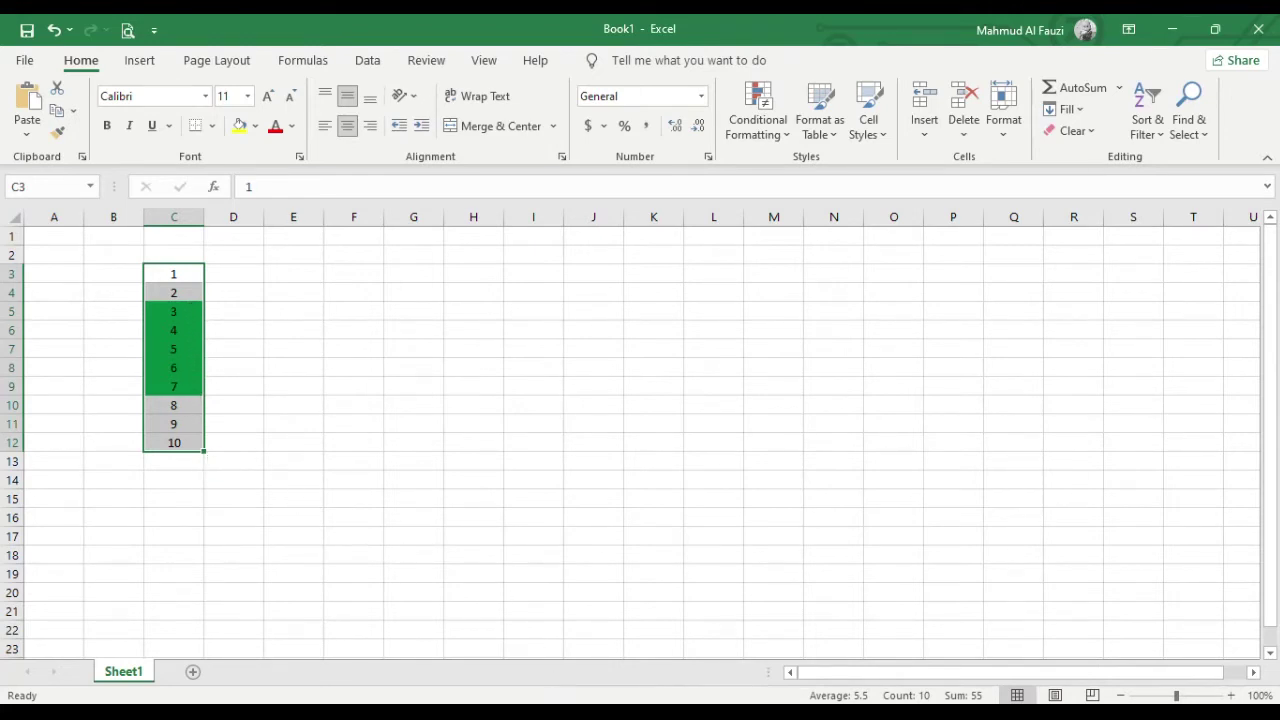
# Undo the green between-3-and-7 rule with Ctrl+Z
pyautogui.hotkey('ctrl', 'z')
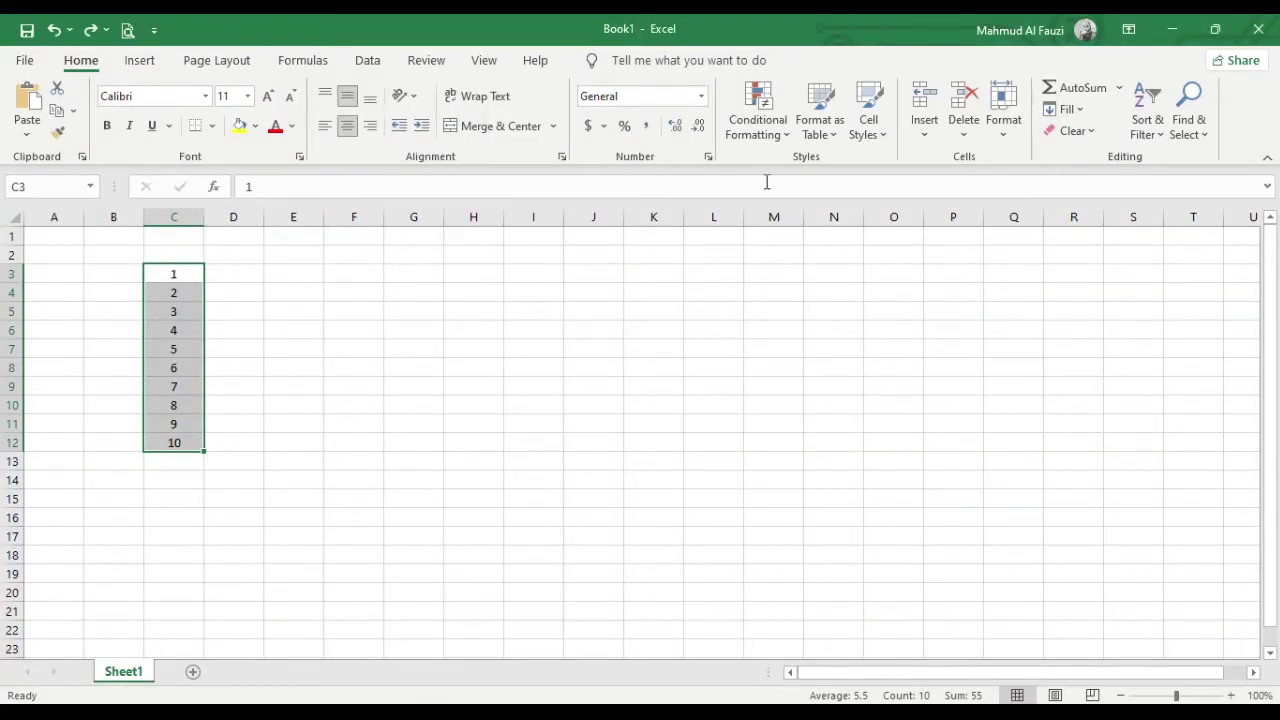
pyautogui.click(766, 138)
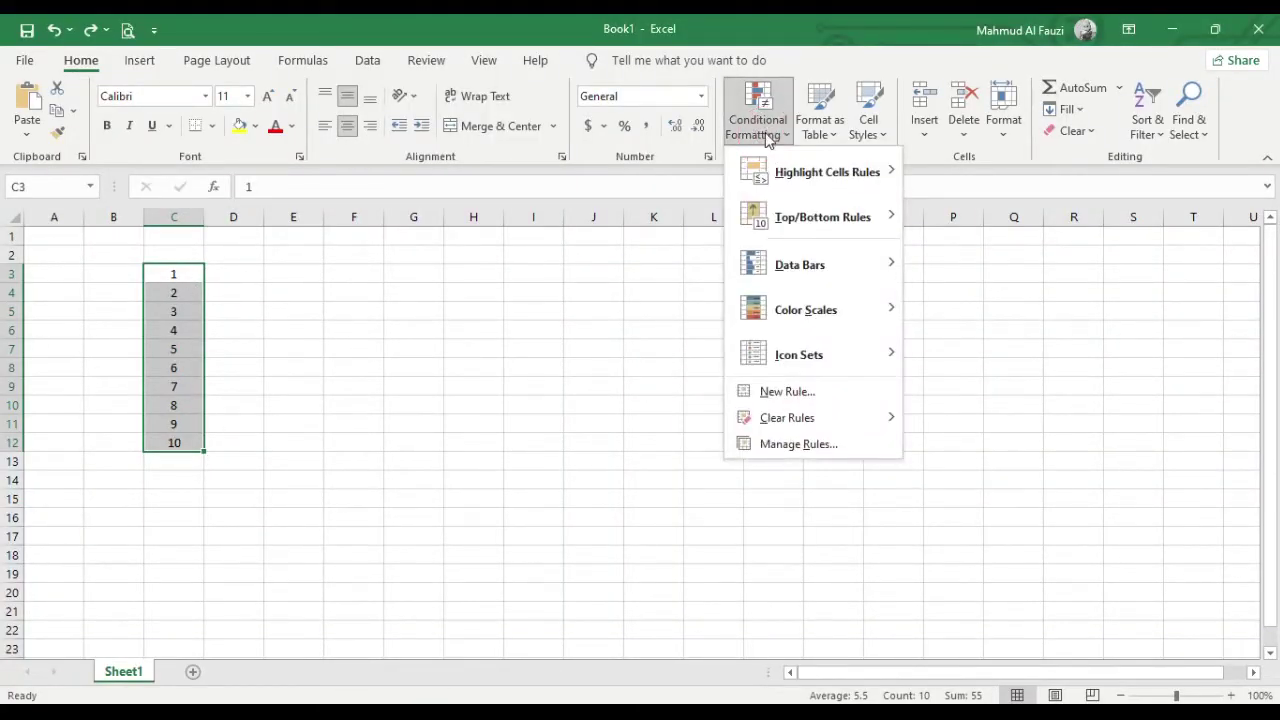
# Create a Cell Value not between 5 and 8 rule and open its Format Cells settings
pyautogui.click(812, 392)
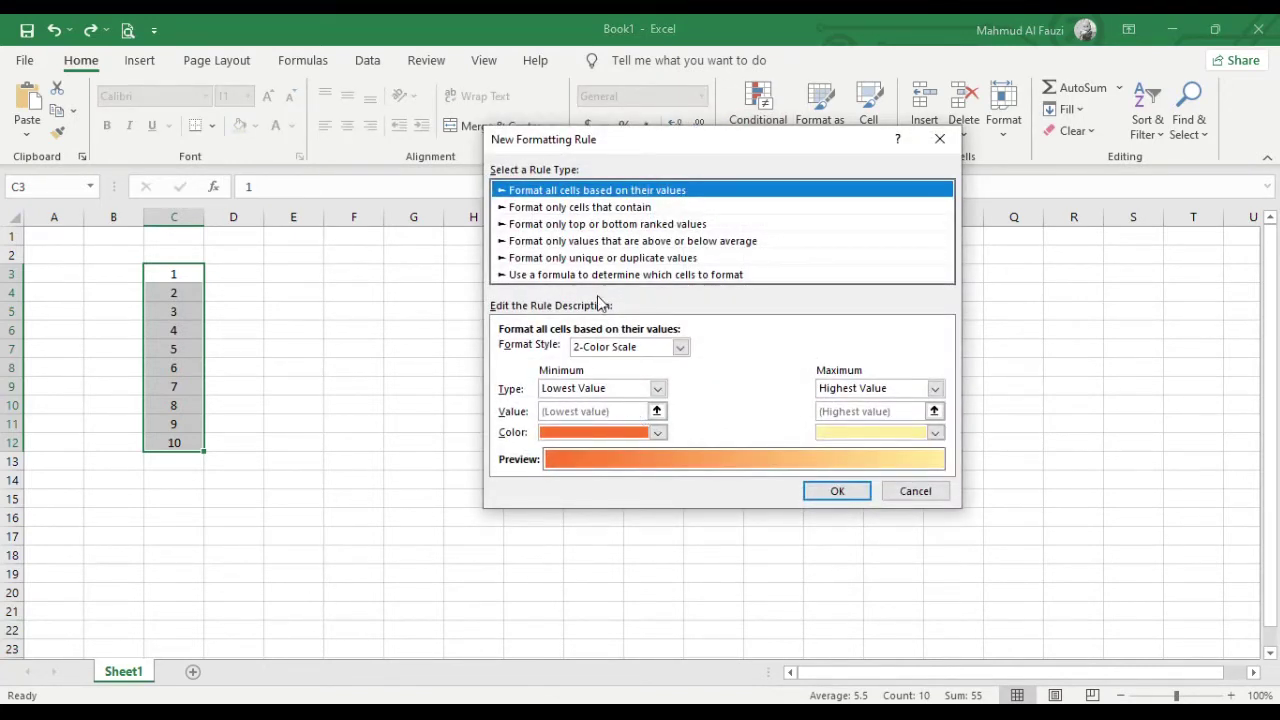
pyautogui.click(578, 207)
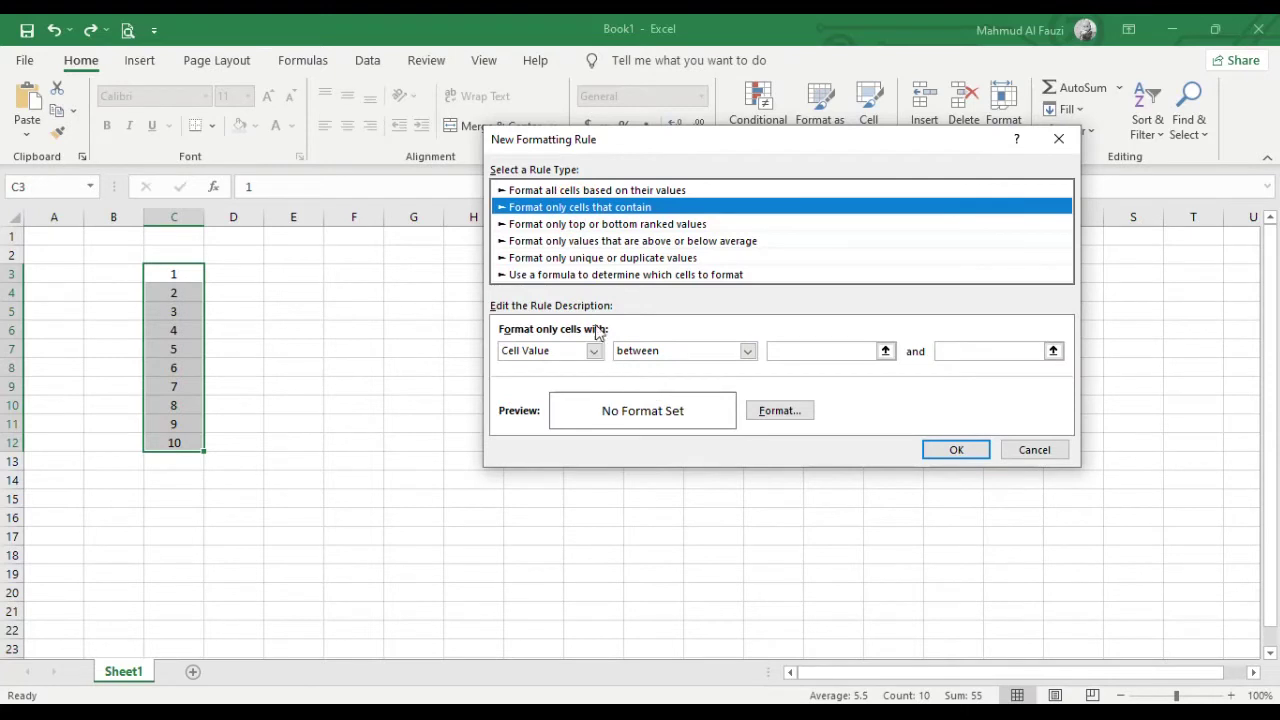
pyautogui.click(726, 350)
pyautogui.click(723, 380)
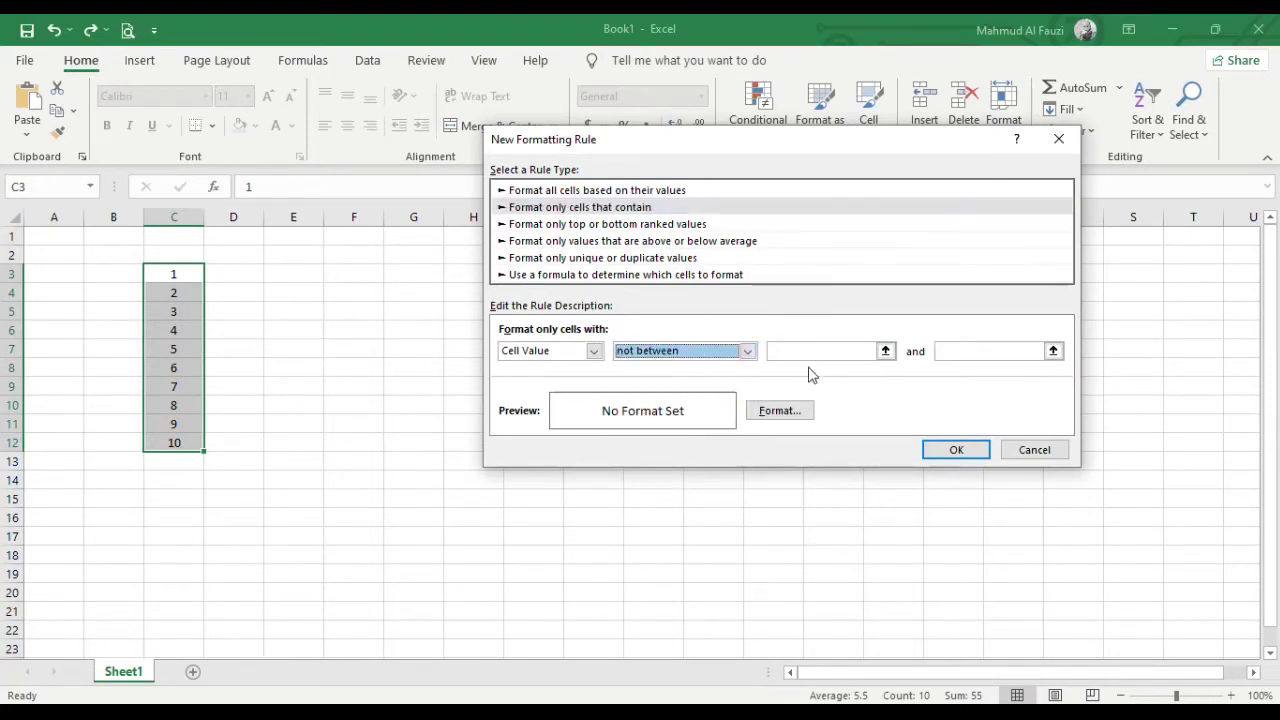
pyautogui.click(810, 353)
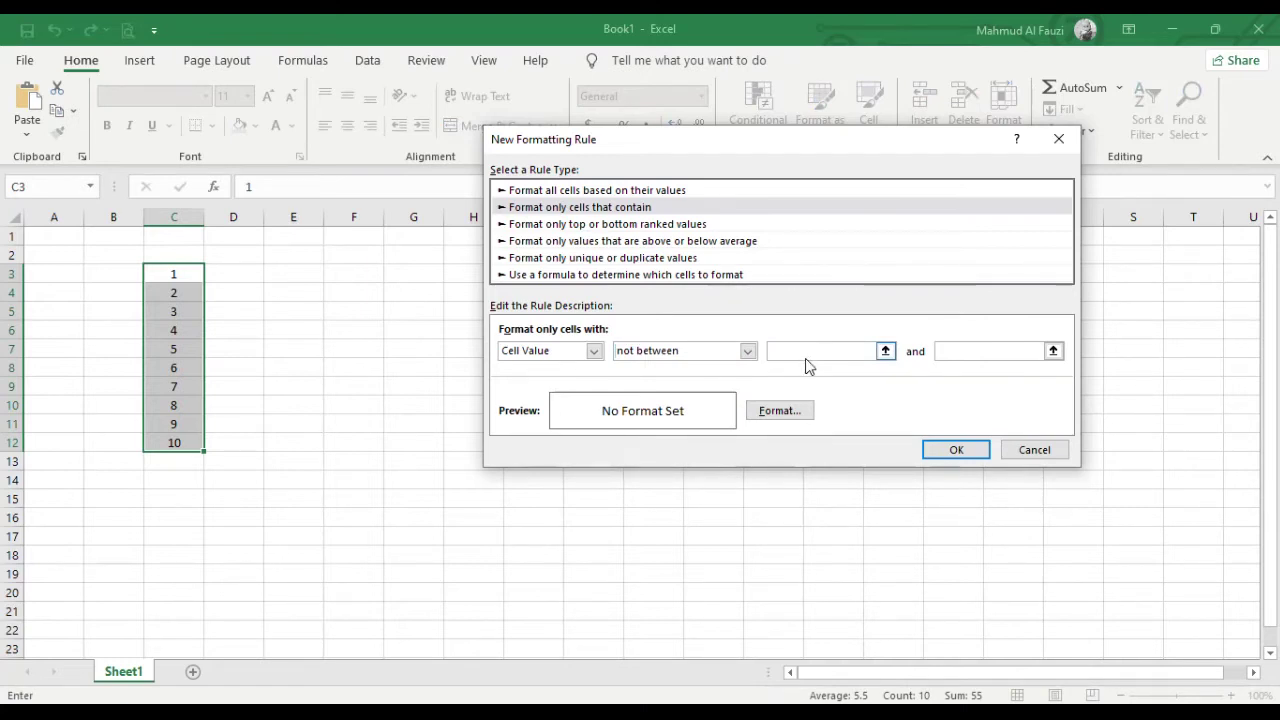
pyautogui.write('5')
pyautogui.click(976, 352)
pyautogui.write('8')
pyautogui.click(778, 410)
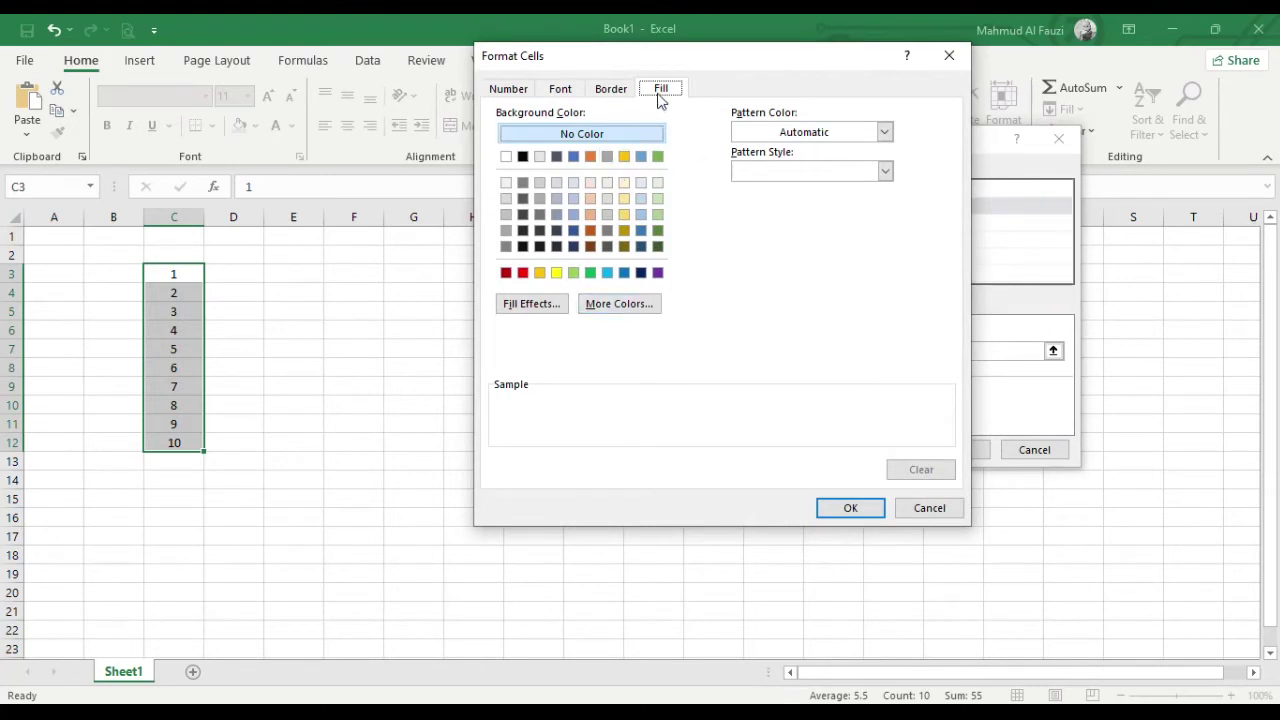
pyautogui.click(624, 92)
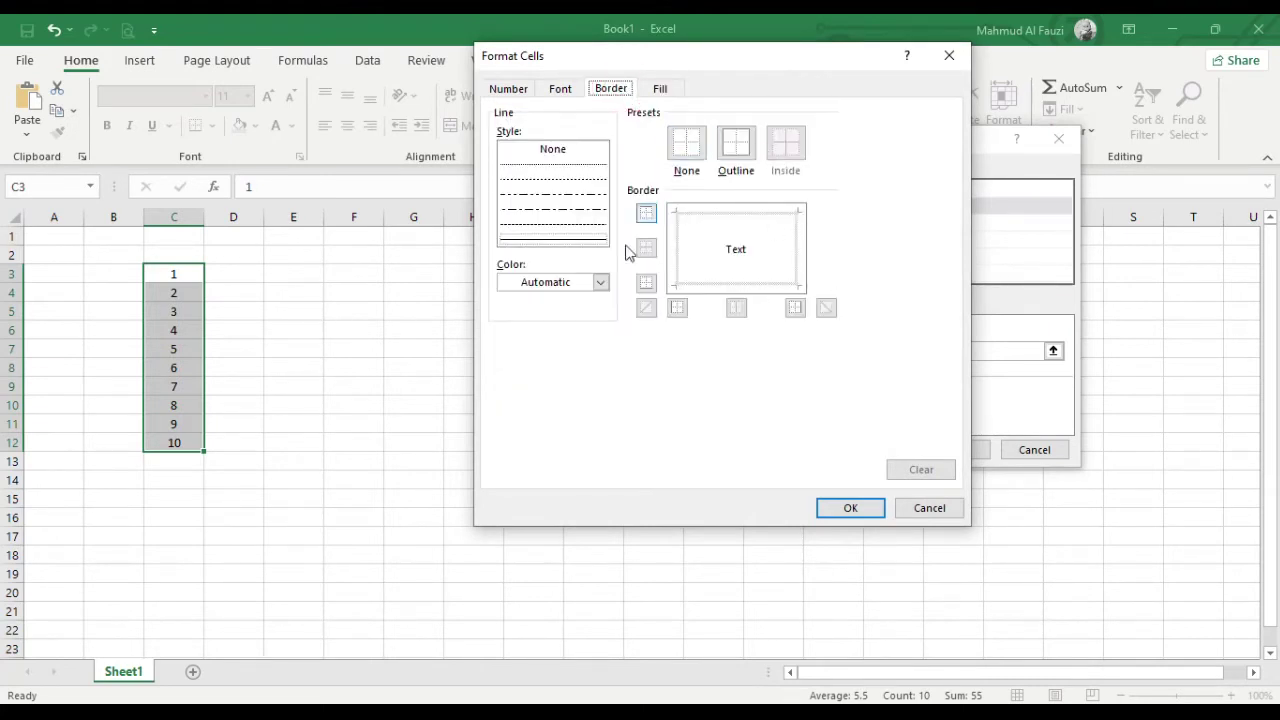
# Format the matching cells in italic with a light-blue fill, then confirm
pyautogui.click(574, 94)
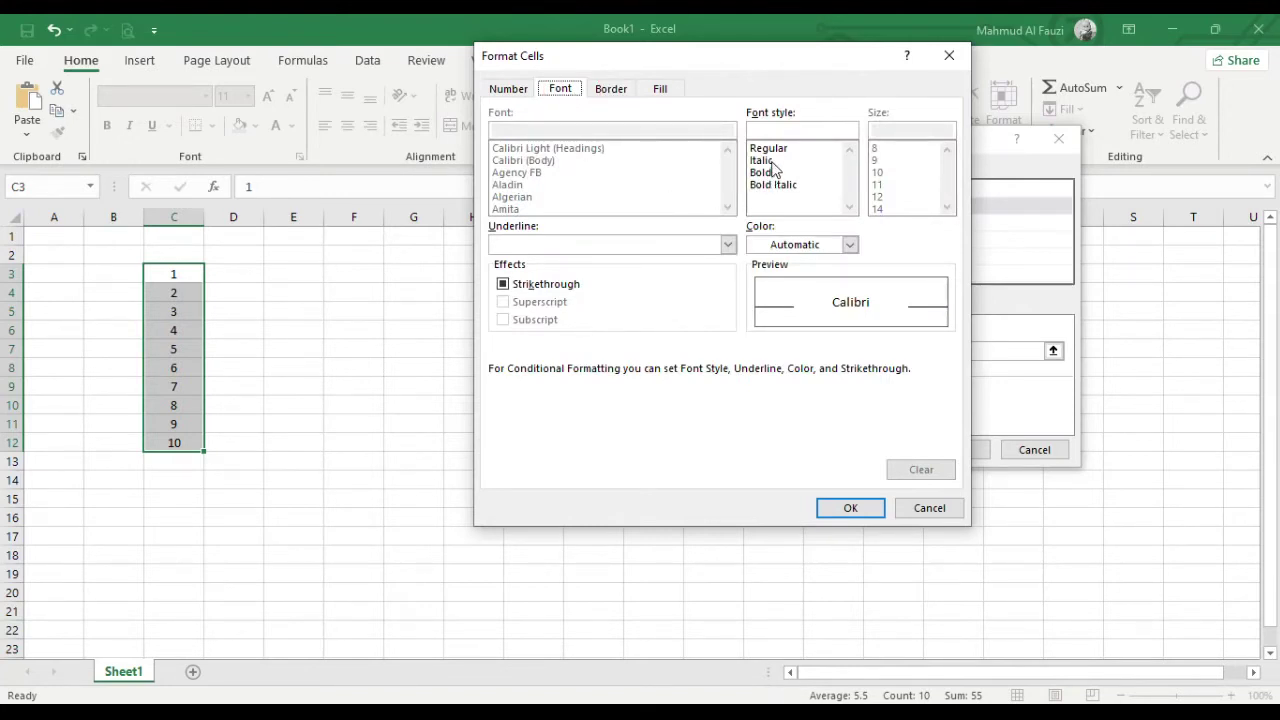
pyautogui.click(762, 161)
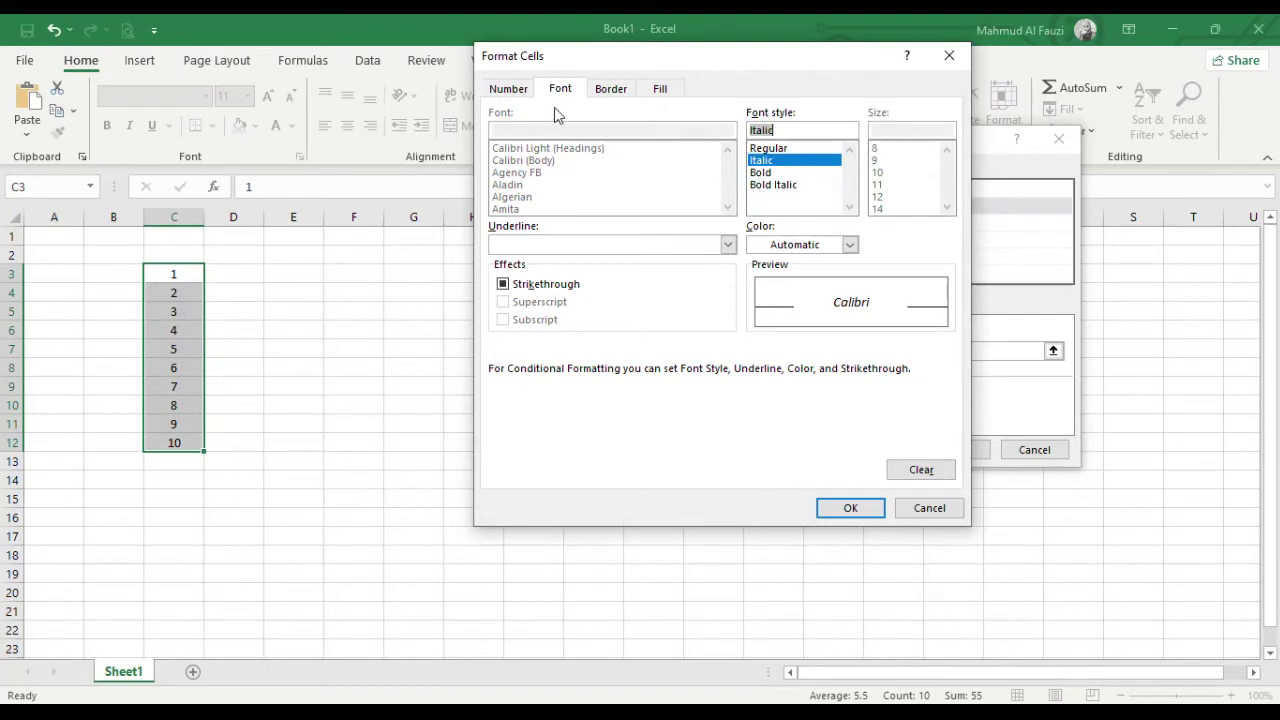
pyautogui.click(502, 90)
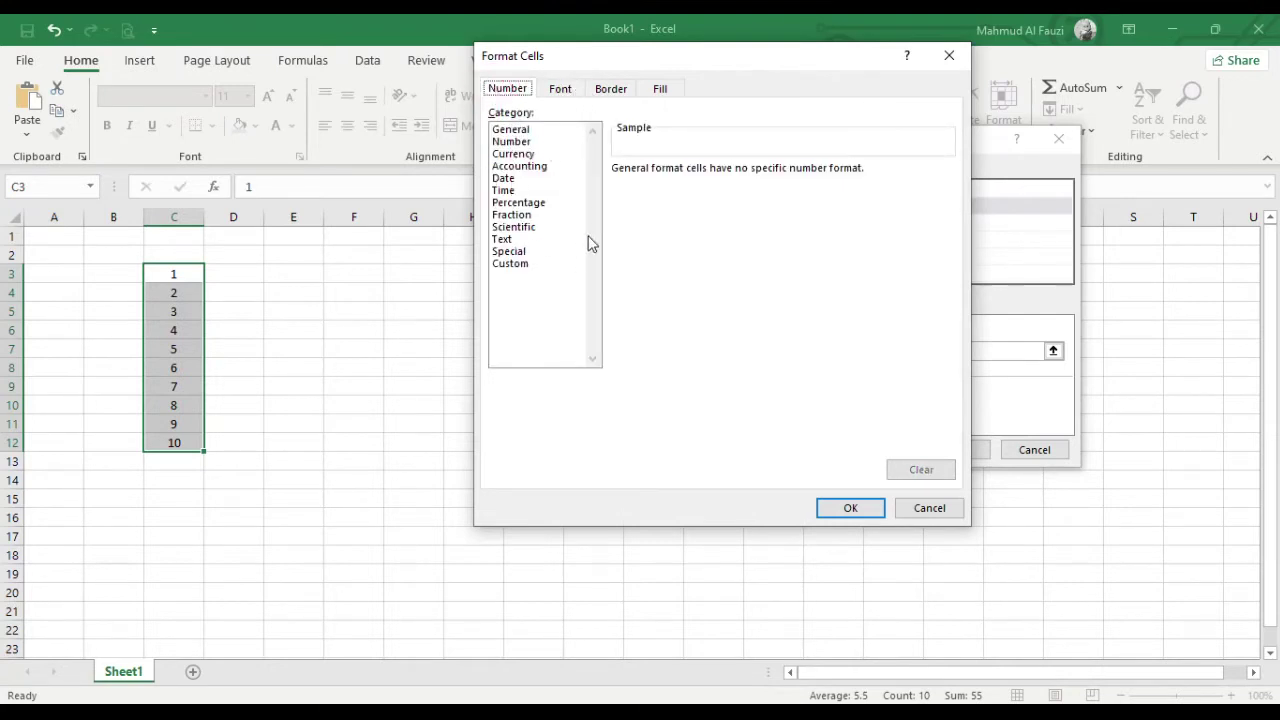
pyautogui.click(617, 96)
pyautogui.click(660, 90)
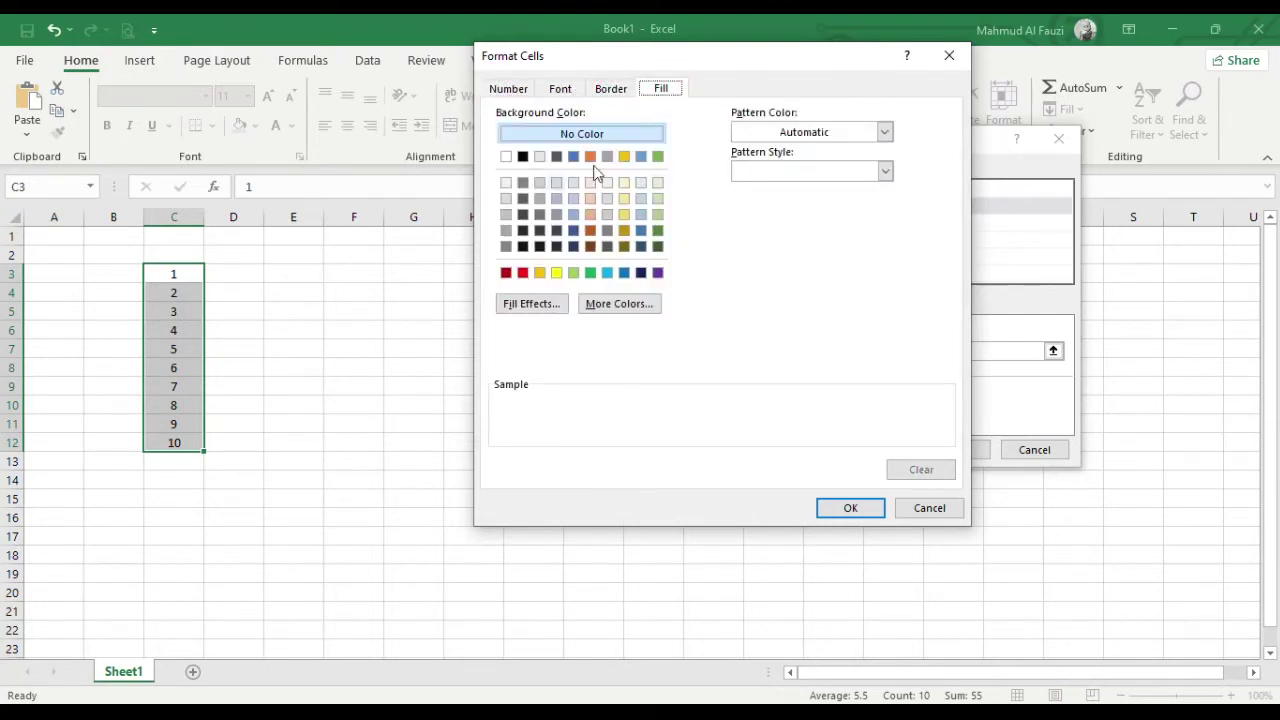
pyautogui.click(608, 274)
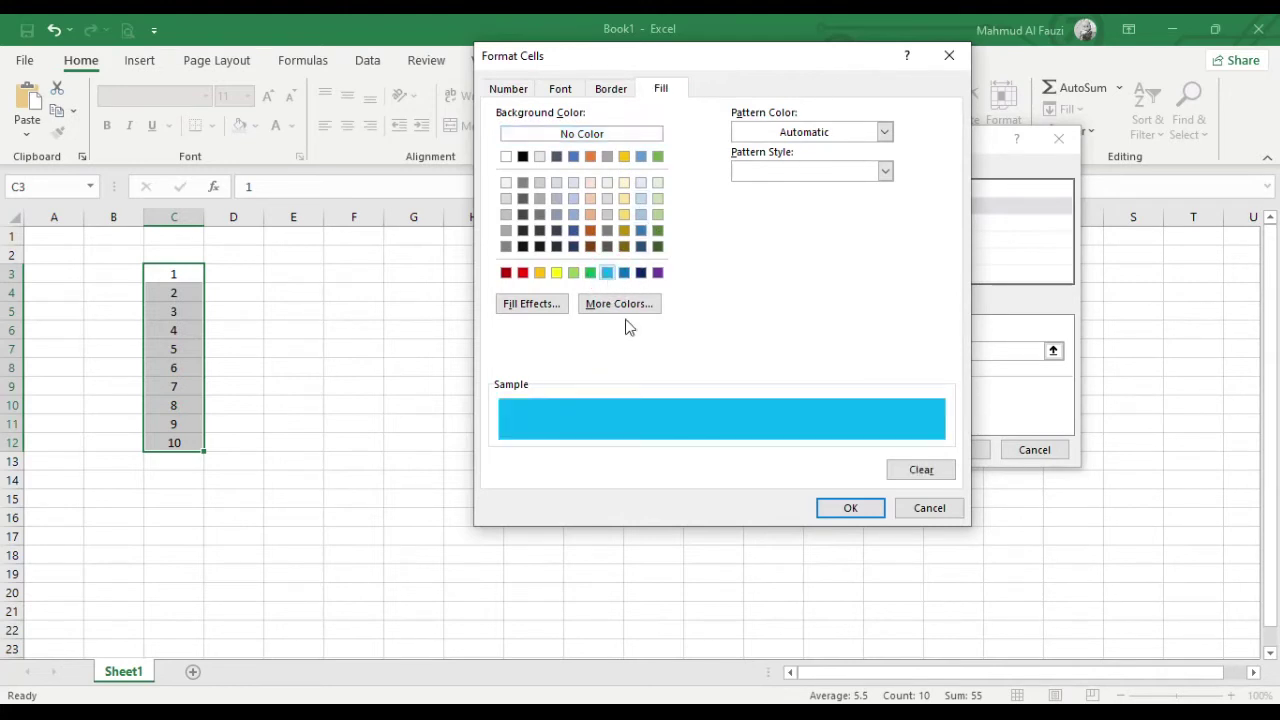
pyautogui.click(848, 512)
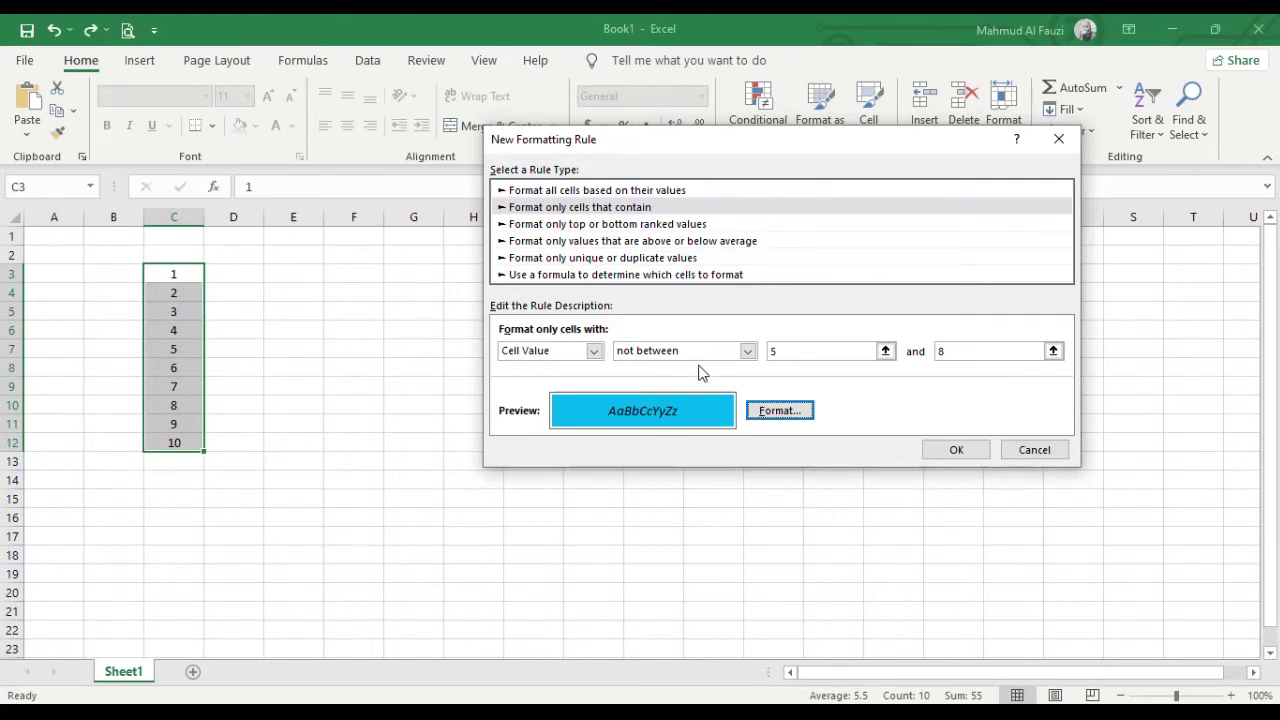
# Apply the not-between 5–8 rule and check that 5 and 8 stay unshaded
pyautogui.click(977, 455)
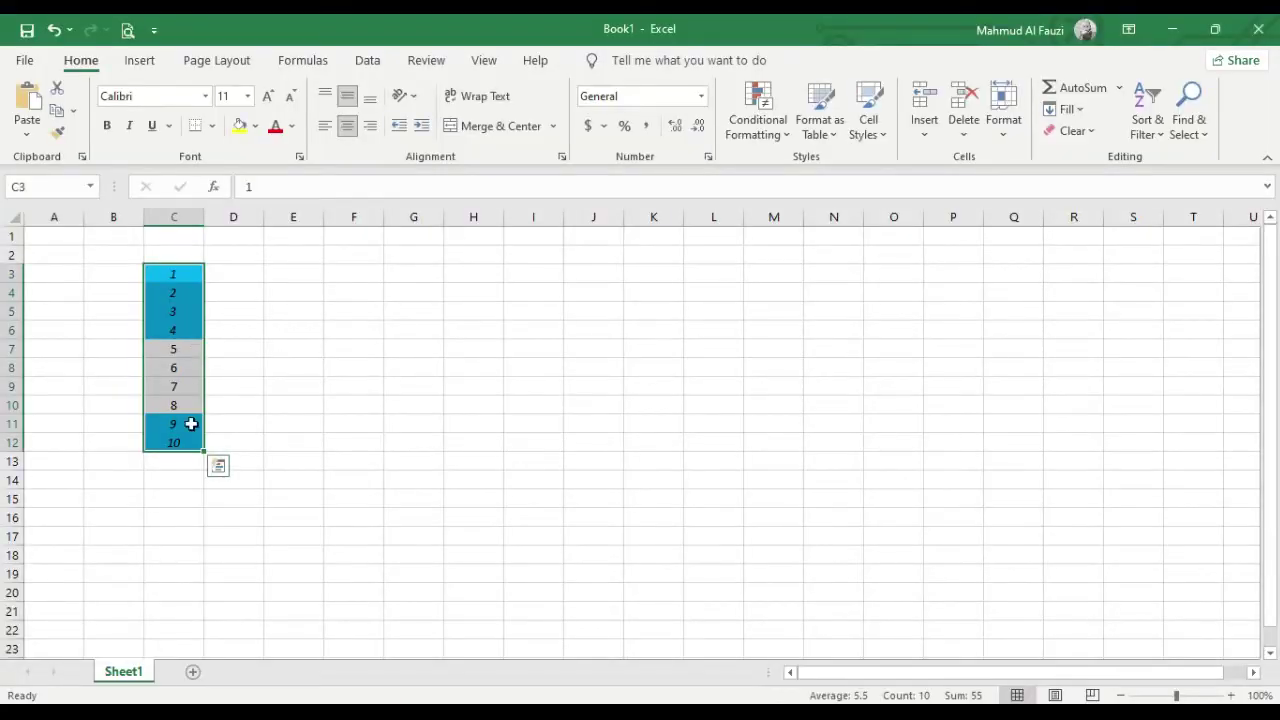
pyautogui.click(263, 405)
pyautogui.click(194, 349)
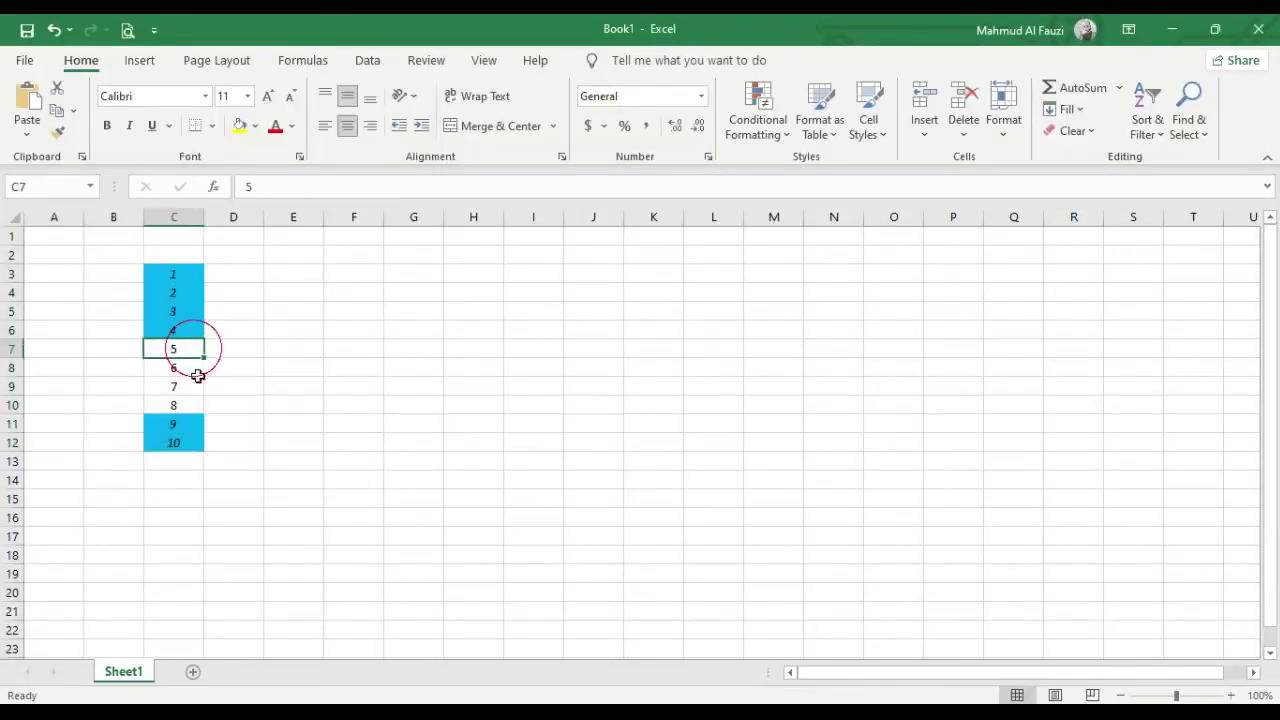
pyautogui.click(198, 410)
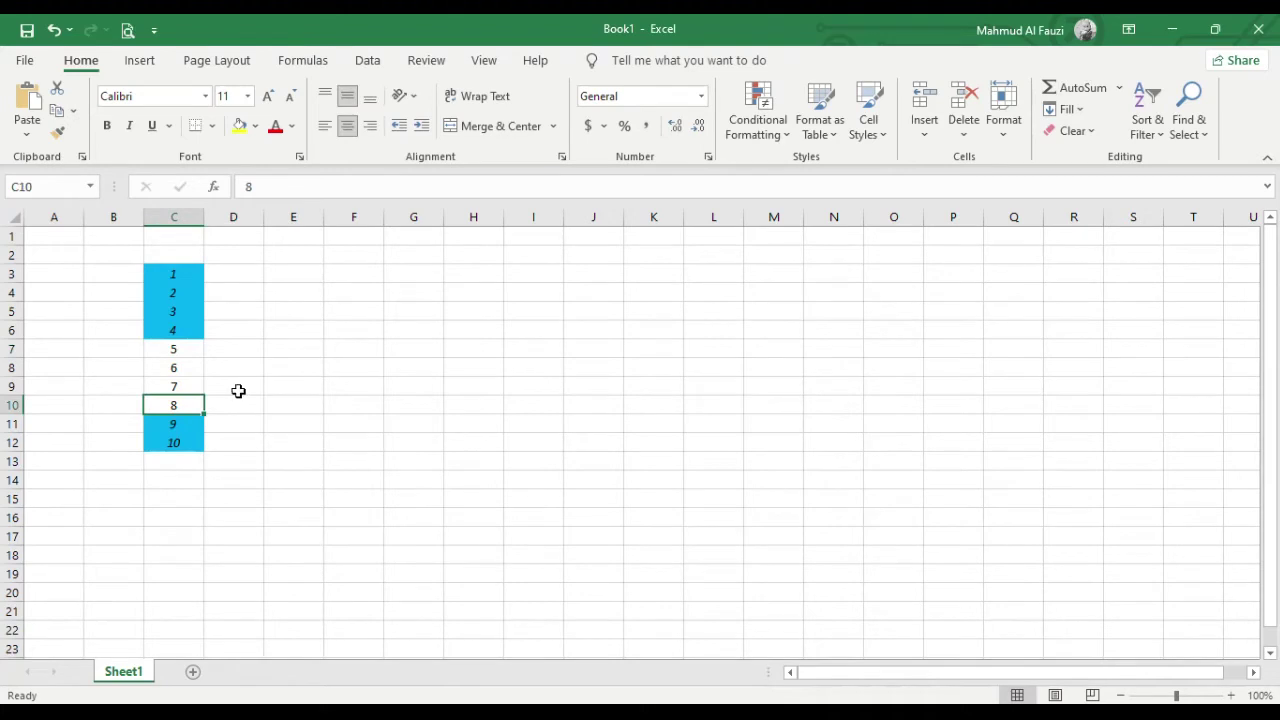
# Undo the not-between rule and return to the Excel workbook
pyautogui.hotkey('ctrl', 'z')
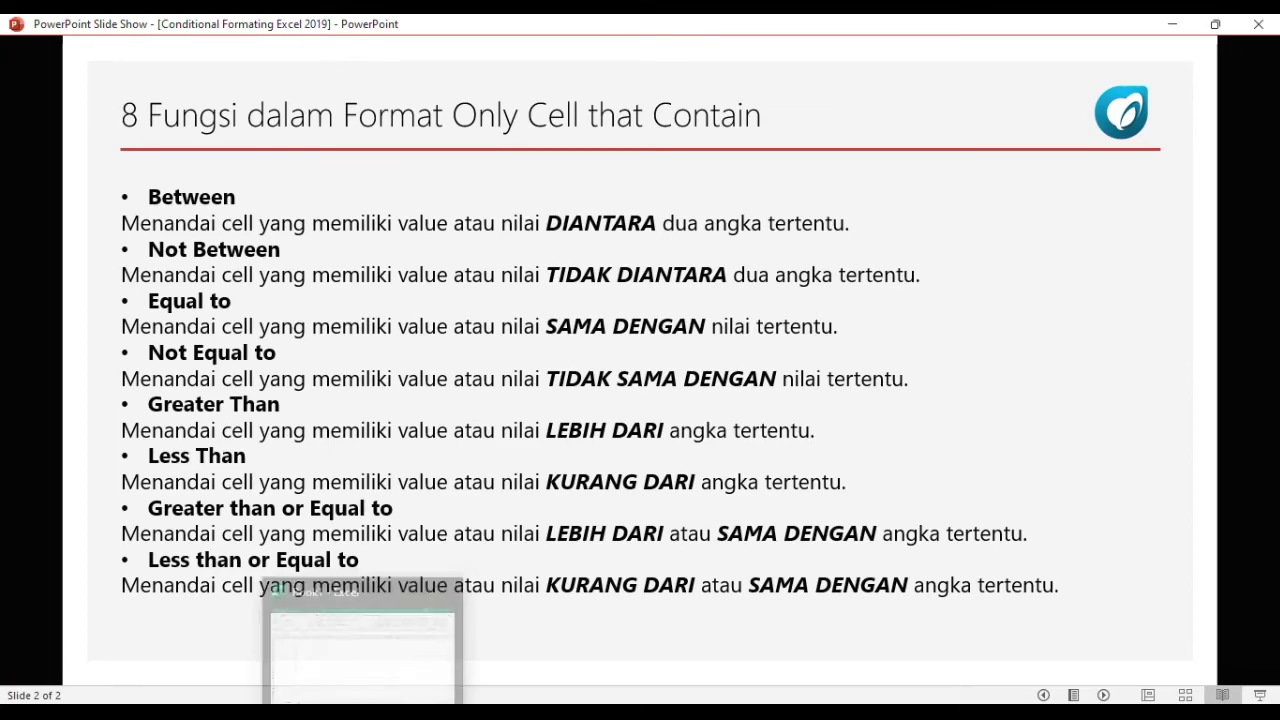
pyautogui.click(362, 640)
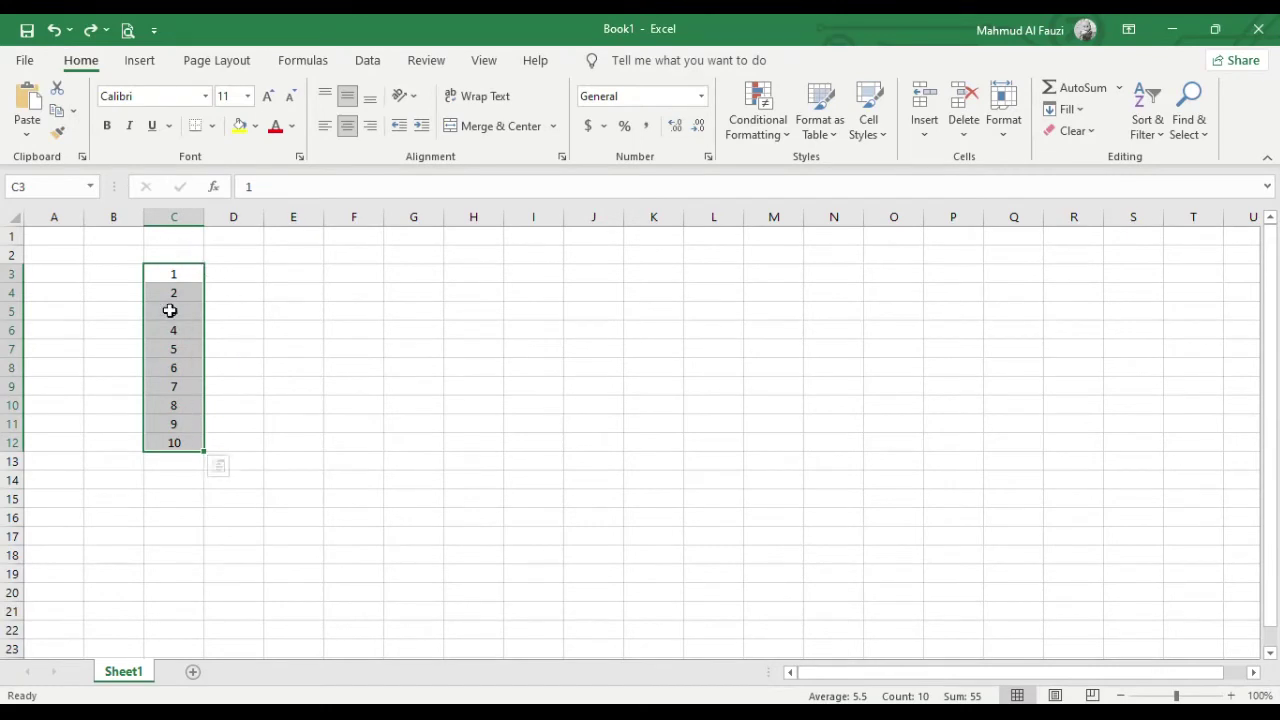
pyautogui.click(770, 125)
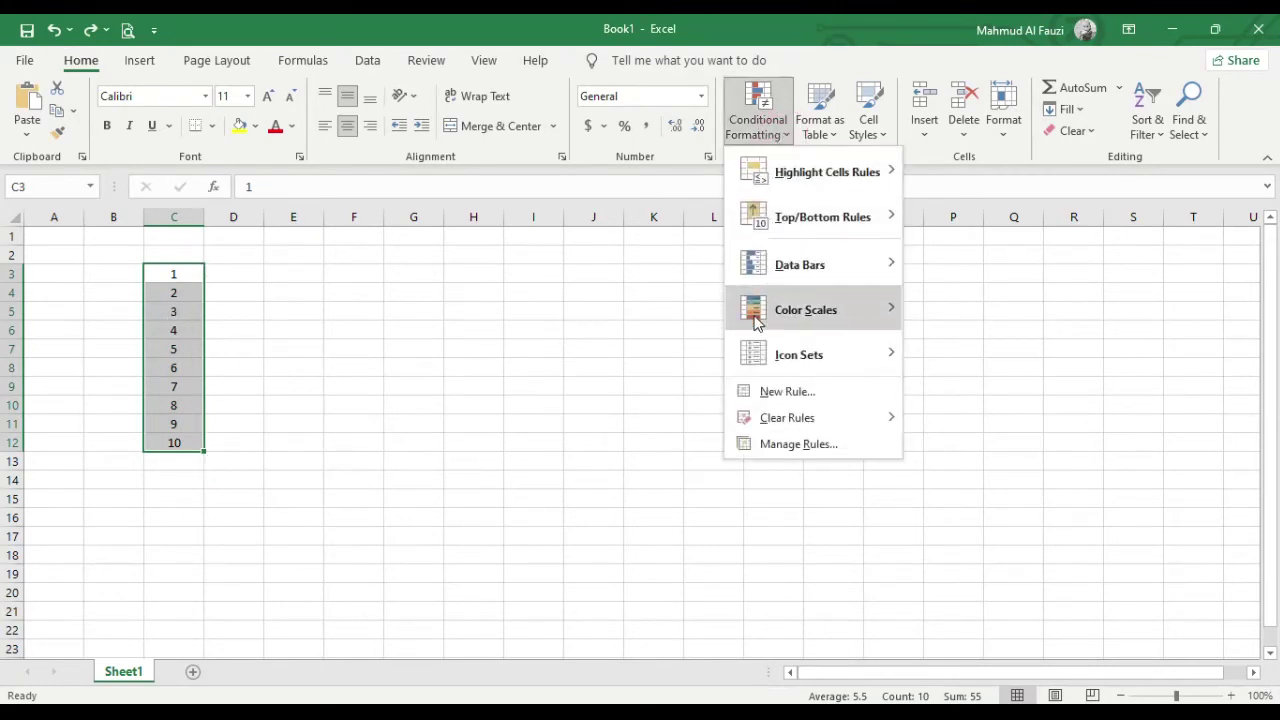
# Add a Cell Value equal to 10 rule with red fill and select the red C12
pyautogui.click(716, 354)
pyautogui.click(628, 186)
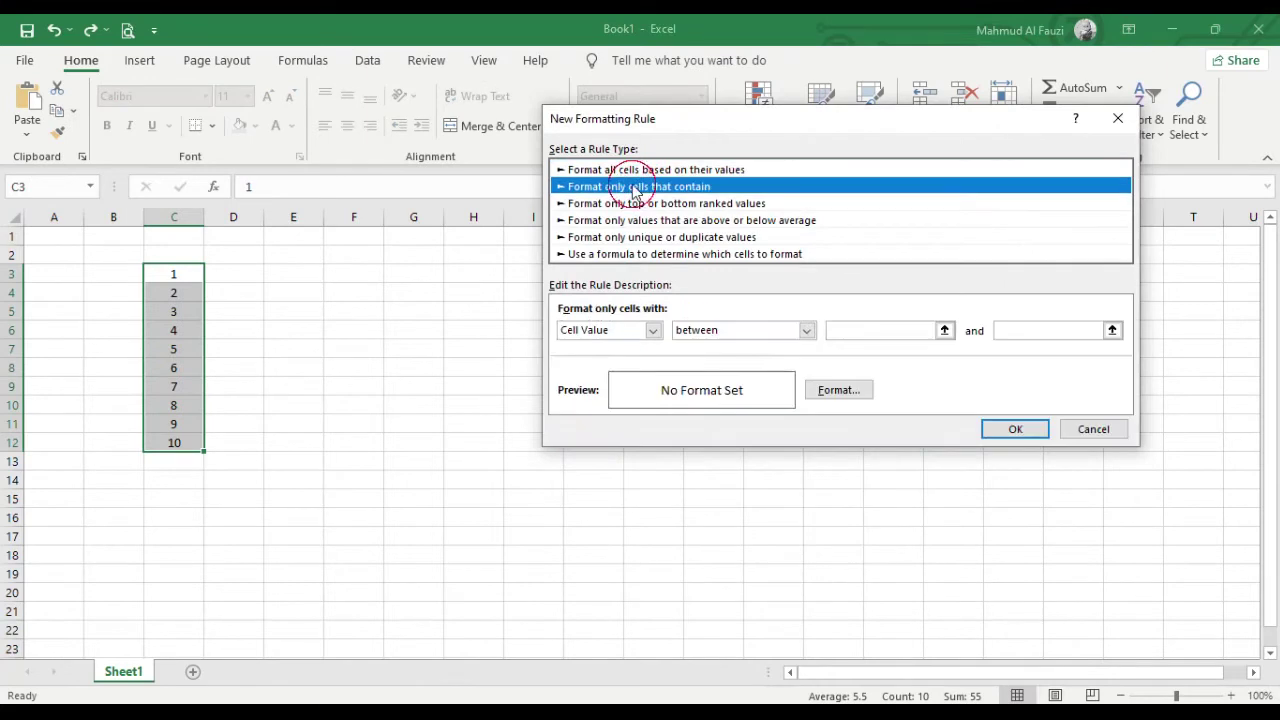
pyautogui.click(715, 333)
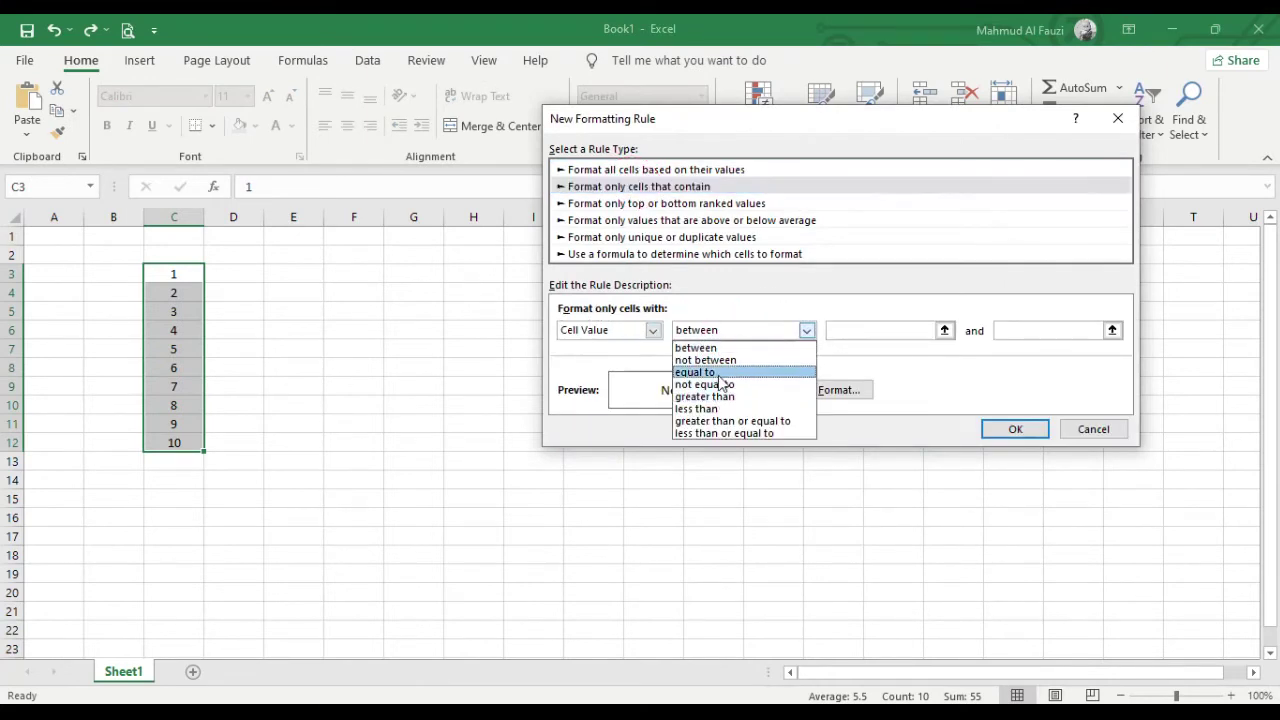
pyautogui.click(705, 372)
pyautogui.click(909, 331)
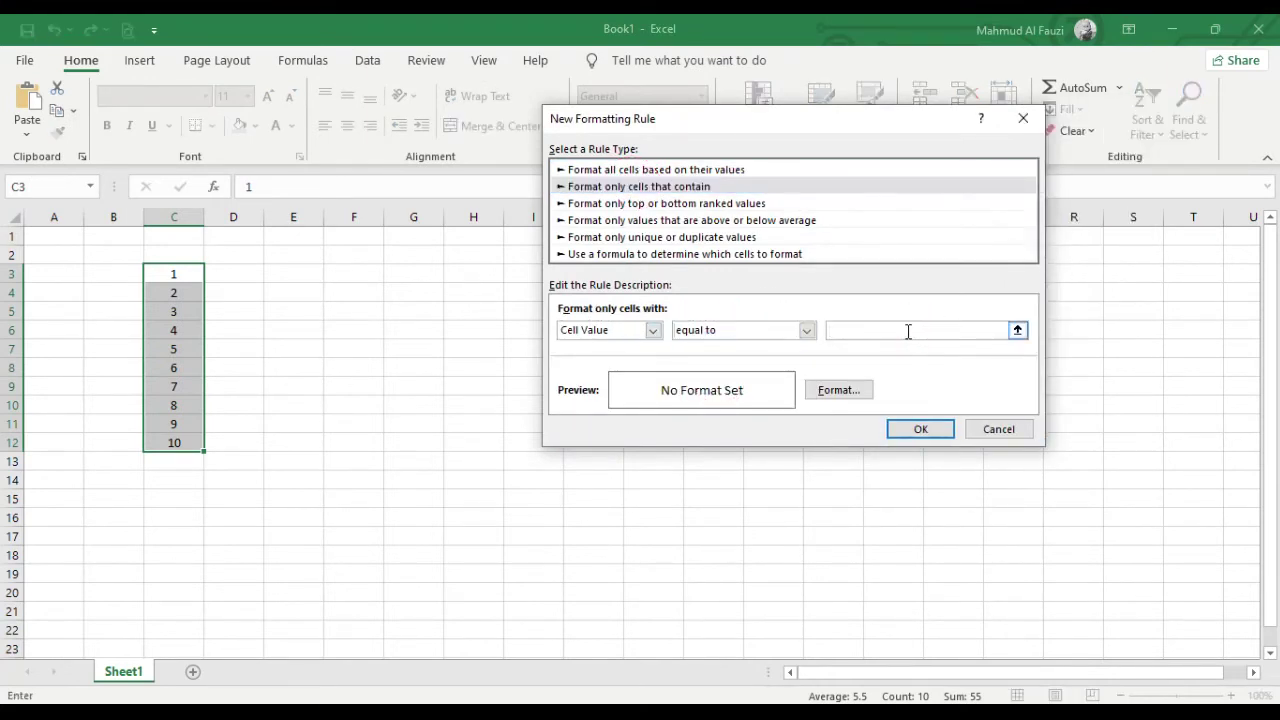
pyautogui.write('10')
pyautogui.click(853, 391)
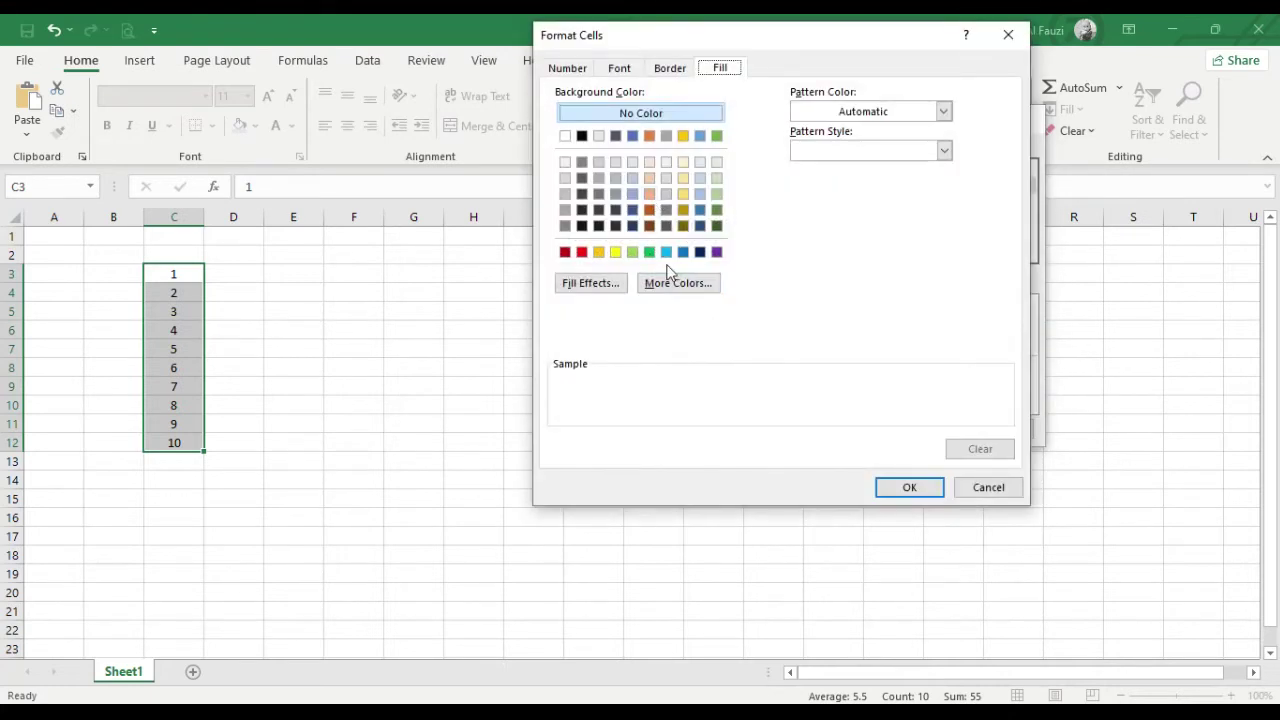
pyautogui.click(583, 252)
pyautogui.click(909, 488)
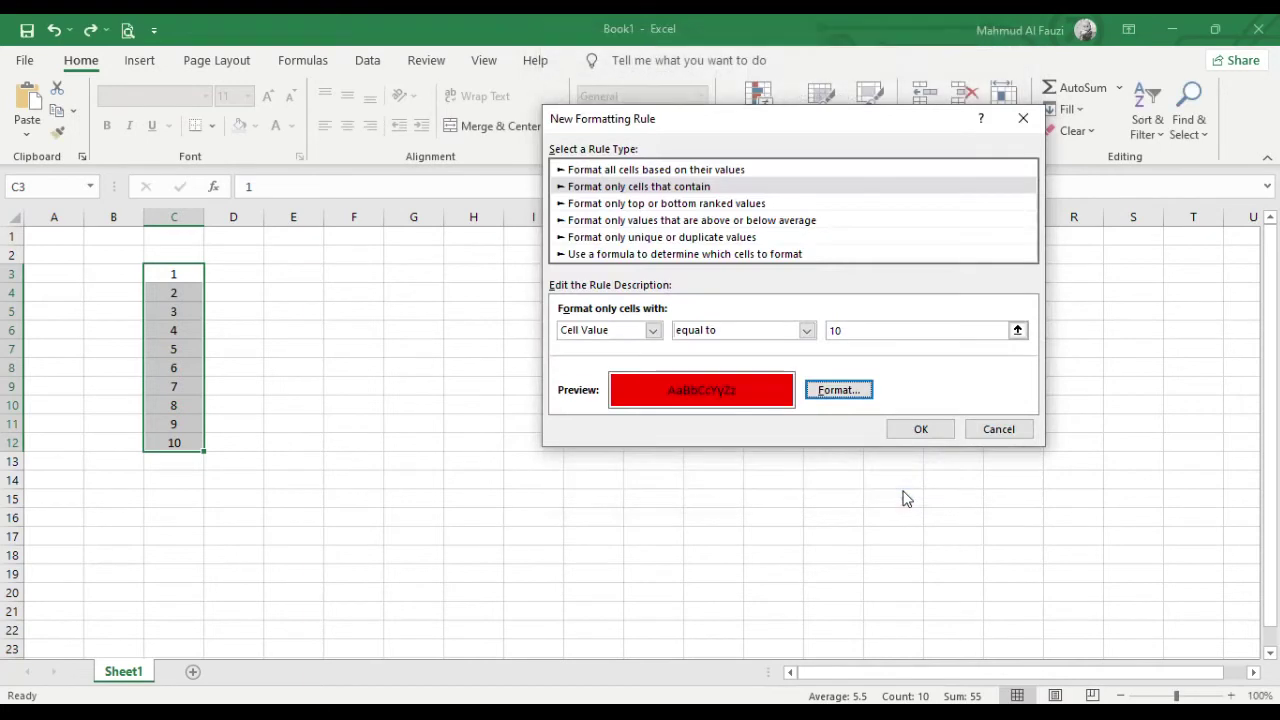
pyautogui.click(925, 430)
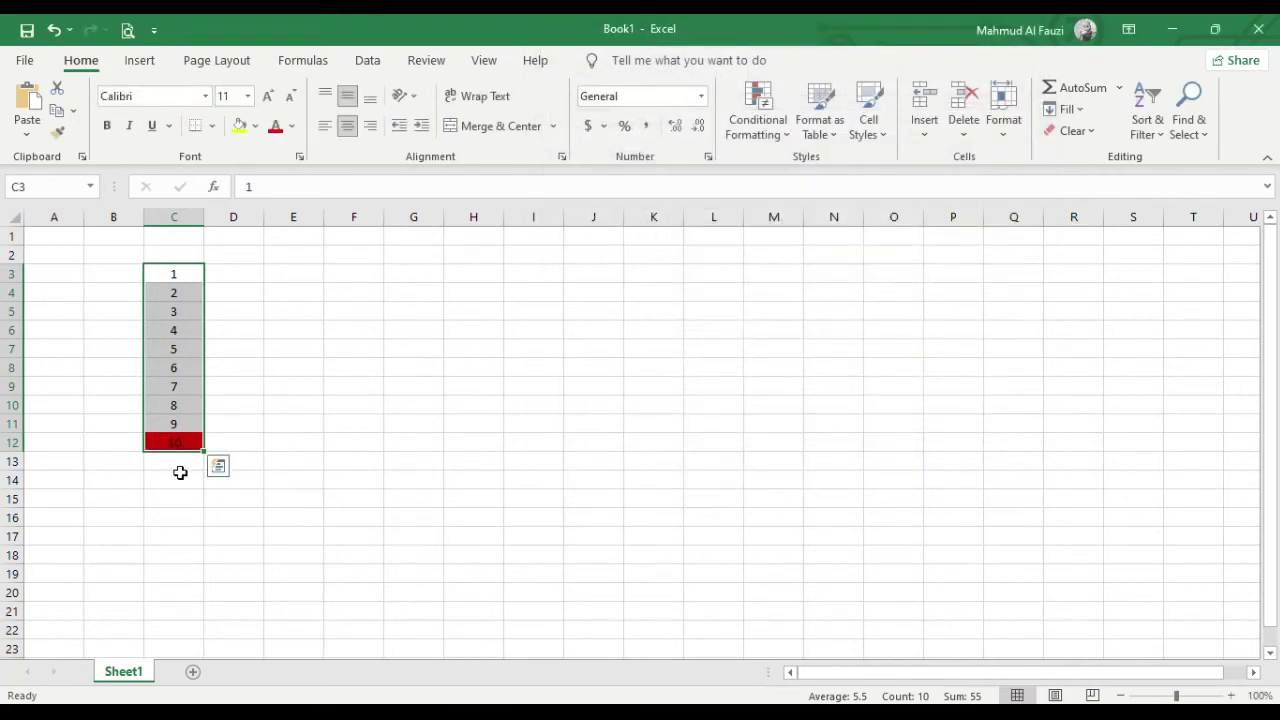
pyautogui.click(183, 440)
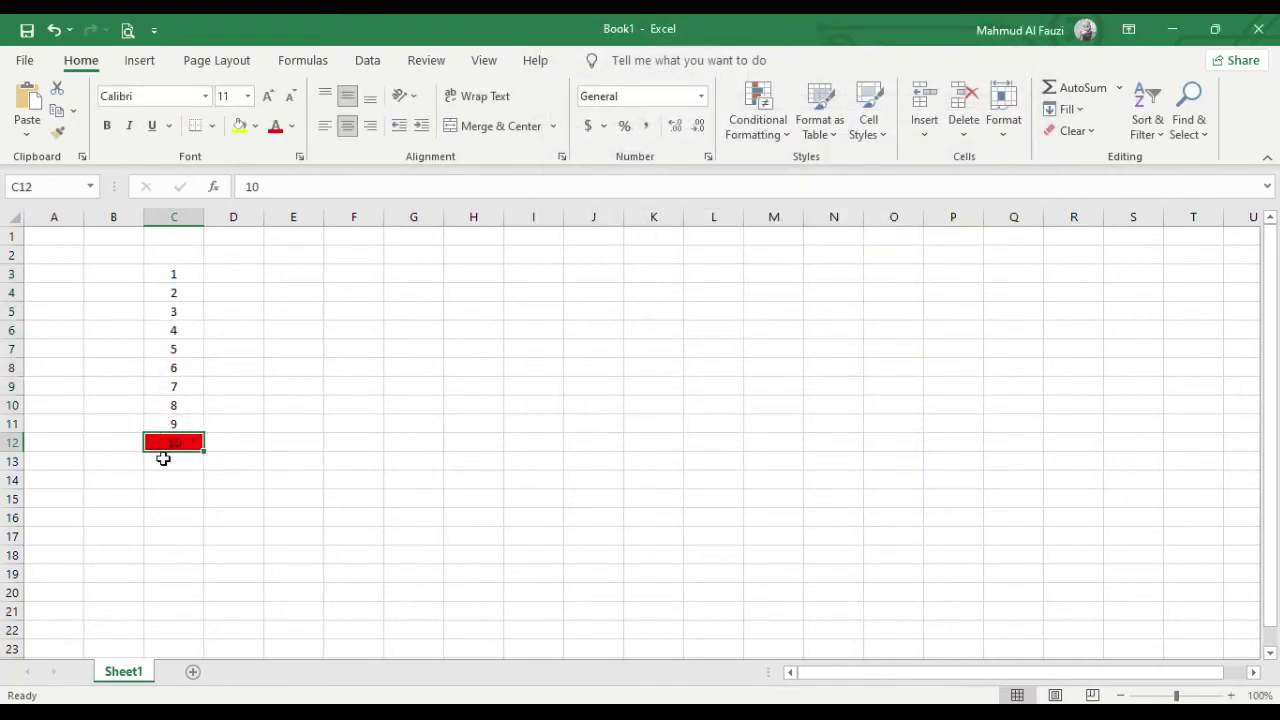
# Undo the equal-to-10 rule and begin a new Cell Value not equal to rule
pyautogui.hotkey('ctrl', 'z')
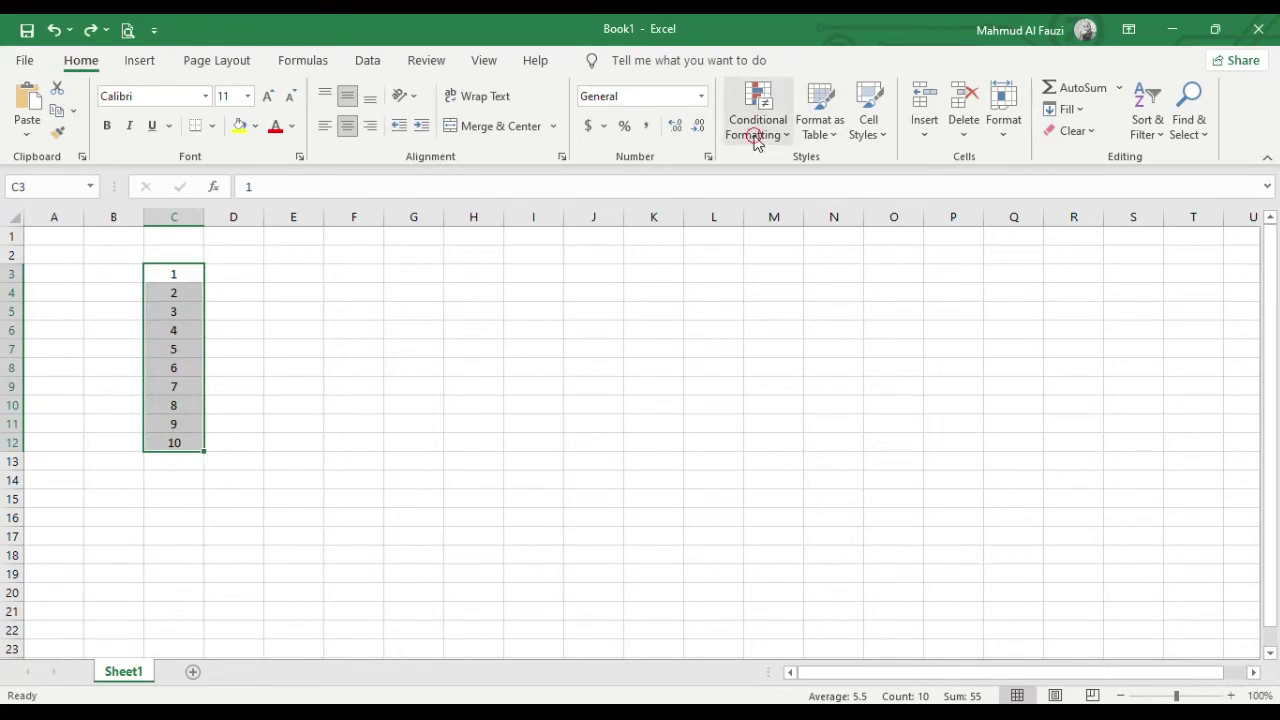
pyautogui.click(758, 128)
pyautogui.click(829, 393)
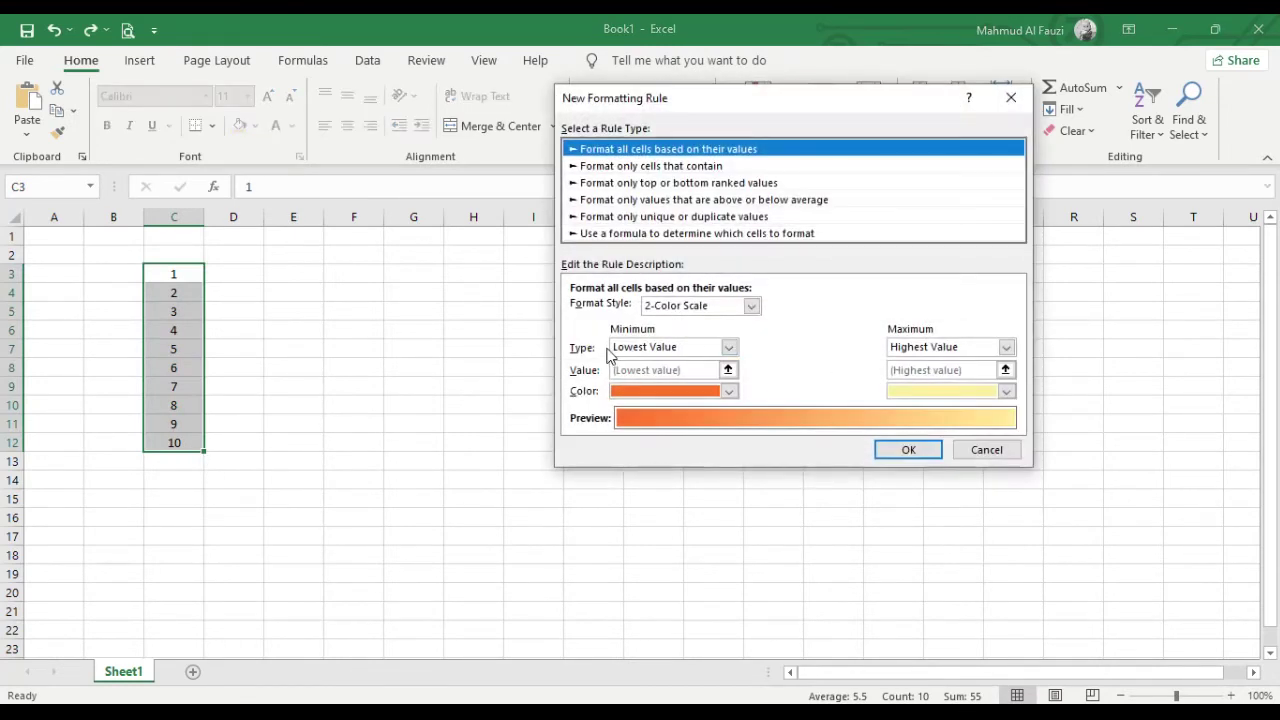
pyautogui.click(636, 166)
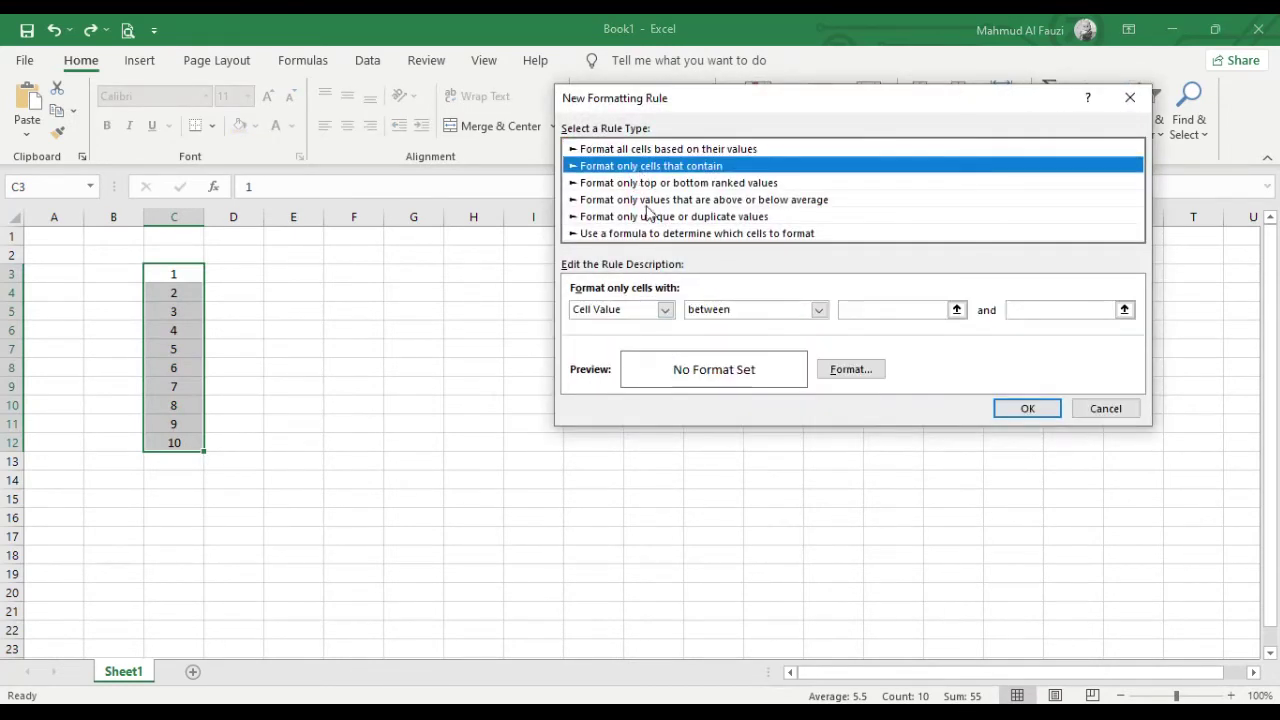
pyautogui.click(757, 312)
pyautogui.click(760, 366)
# Set the rule to not equal to 10 with red fill, view the shading, then undo it
pyautogui.click(902, 311)
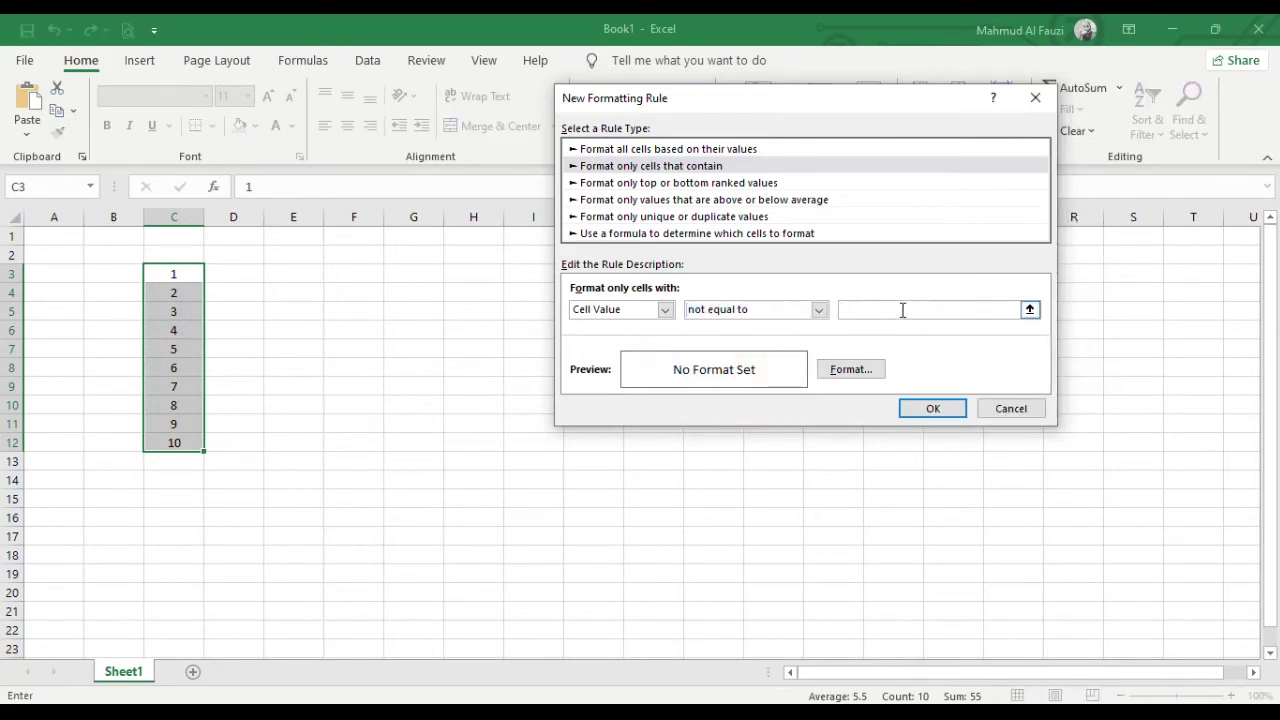
pyautogui.write('10')
pyautogui.click(852, 369)
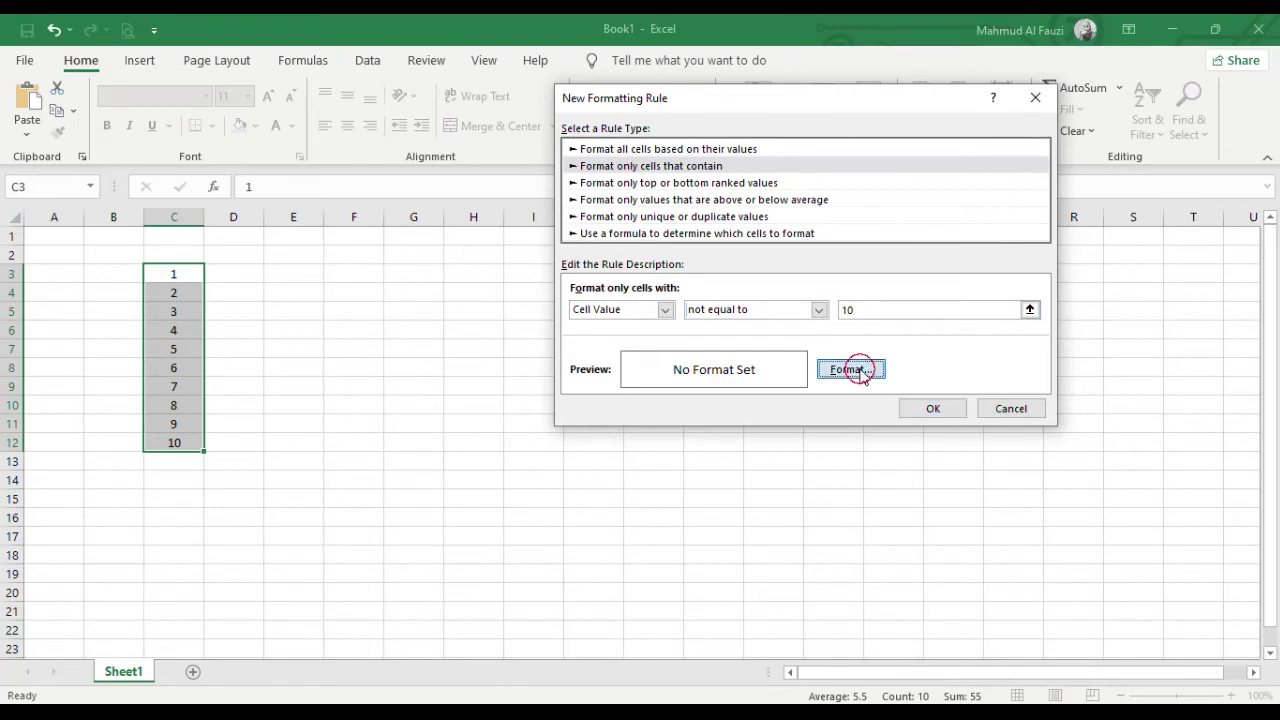
pyautogui.click(594, 245)
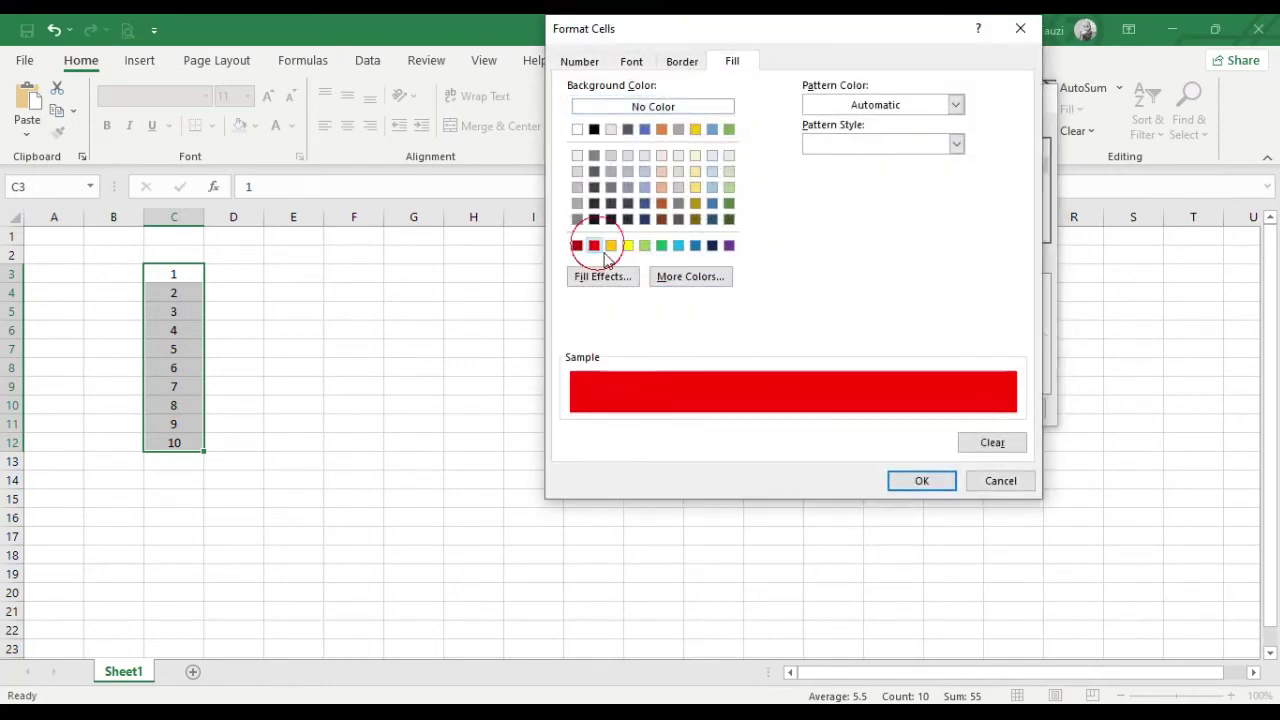
pyautogui.click(921, 483)
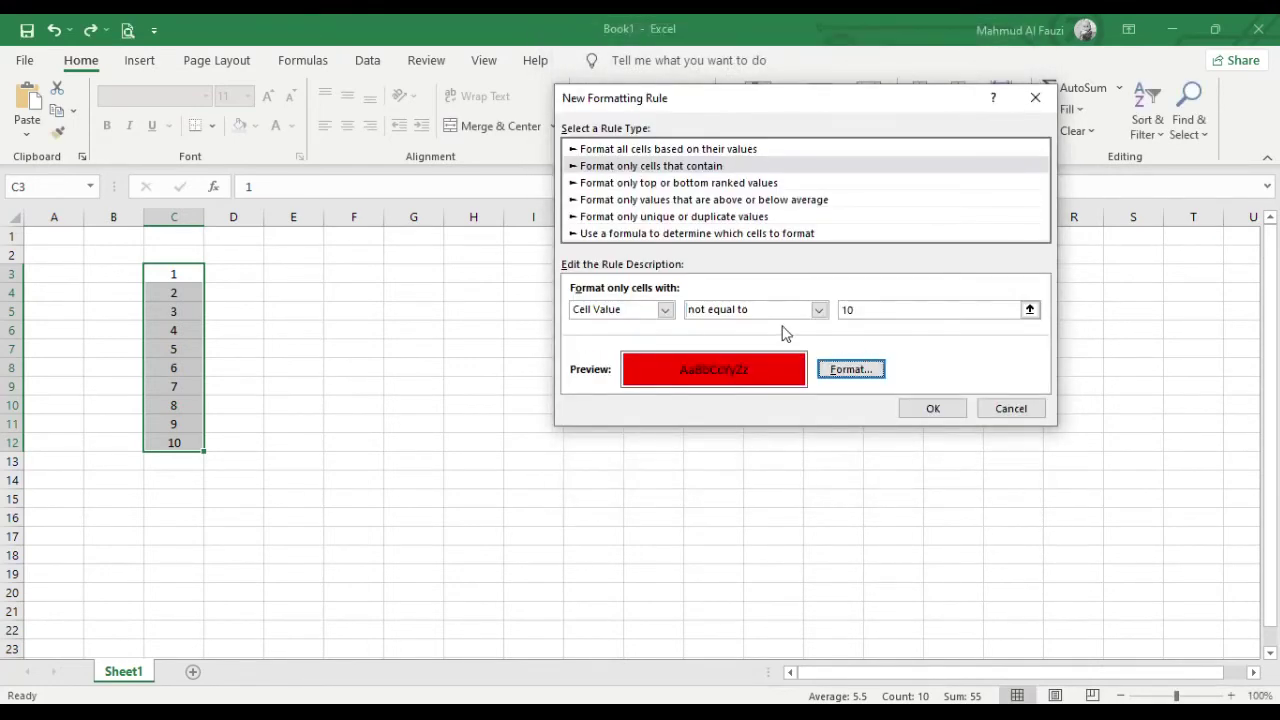
pyautogui.click(938, 410)
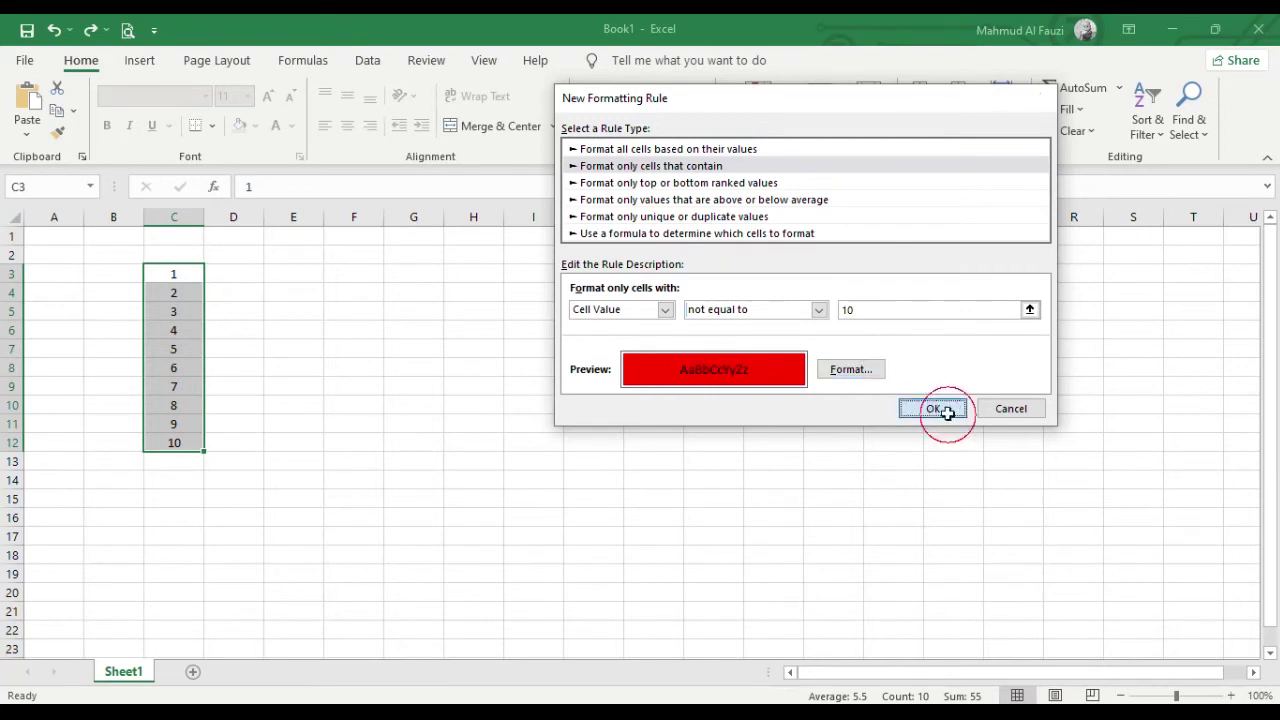
pyautogui.click(355, 422)
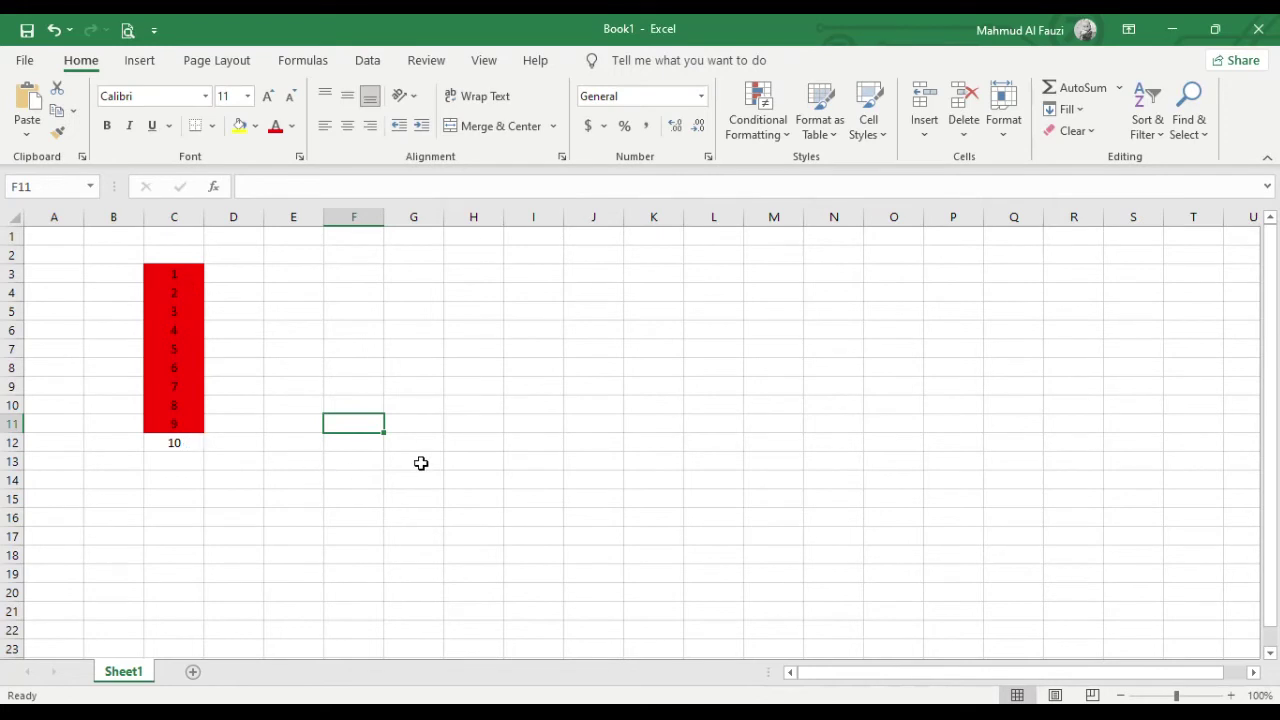
pyautogui.hotkey('ctrl', 'z')
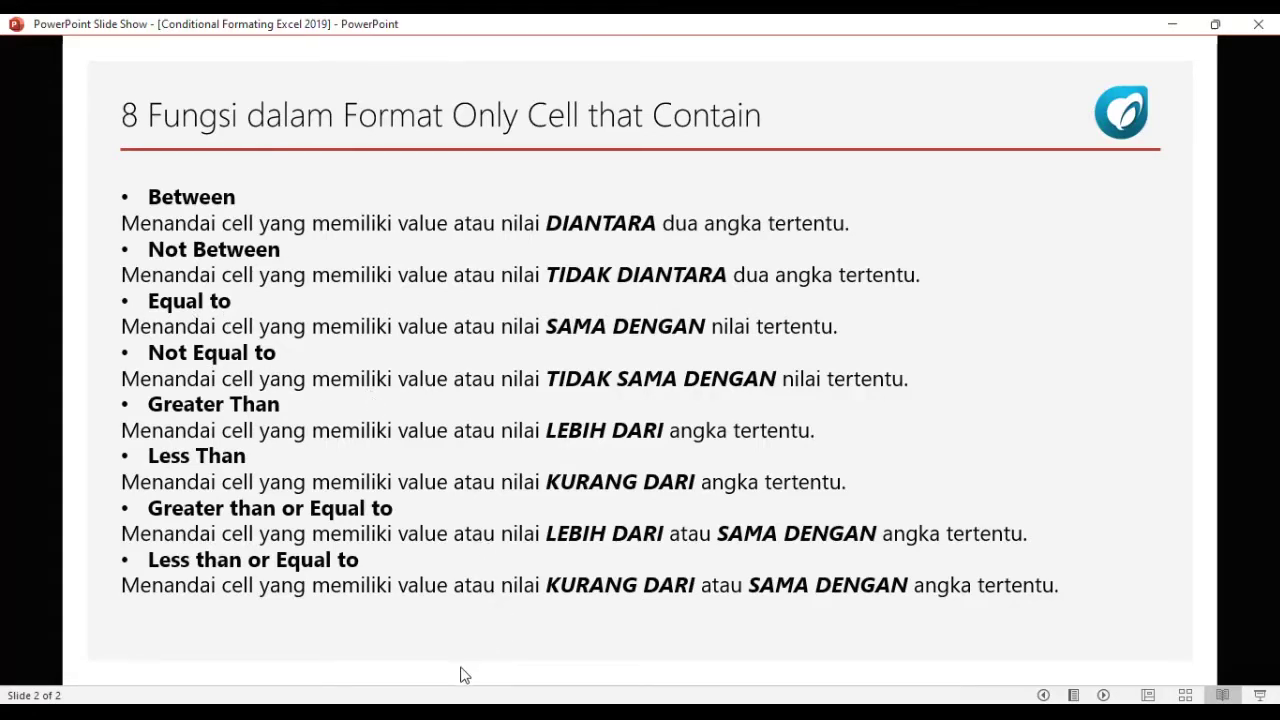
# Return from the PowerPoint slide show to Excel and select cell F7
pyautogui.moveTo(362, 716)
pyautogui.click(362, 650)
pyautogui.click(337, 357)
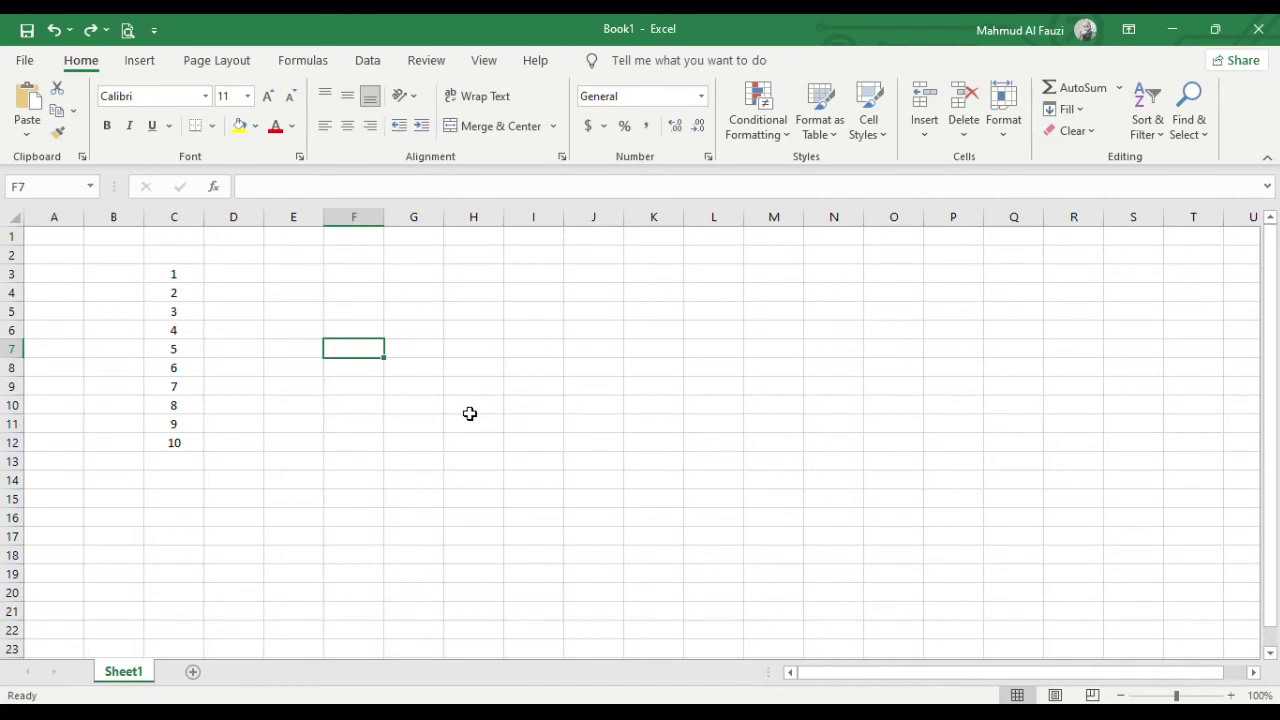
# Enter Saya, Kamu, Dia and Dll into cells F7 to F10
pyautogui.write('Saya')
pyautogui.press('Return')
pyautogui.write('Kamu')
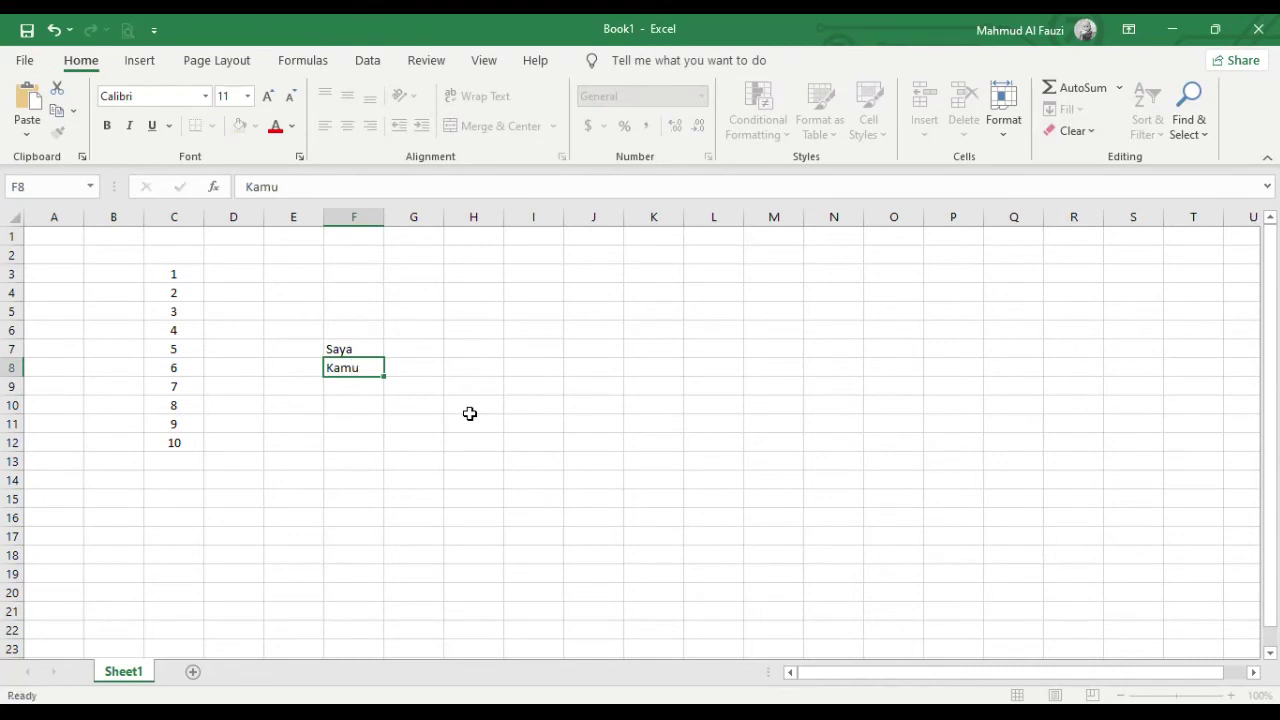
pyautogui.press('Return')
pyautogui.write('Dia')
pyautogui.press('Return')
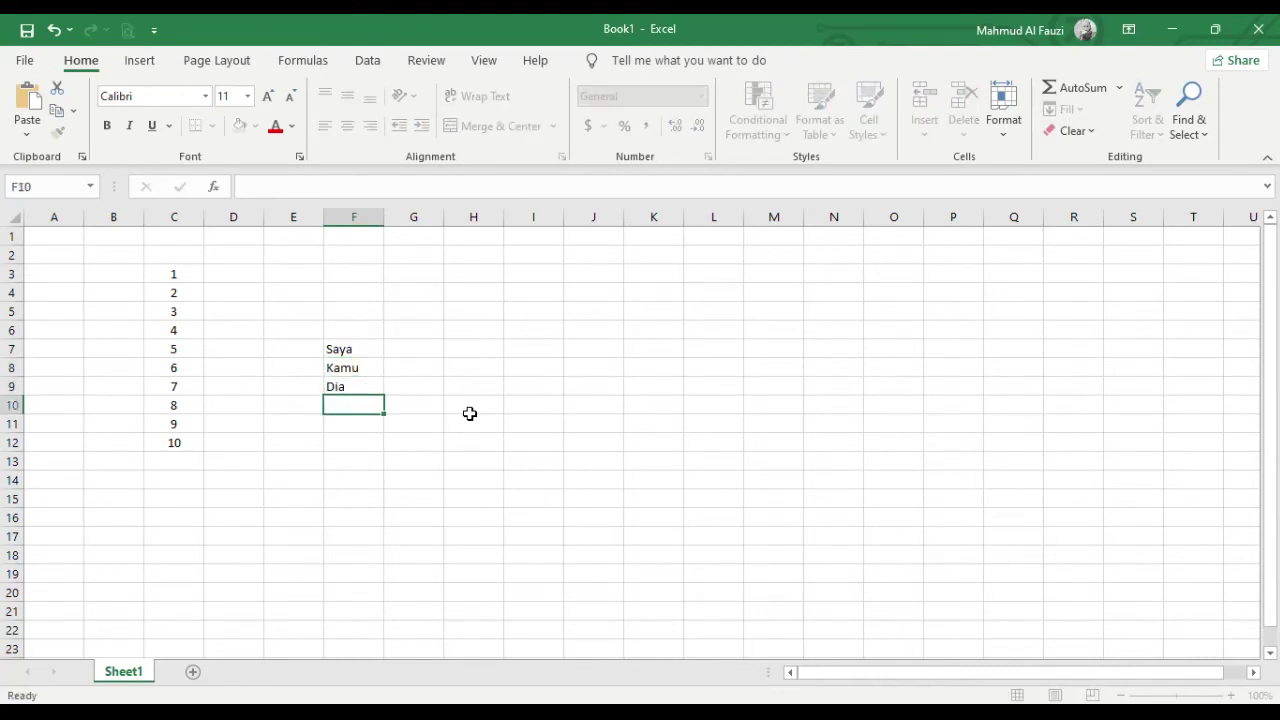
pyautogui.write('Dia')
pyautogui.press('Return')
# Select the word list in F7:F10 and start a new conditional formatting rule
pyautogui.click(289, 311)
pyautogui.click(363, 356)
pyautogui.moveTo(363, 356); pyautogui.dragTo(368, 404)
pyautogui.click(406, 436)
pyautogui.click(371, 351)
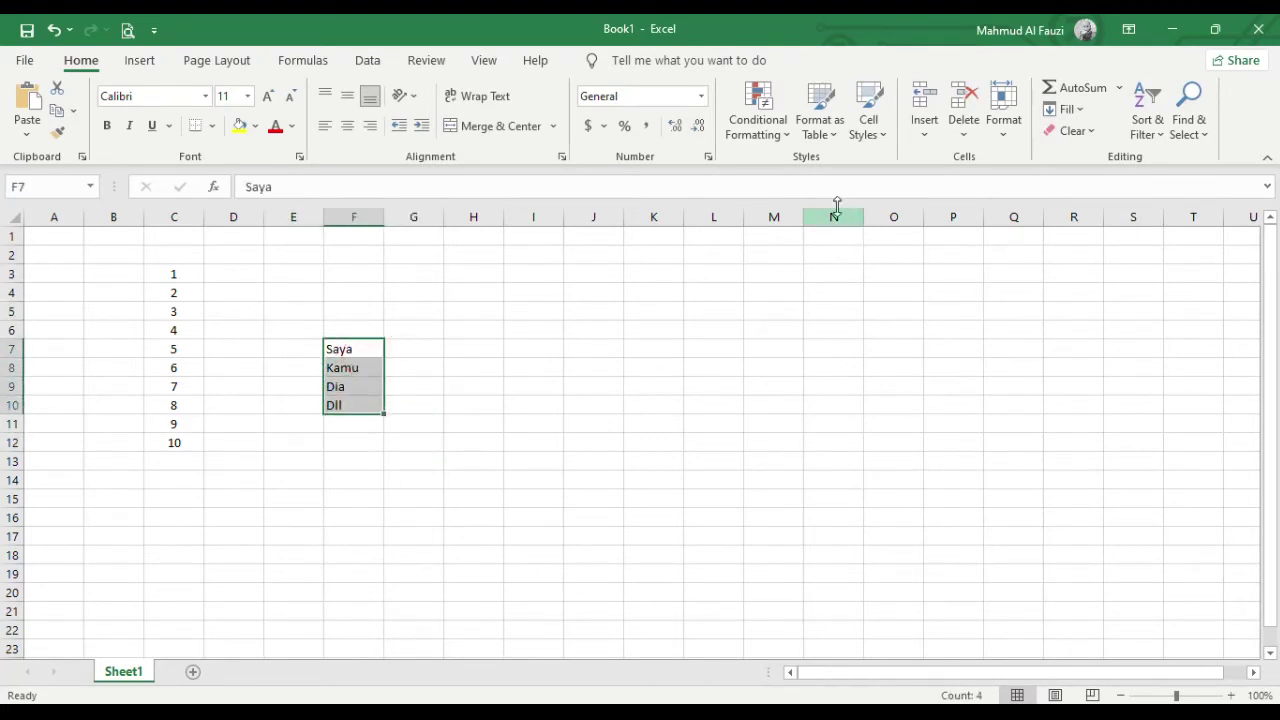
pyautogui.click(778, 140)
pyautogui.click(785, 392)
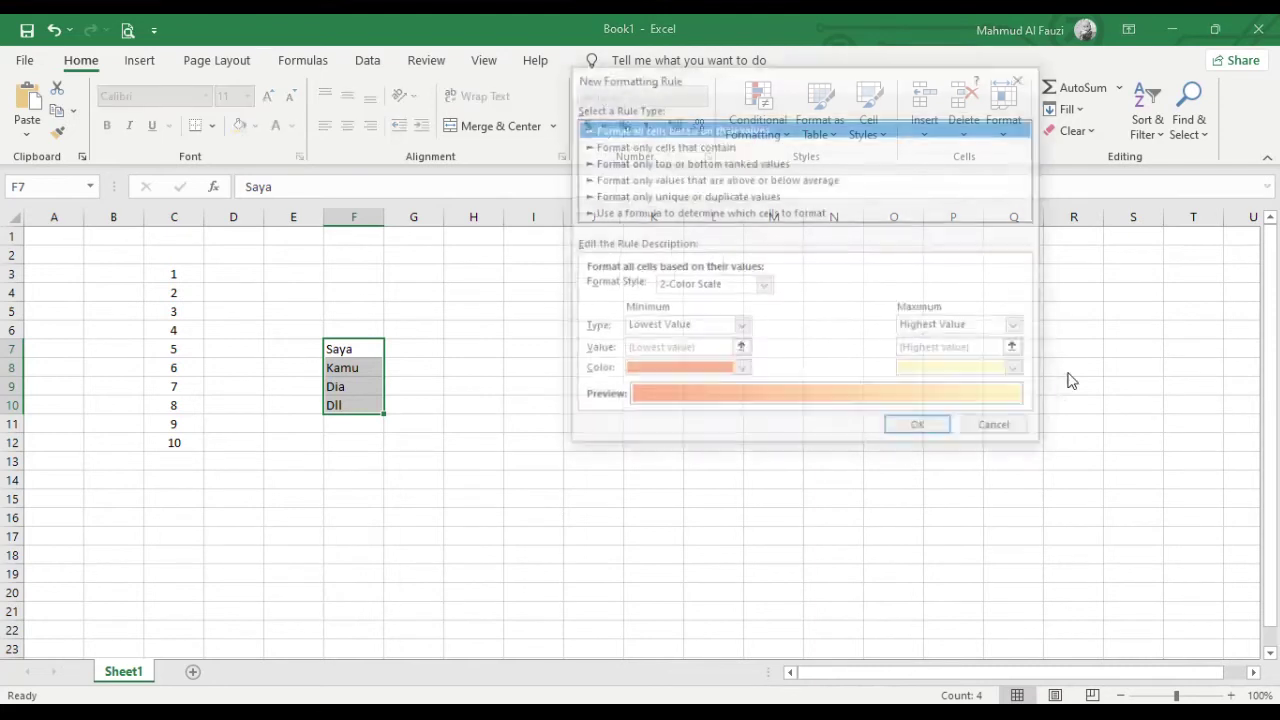
# Define a 'Format only cells that contain' rule for cells equal to Saya
pyautogui.click(684, 146)
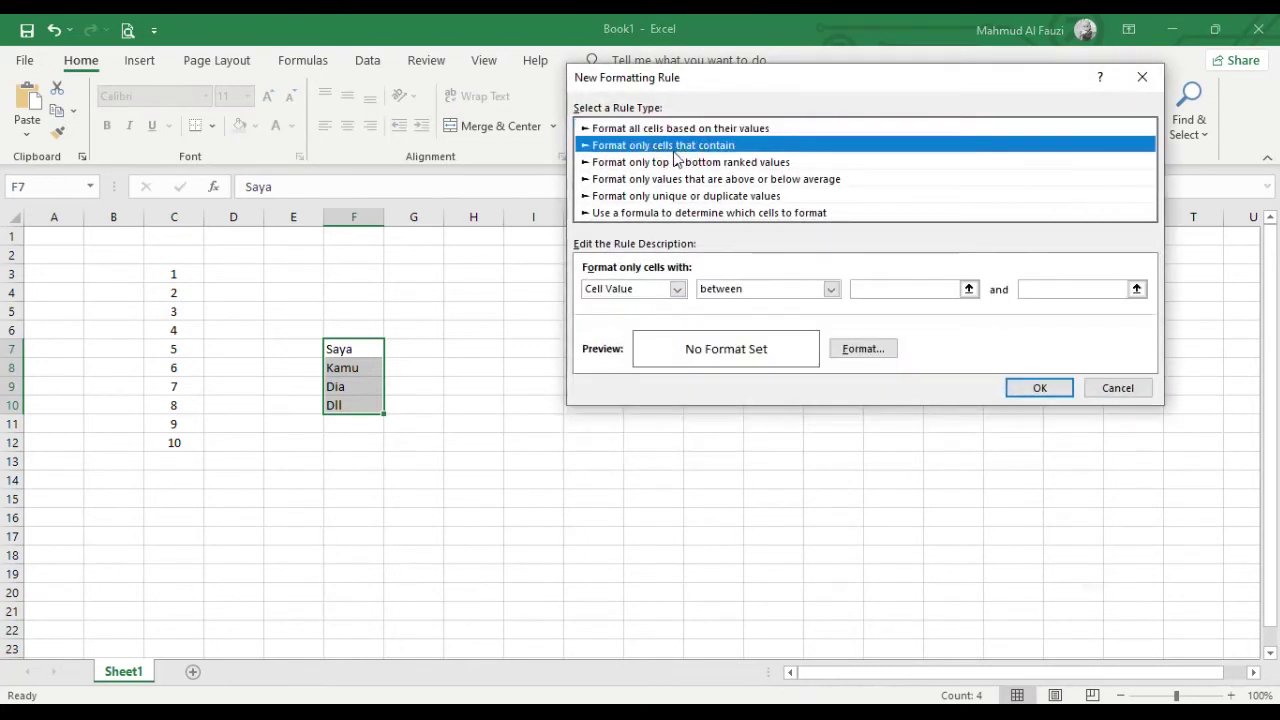
pyautogui.click(766, 290)
pyautogui.click(765, 334)
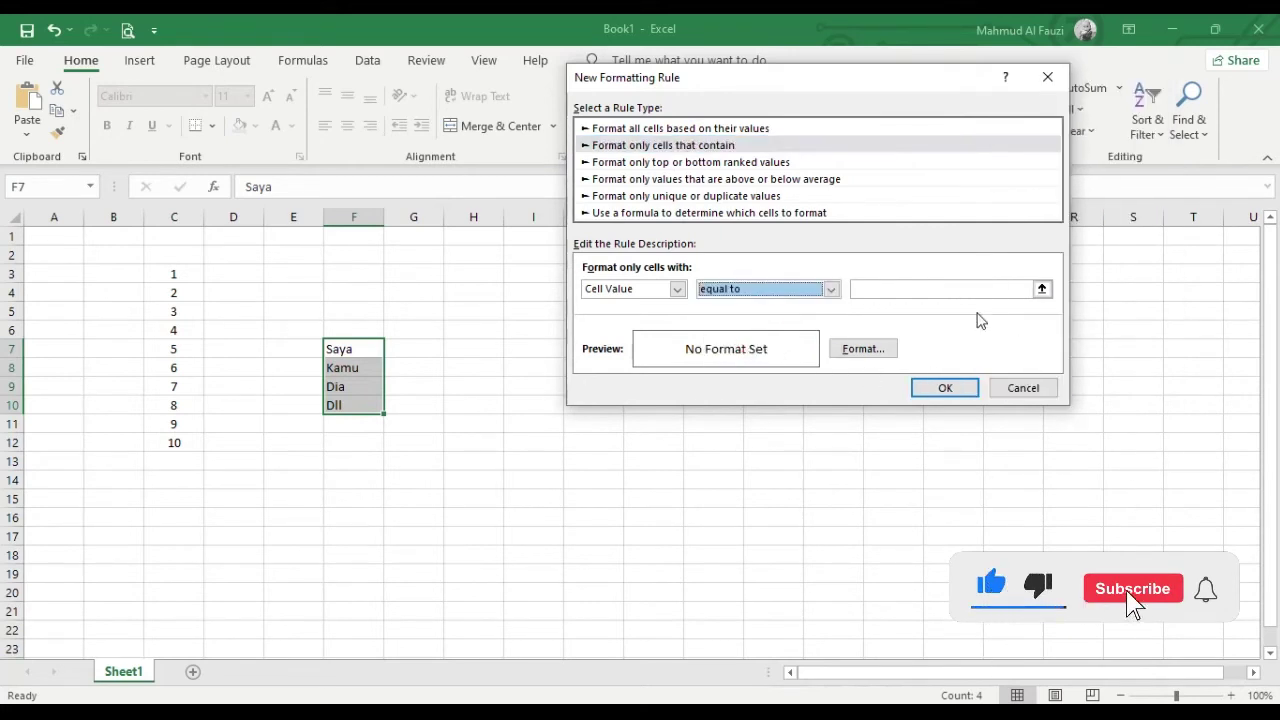
pyautogui.click(918, 289)
pyautogui.write('Saya')
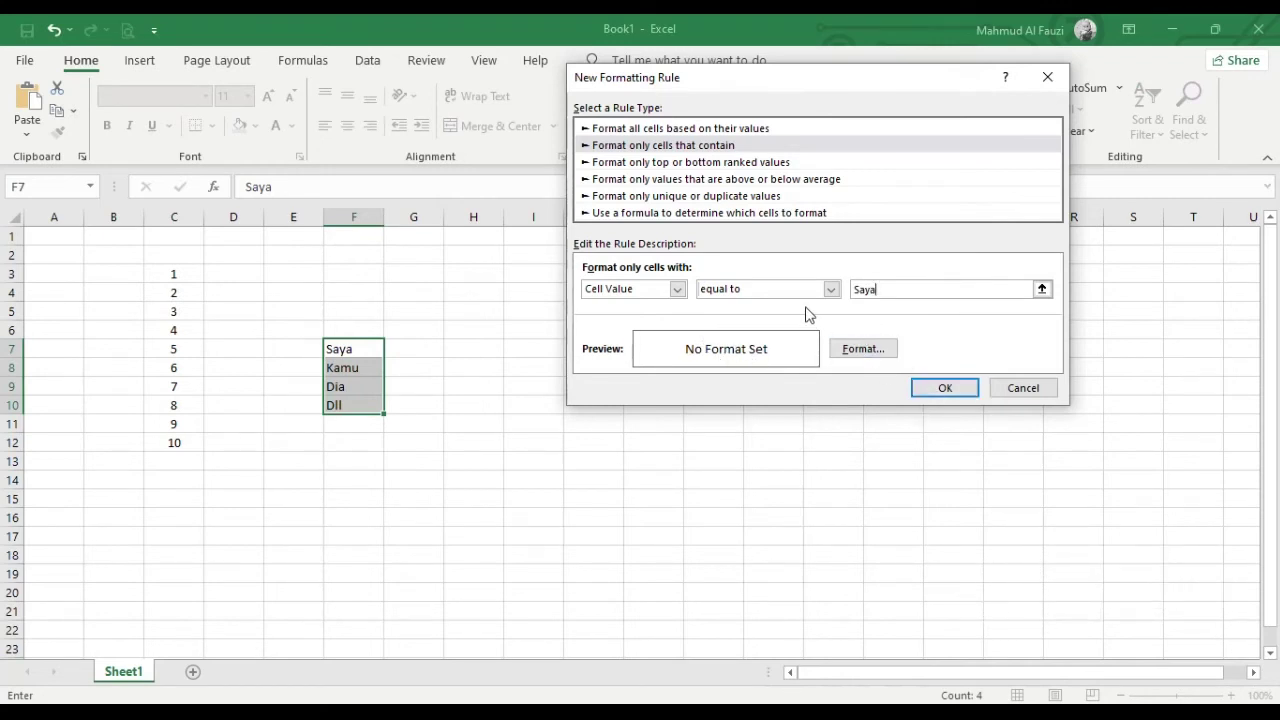
pyautogui.click(838, 348)
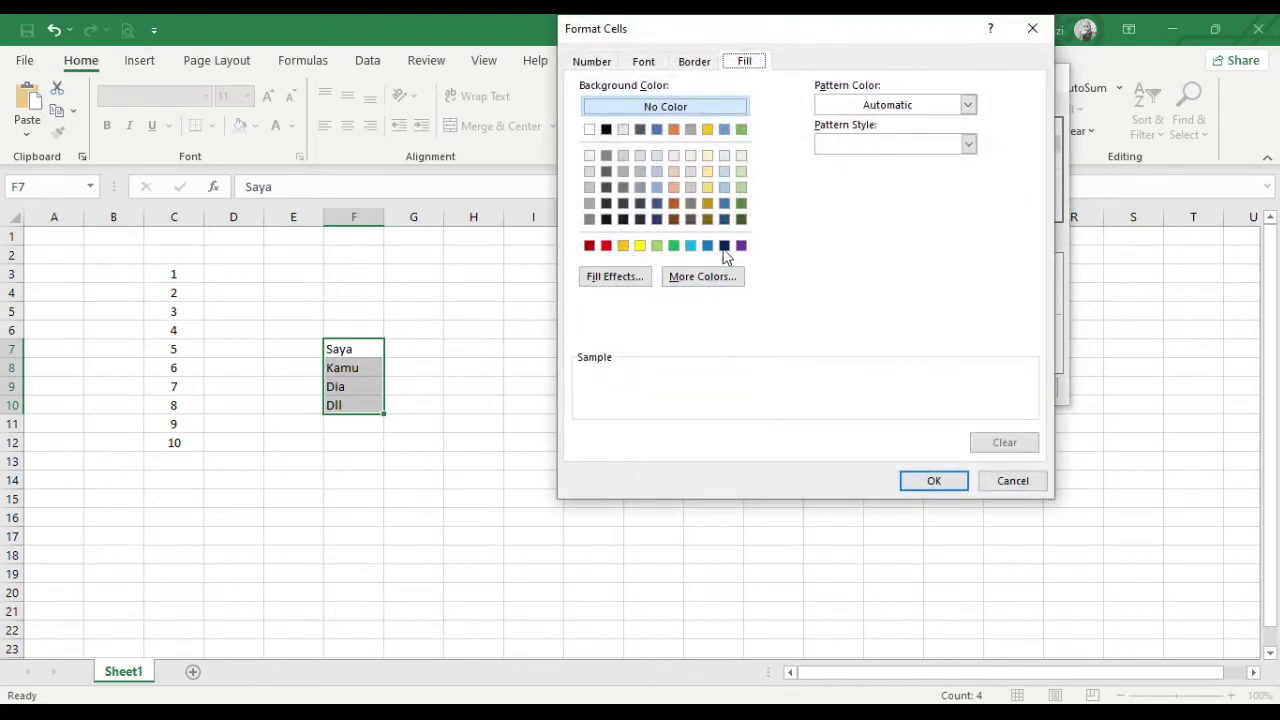
# Give matching cells a double-line border on all four sides and apply the rule
pyautogui.click(693, 63)
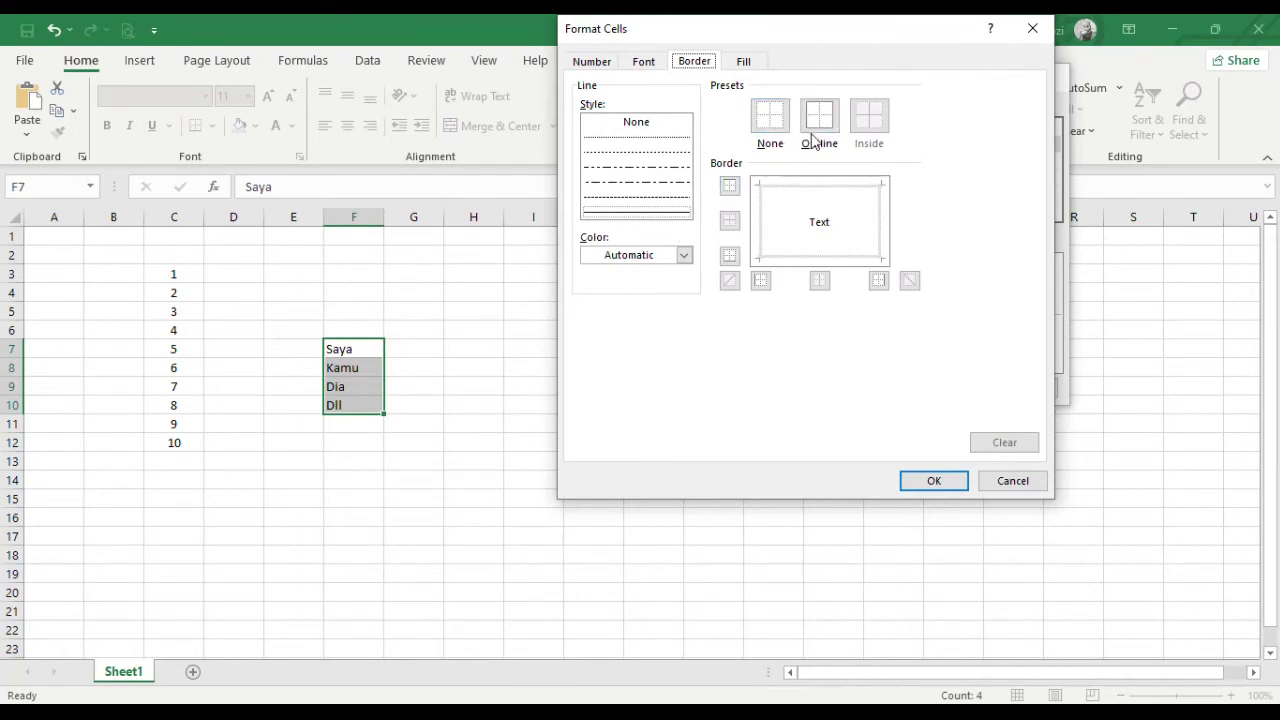
pyautogui.click(630, 211)
pyautogui.click(803, 186)
pyautogui.click(763, 216)
pyautogui.click(872, 234)
pyautogui.click(822, 258)
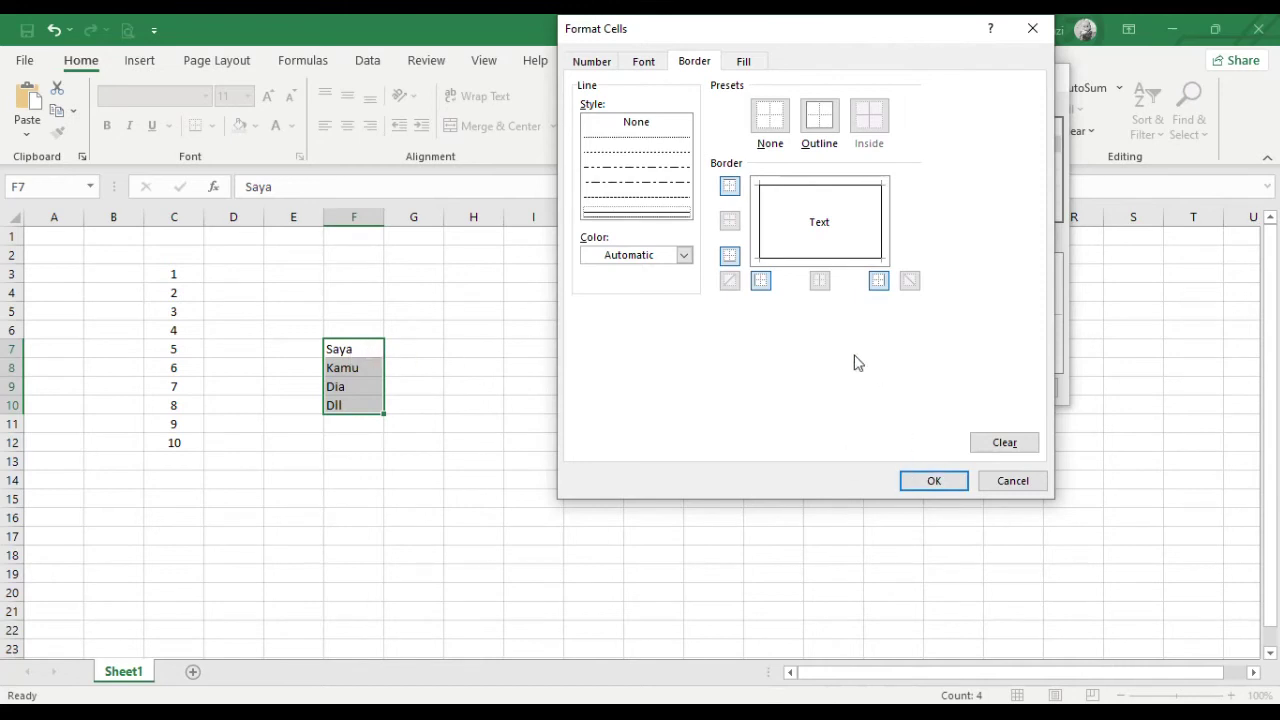
pyautogui.click(934, 481)
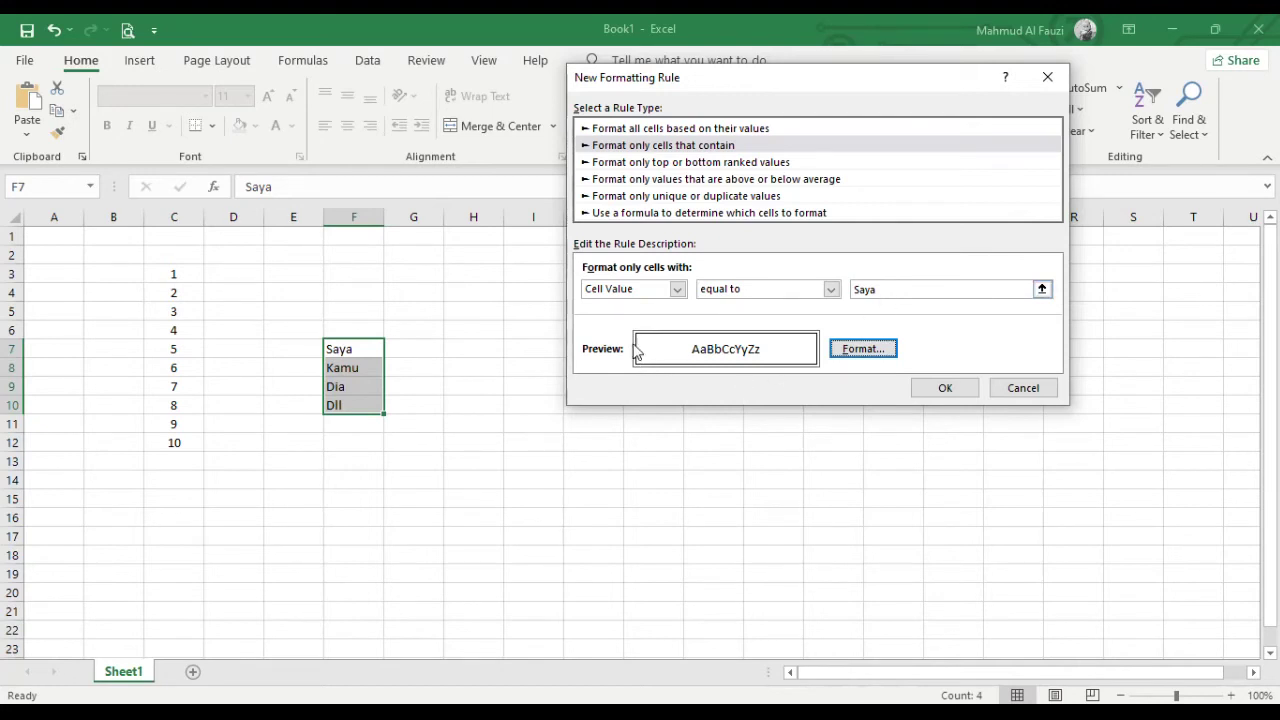
pyautogui.click(945, 388)
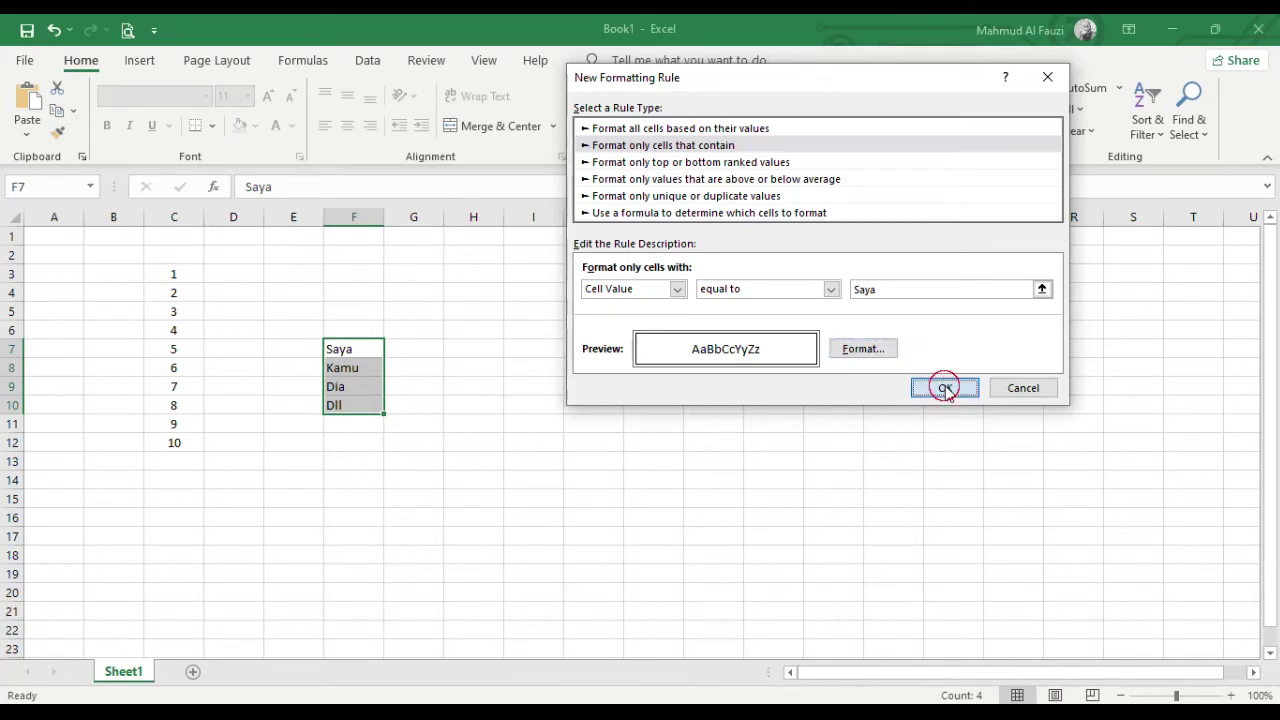
# Inspect the bordered Saya cell in F7, then reselect F7:F10
pyautogui.click(413, 367)
pyautogui.click(410, 442)
pyautogui.click(343, 348)
pyautogui.click(414, 362)
pyautogui.click(363, 348)
pyautogui.click(364, 404)
pyautogui.click(364, 348)
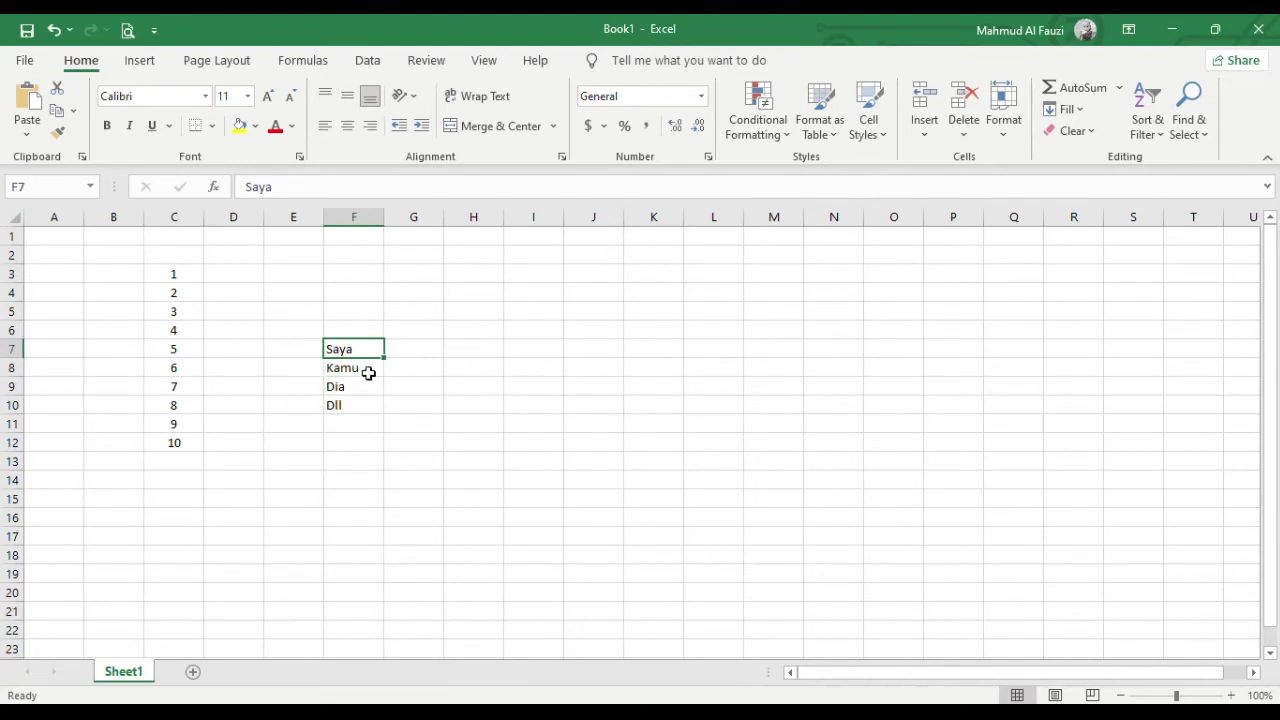
pyautogui.moveTo(366, 411); pyautogui.dragTo(372, 349)
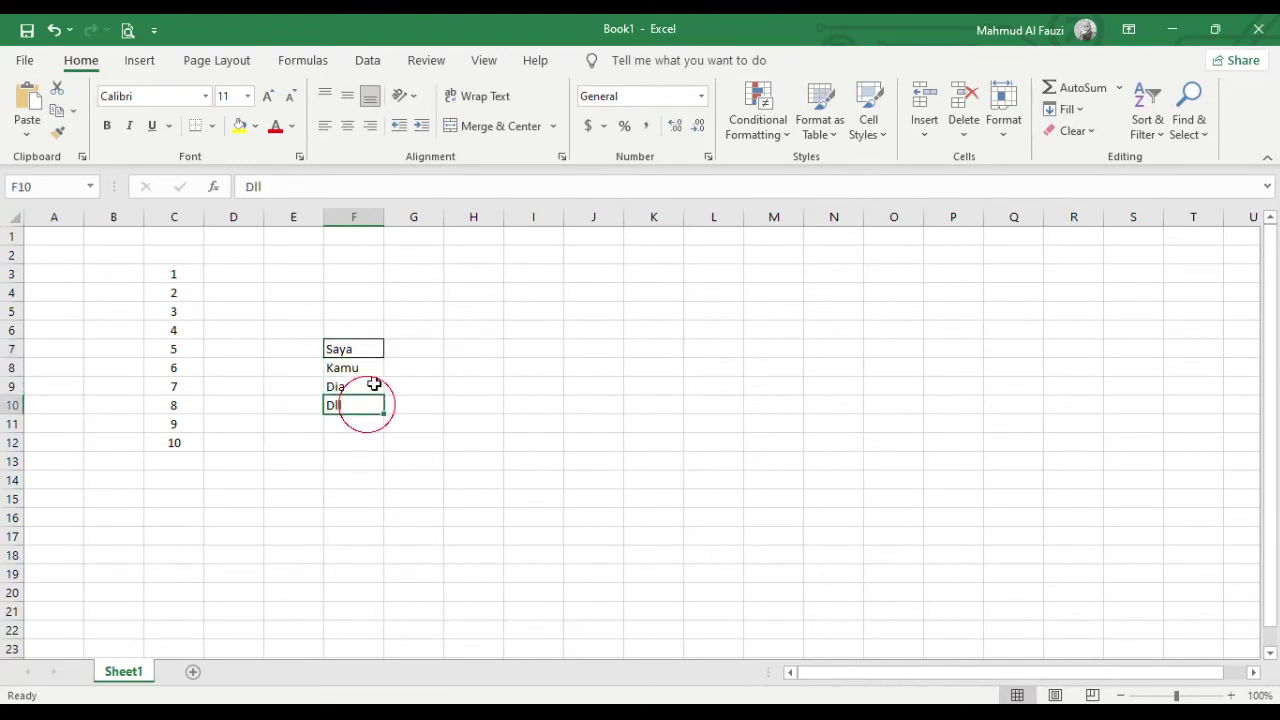
# Start a new Cell Value rule matching cells not equal to Saya
pyautogui.click(790, 136)
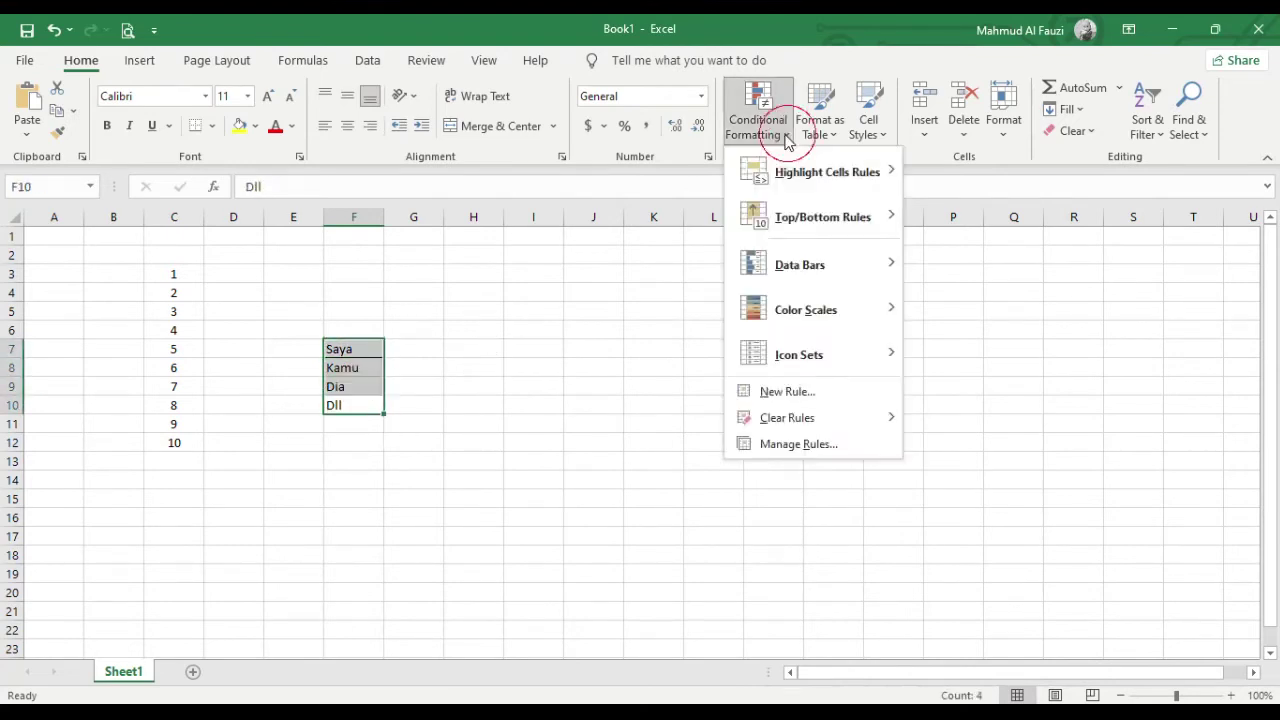
pyautogui.click(772, 392)
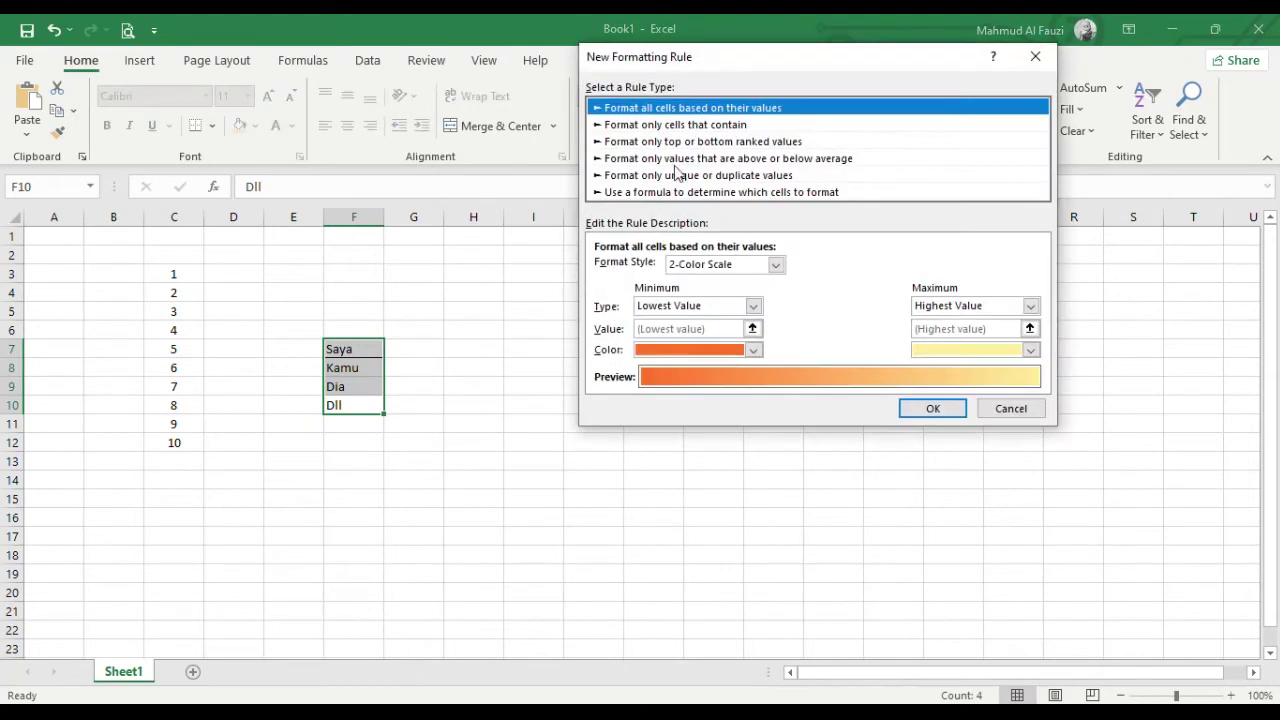
pyautogui.click(662, 128)
pyautogui.click(764, 270)
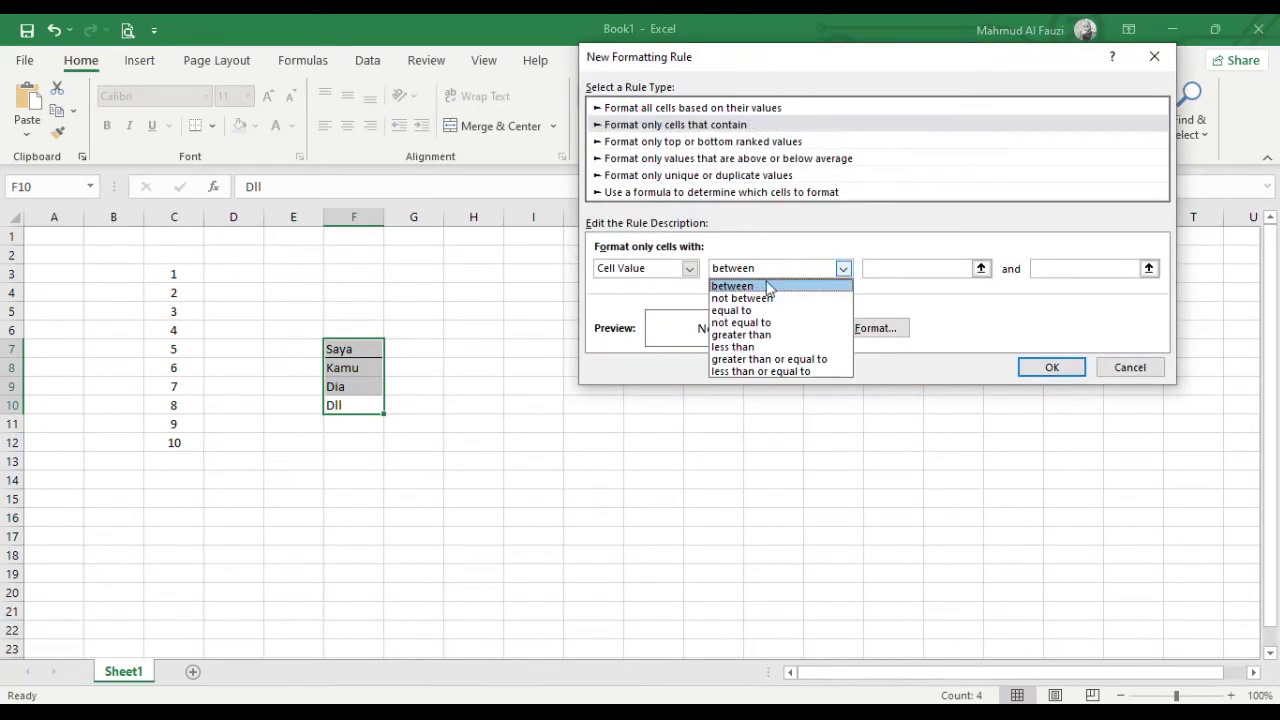
pyautogui.click(758, 320)
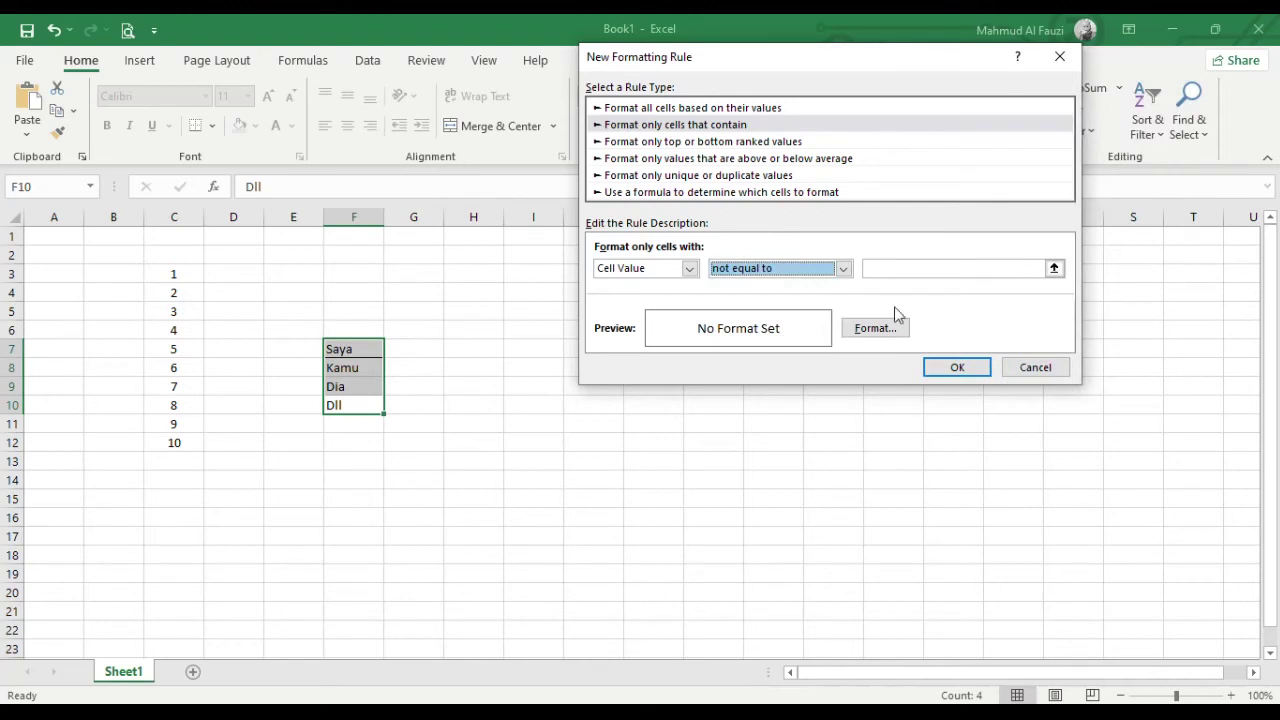
pyautogui.click(968, 268)
pyautogui.write('Saya')
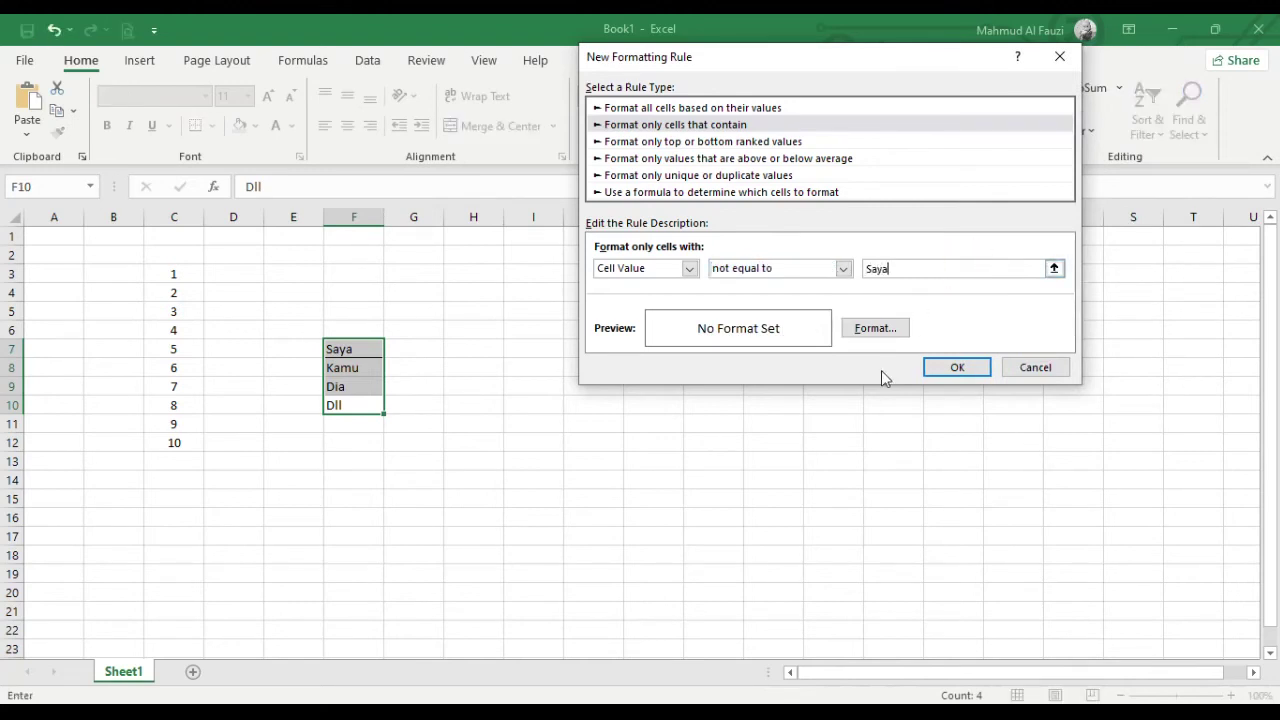
# Fill matching cells light green, apply the rule, and select the shaded Kamu–Dll cells
pyautogui.click(880, 326)
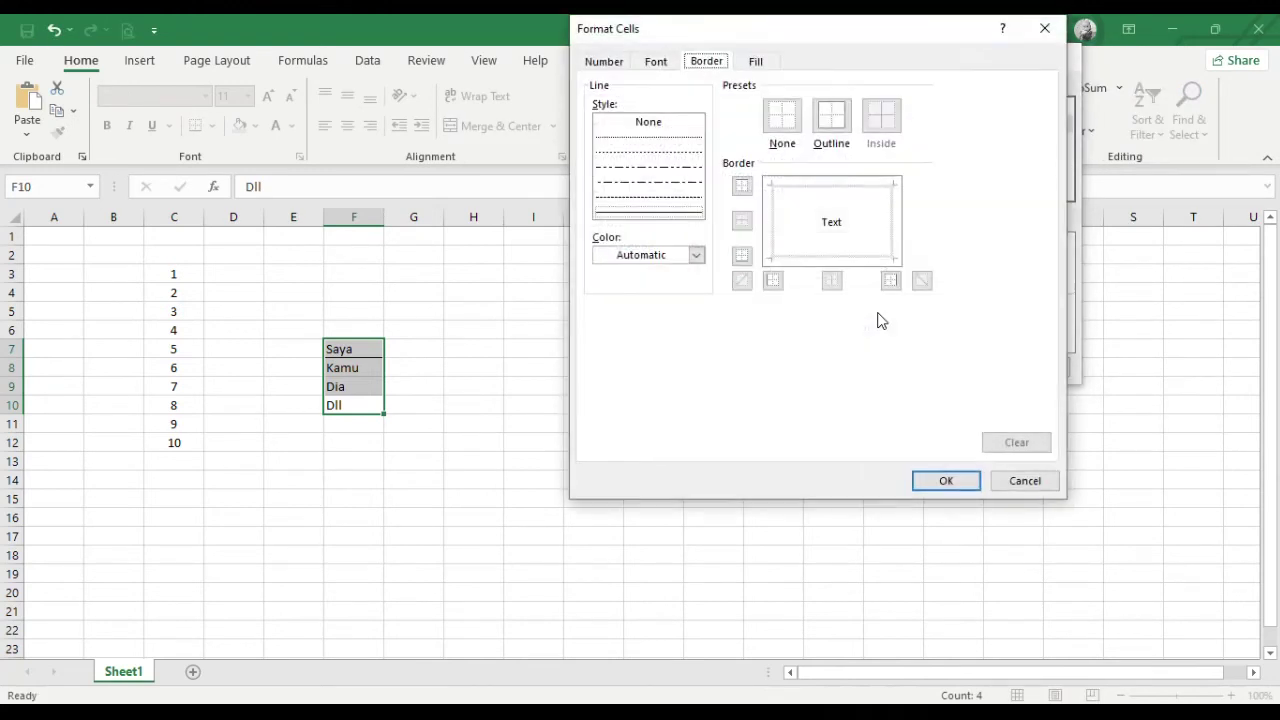
pyautogui.click(756, 64)
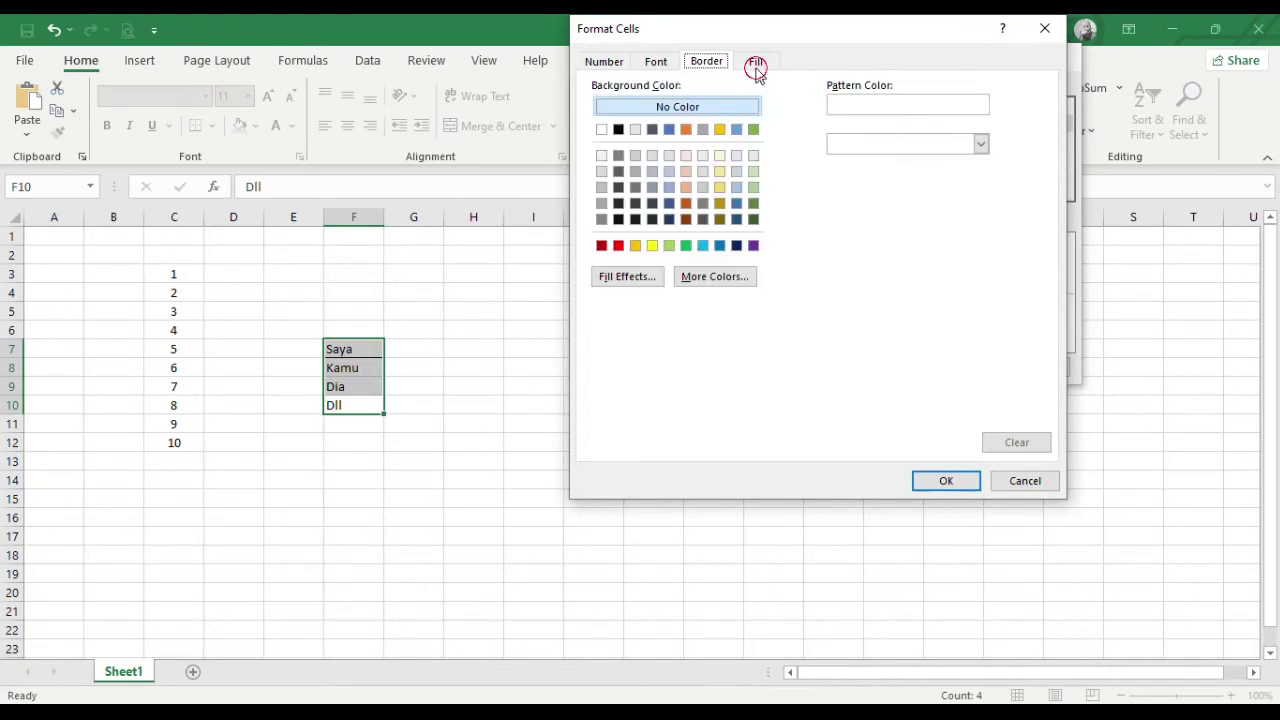
pyautogui.click(669, 247)
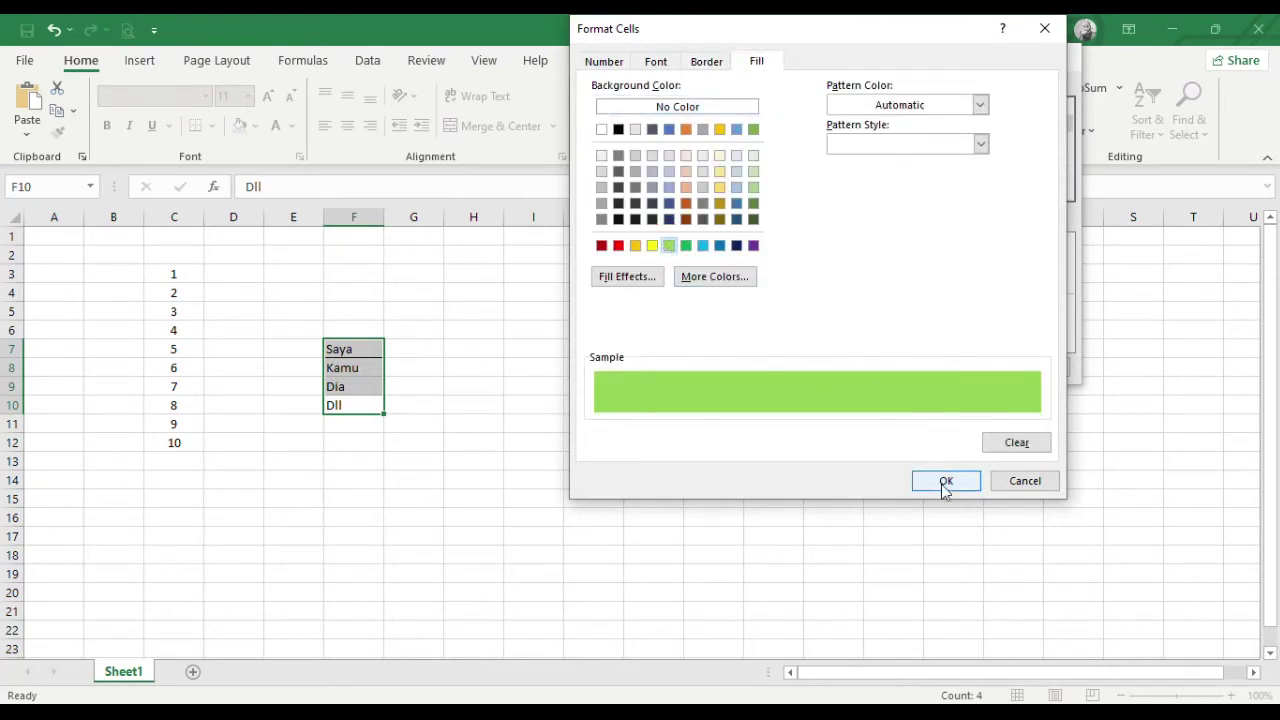
pyautogui.click(944, 482)
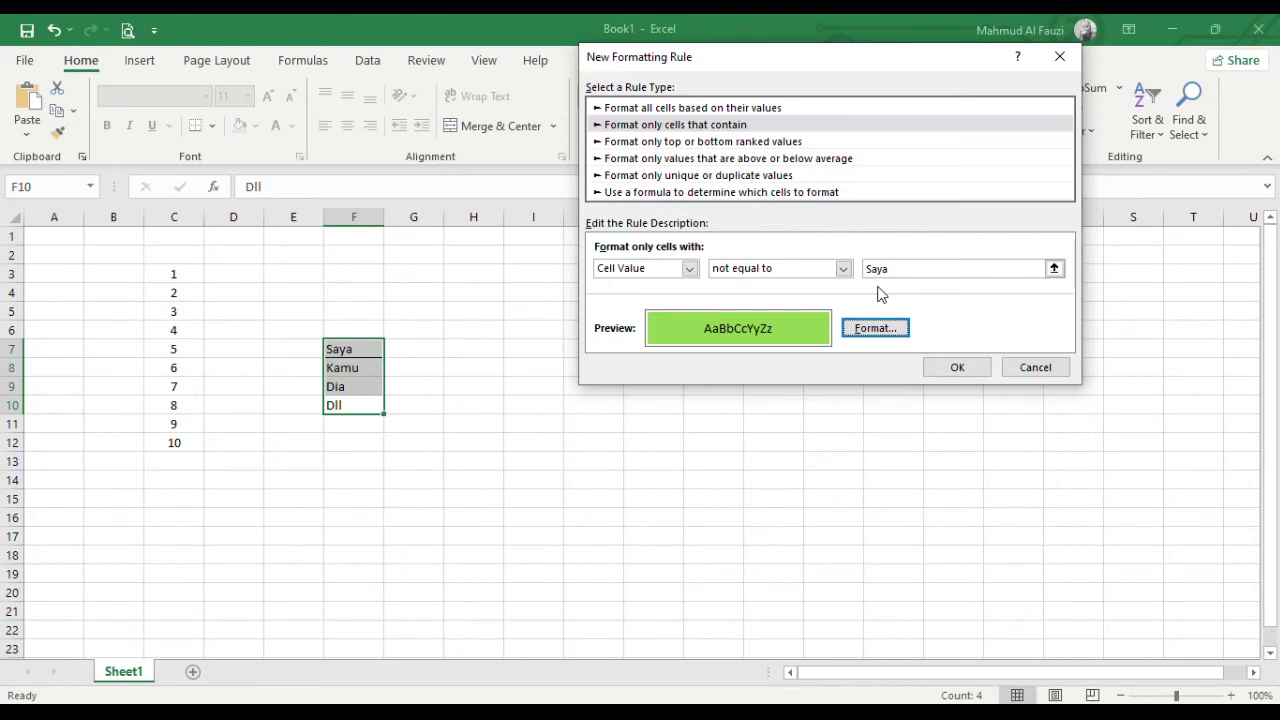
pyautogui.click(957, 367)
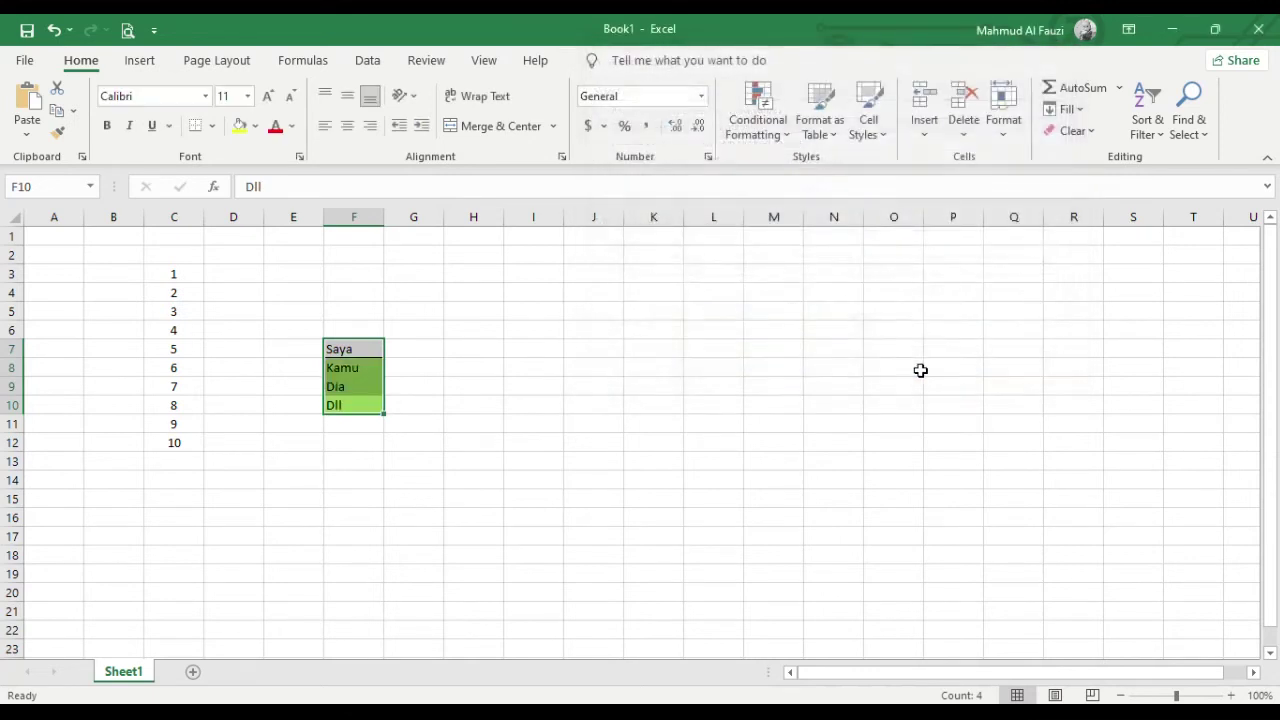
pyautogui.click(473, 443)
pyautogui.moveTo(360, 368); pyautogui.dragTo(367, 410)
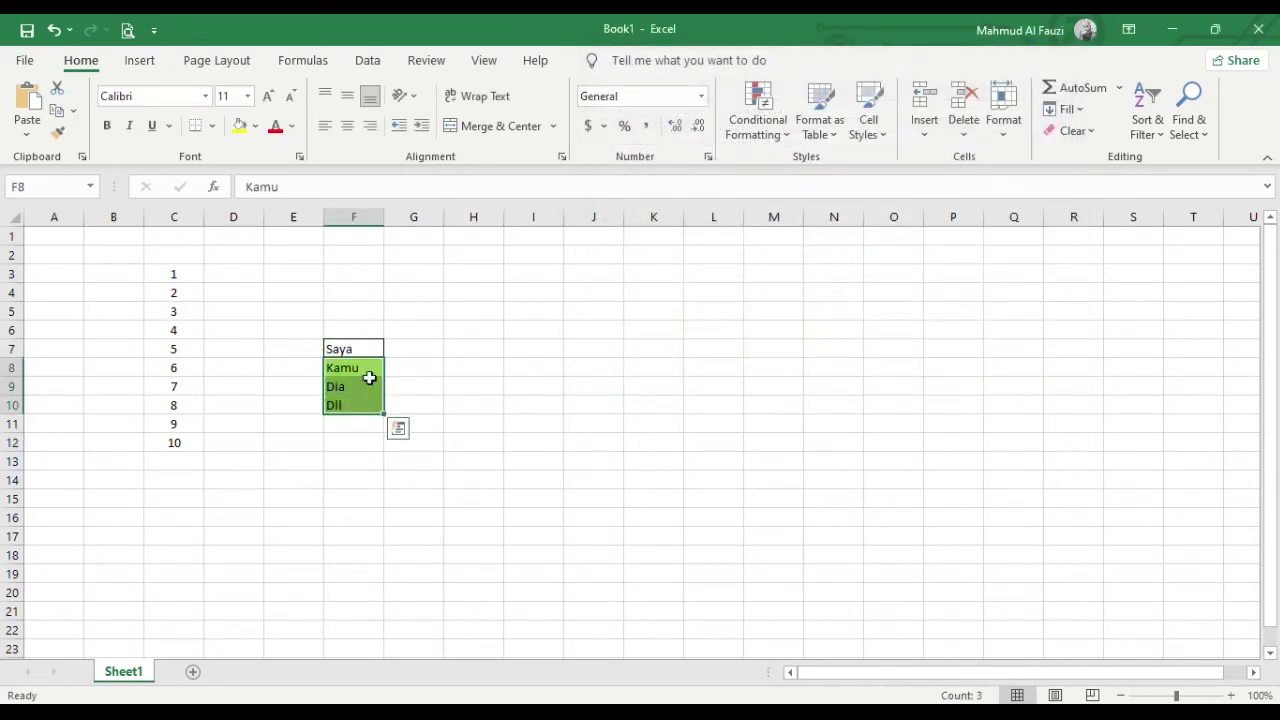
# Select column F and delete it, clearing the Saya, Kamu, Dia, Dll list
pyautogui.moveTo(361, 406)
pyautogui.mouseDown()
pyautogui.moveTo(355, 371)
pyautogui.moveTo(366, 406)
pyautogui.mouseUp()
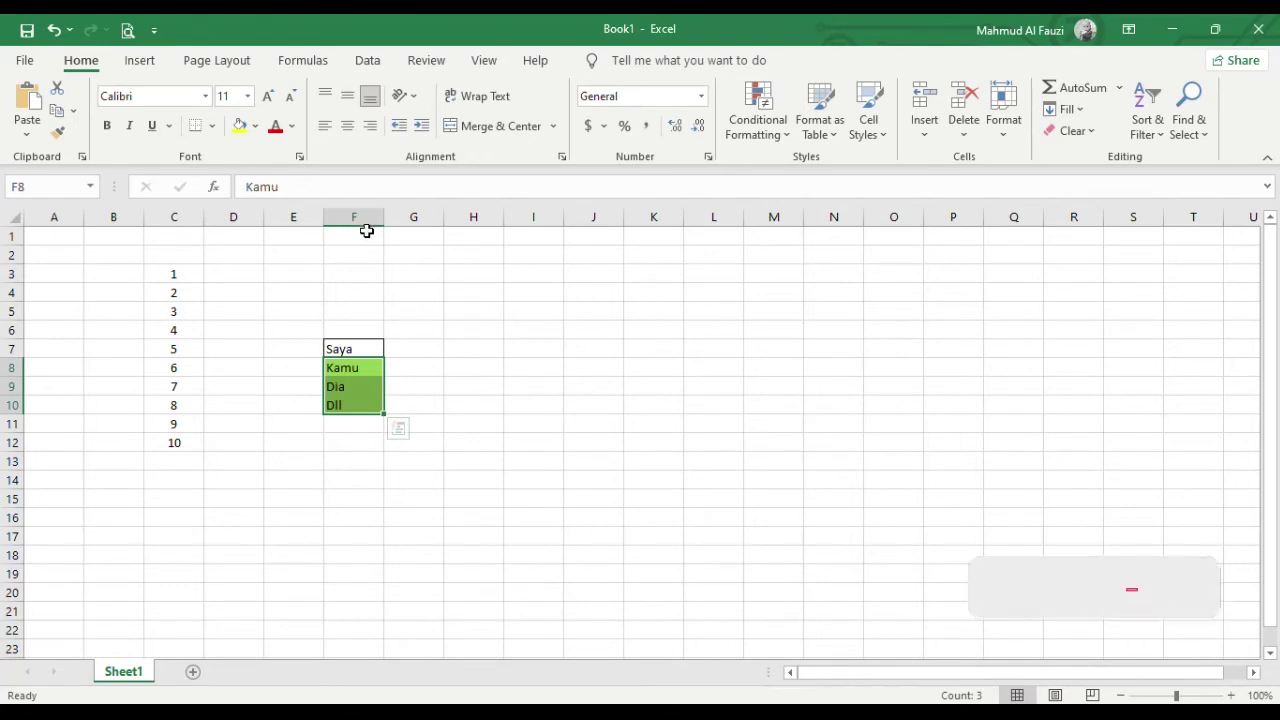
pyautogui.click(358, 231)
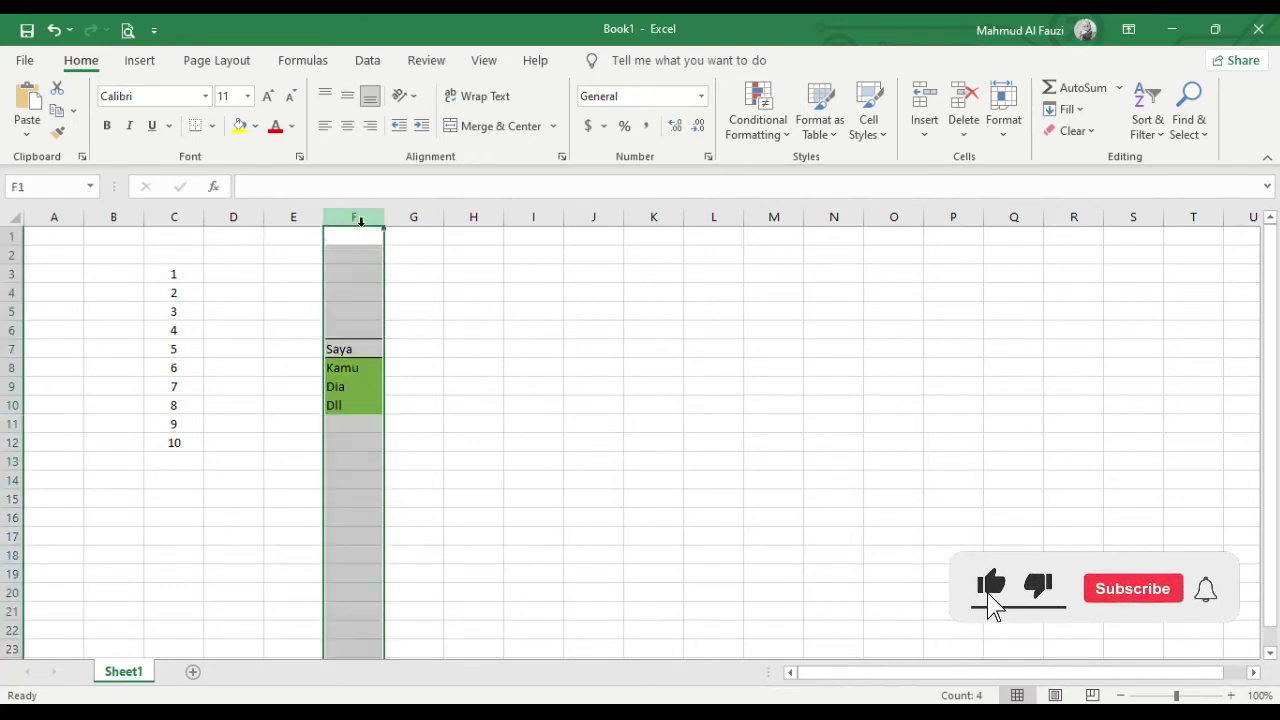
pyautogui.rightClick(360, 218)
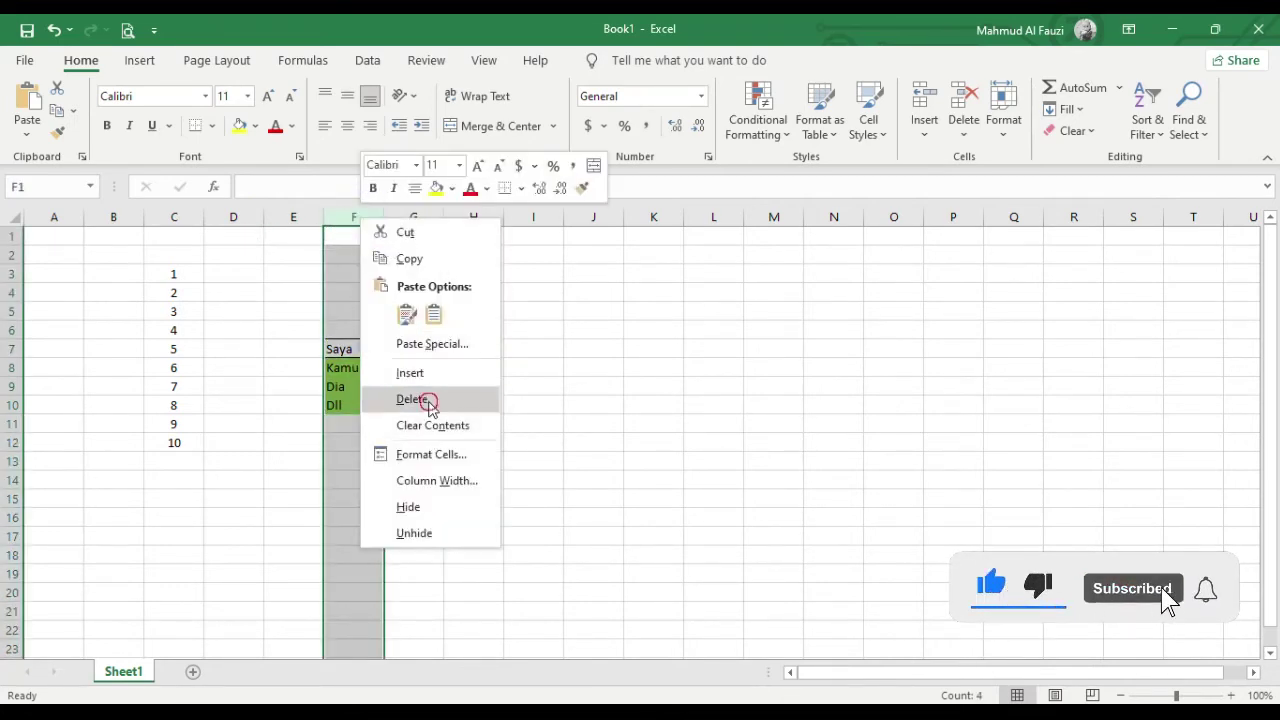
pyautogui.click(412, 399)
pyautogui.click(414, 420)
pyautogui.click(378, 392)
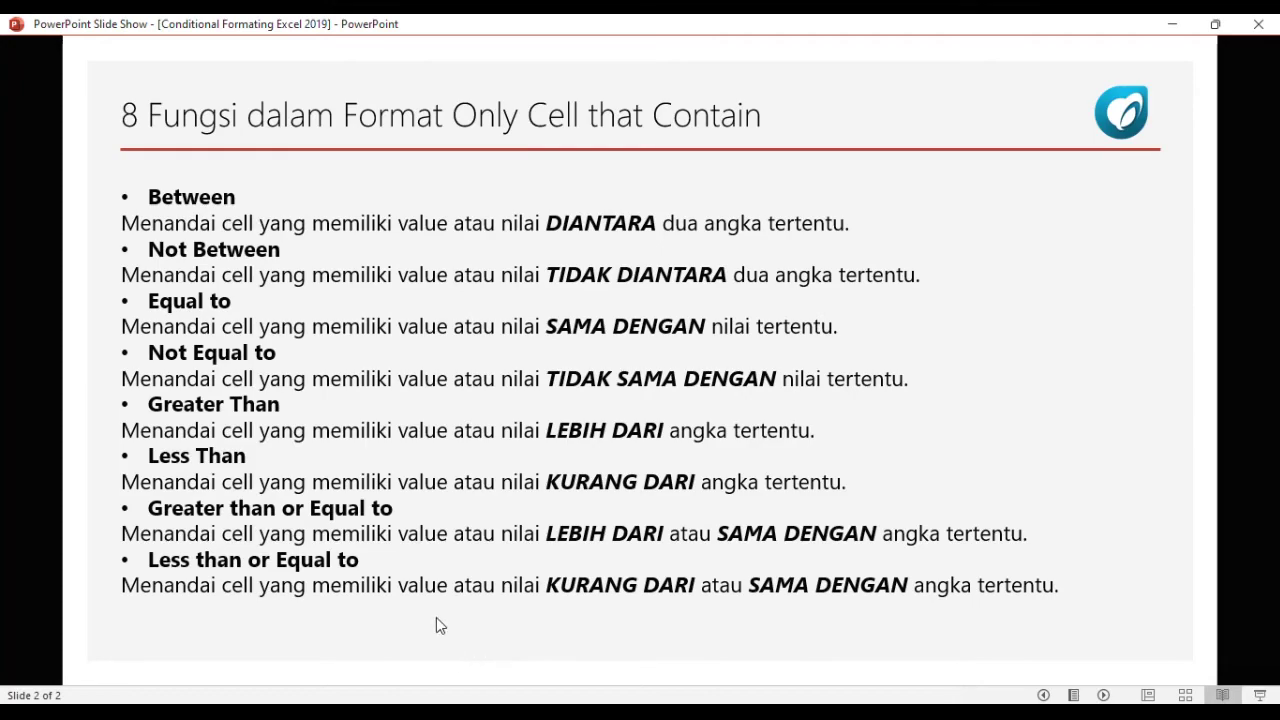
# Switch back to Excel and select the numbers 1–10 in C3:C12
pyautogui.click(400, 665)
pyautogui.click(227, 350)
pyautogui.moveTo(178, 274); pyautogui.dragTo(178, 443)
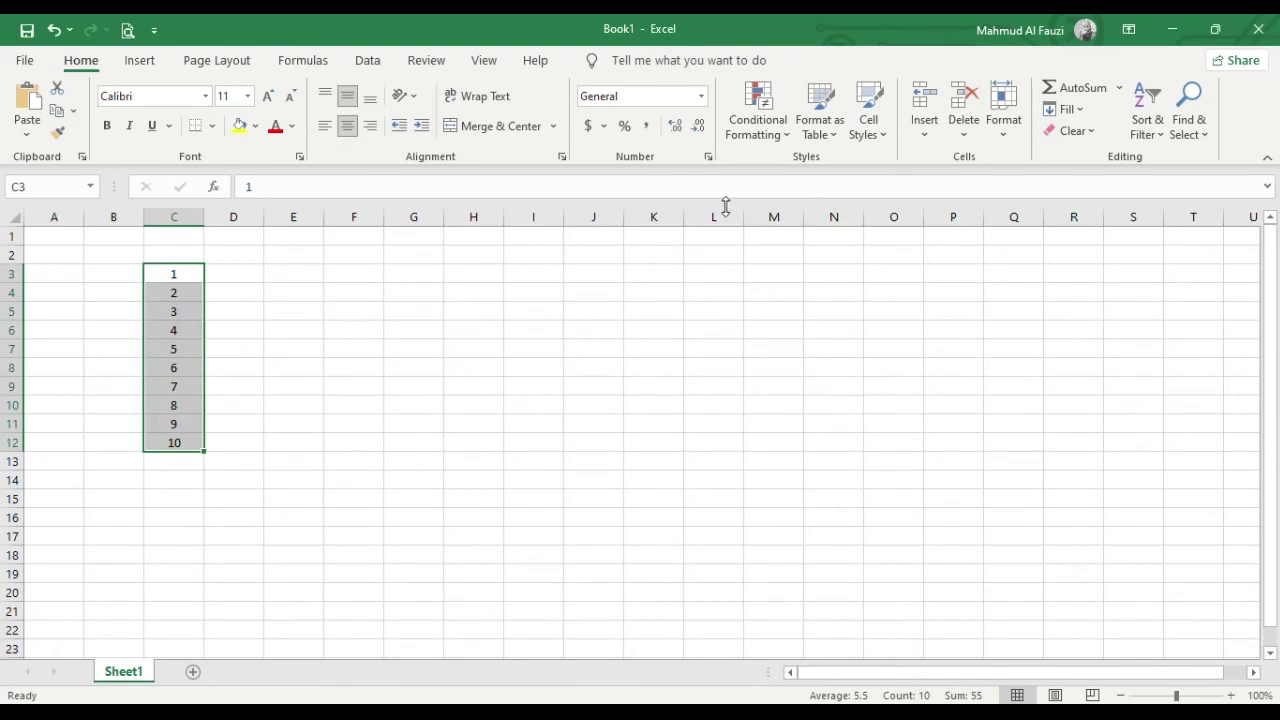
# Start a Cell Value greater than rule, checking the comparison slide along the way
pyautogui.click(772, 122)
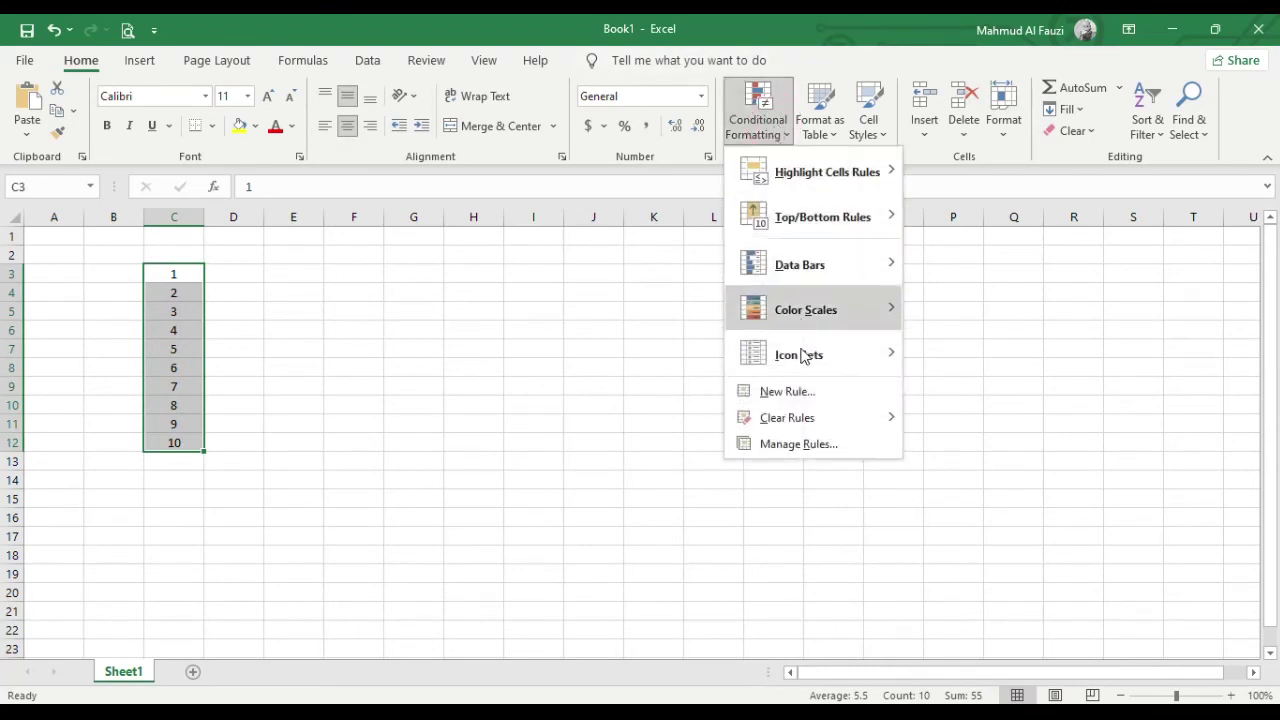
pyautogui.click(797, 392)
pyautogui.click(681, 106)
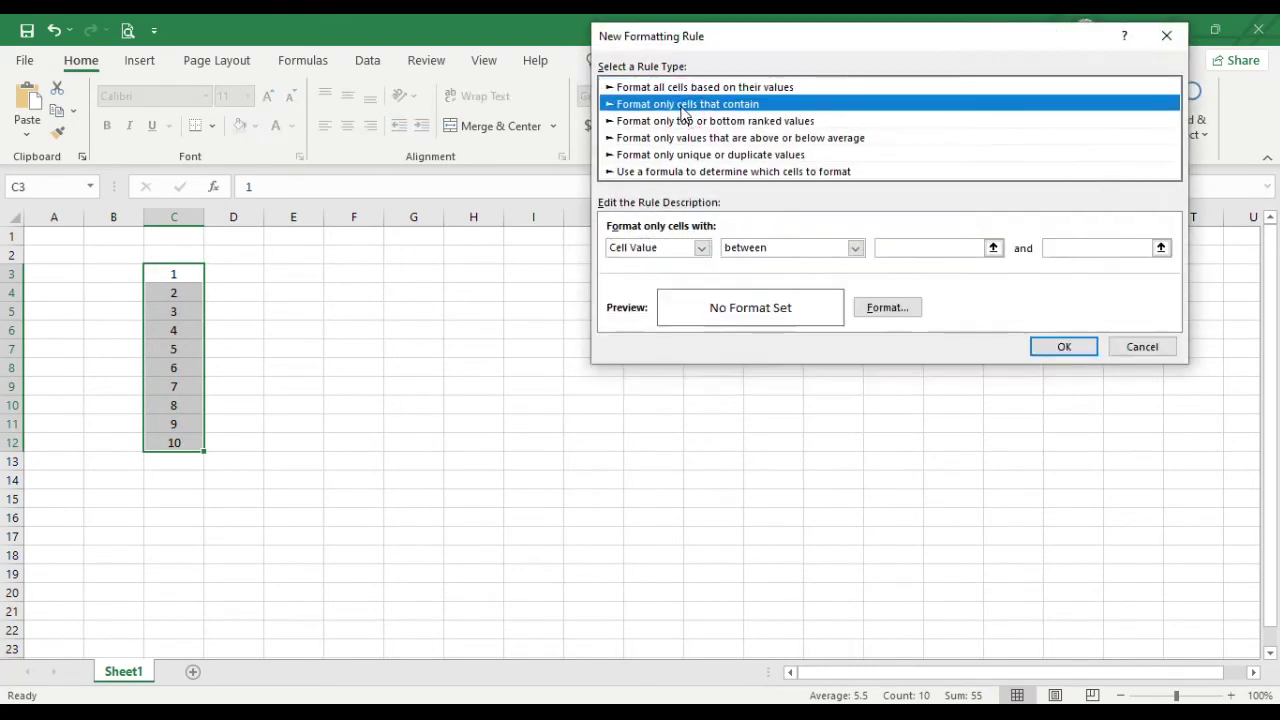
pyautogui.click(753, 250)
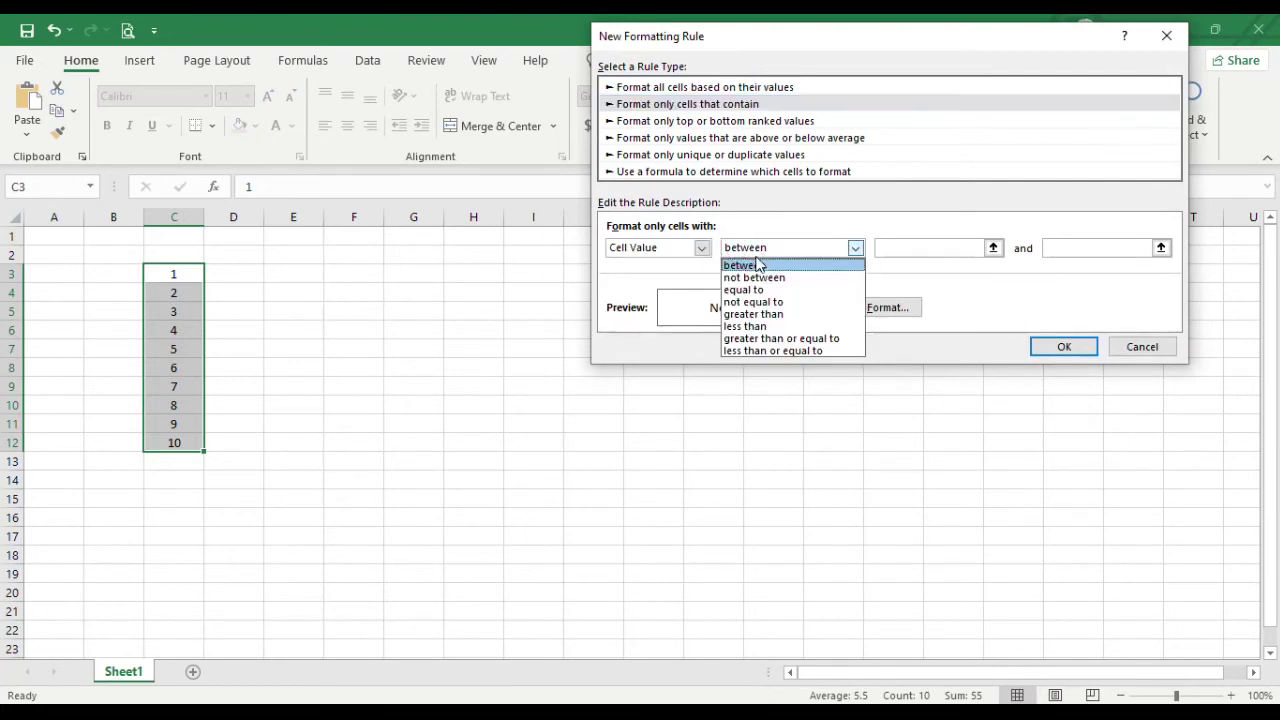
pyautogui.click(770, 318)
pyautogui.click(971, 248)
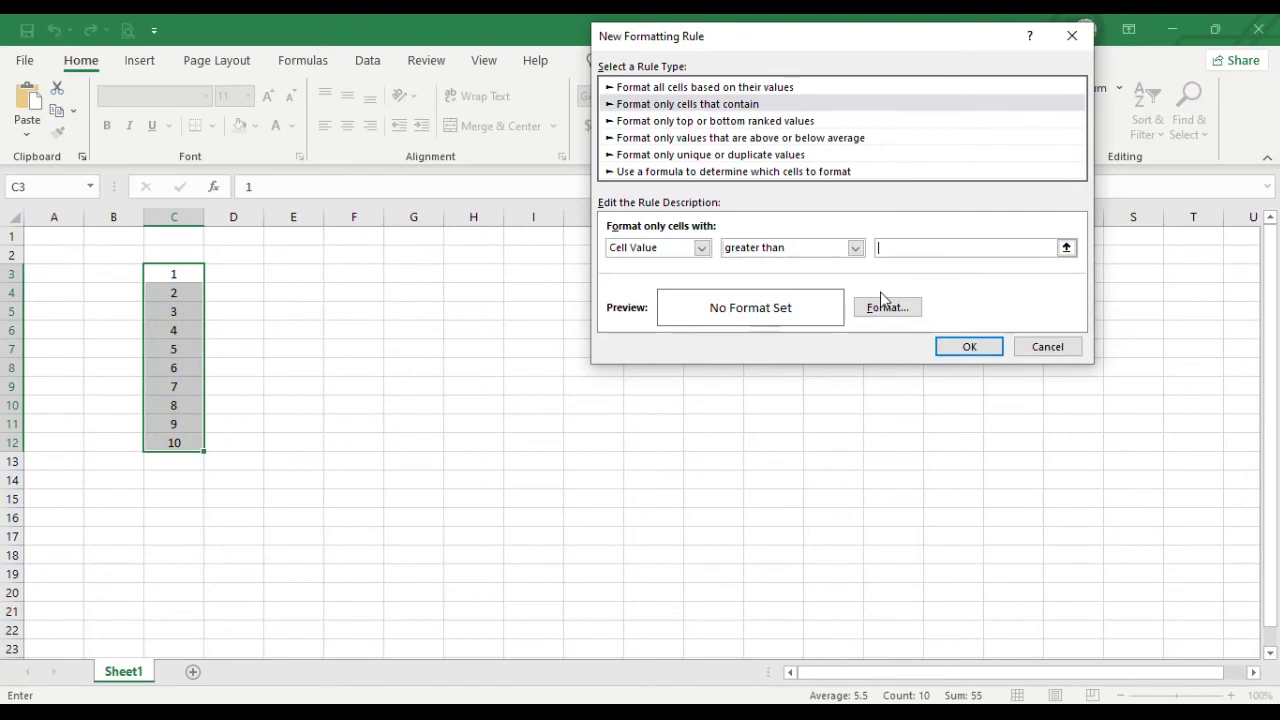
pyautogui.click(545, 700)
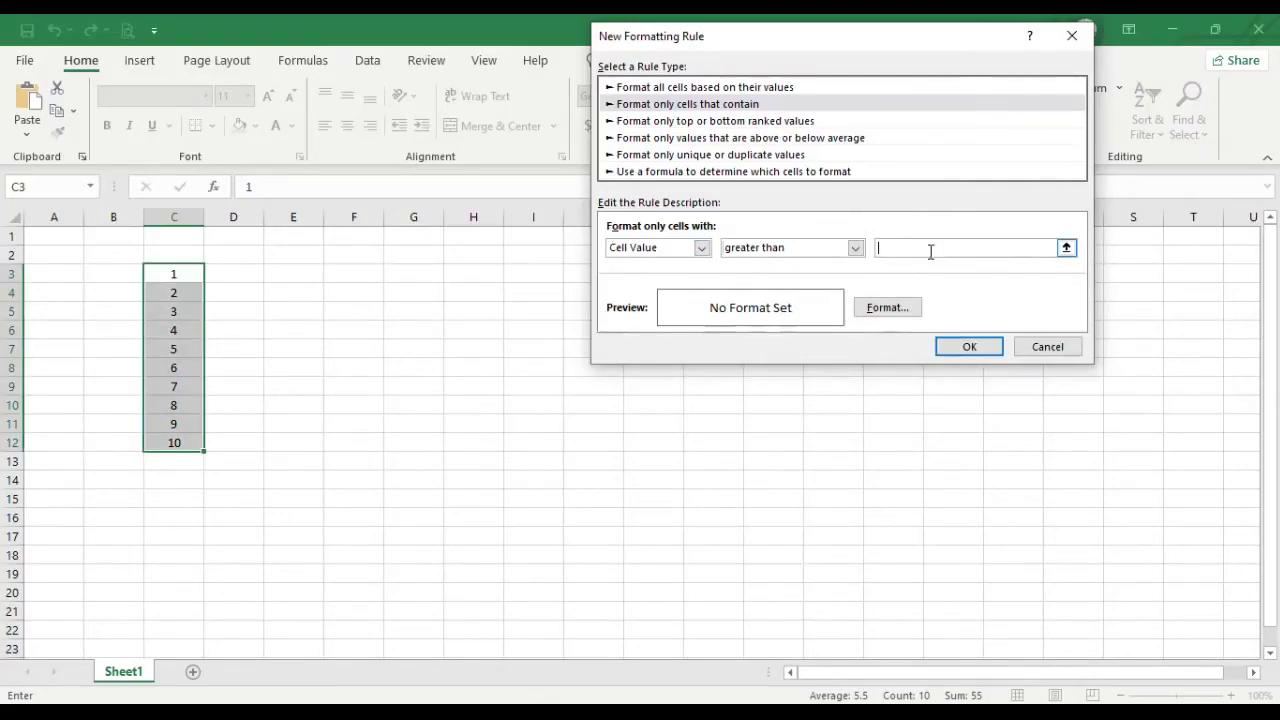
pyautogui.click(930, 250)
# Fill cells greater than 5 gold, apply the rule, and select the shaded 6 to 10
pyautogui.click(887, 307)
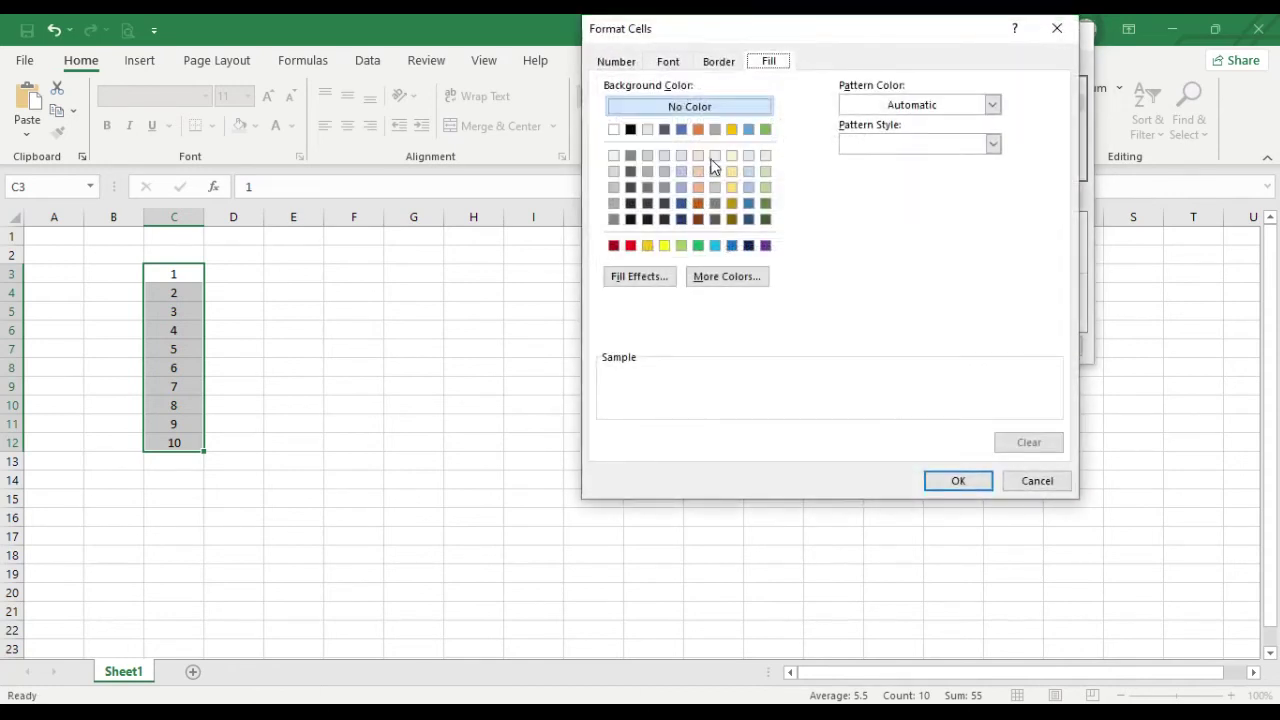
pyautogui.click(731, 129)
pyautogui.click(955, 482)
pyautogui.click(968, 346)
pyautogui.moveTo(175, 367); pyautogui.dragTo(183, 440)
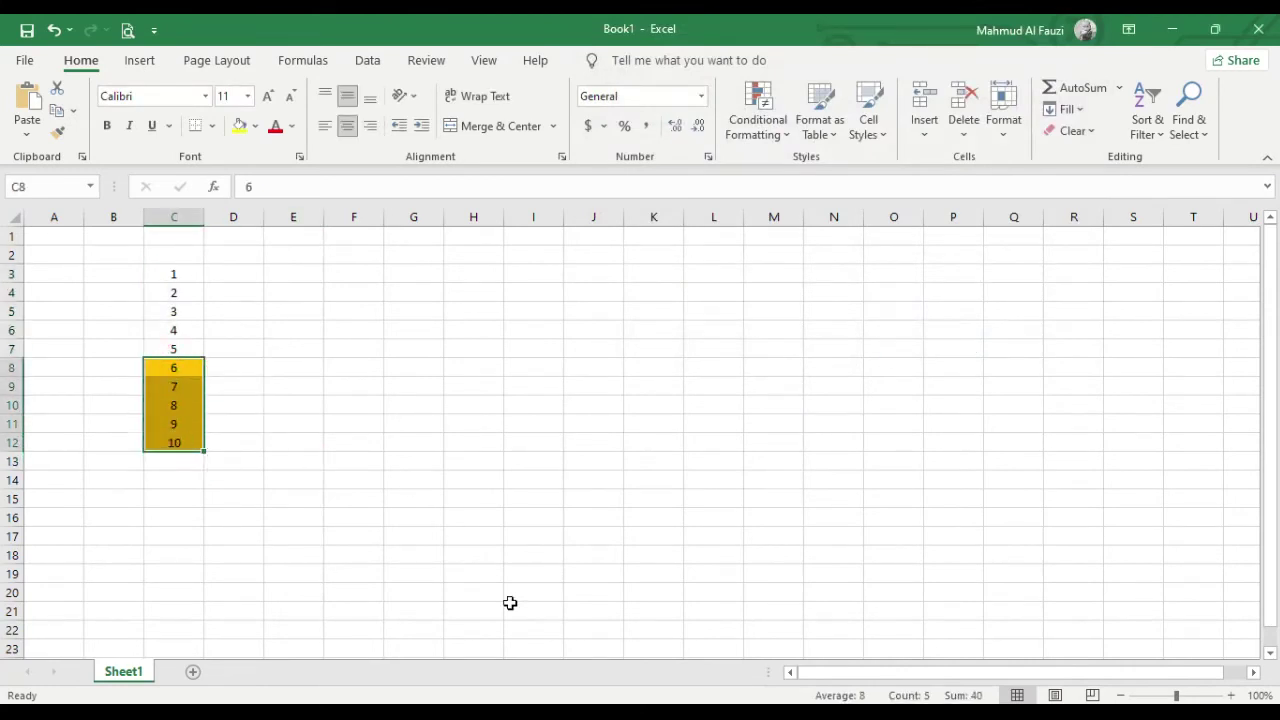
# Undo the gold shading and start a new cell-value rule for values less than 5
pyautogui.hotkey('ctrl', 'z')
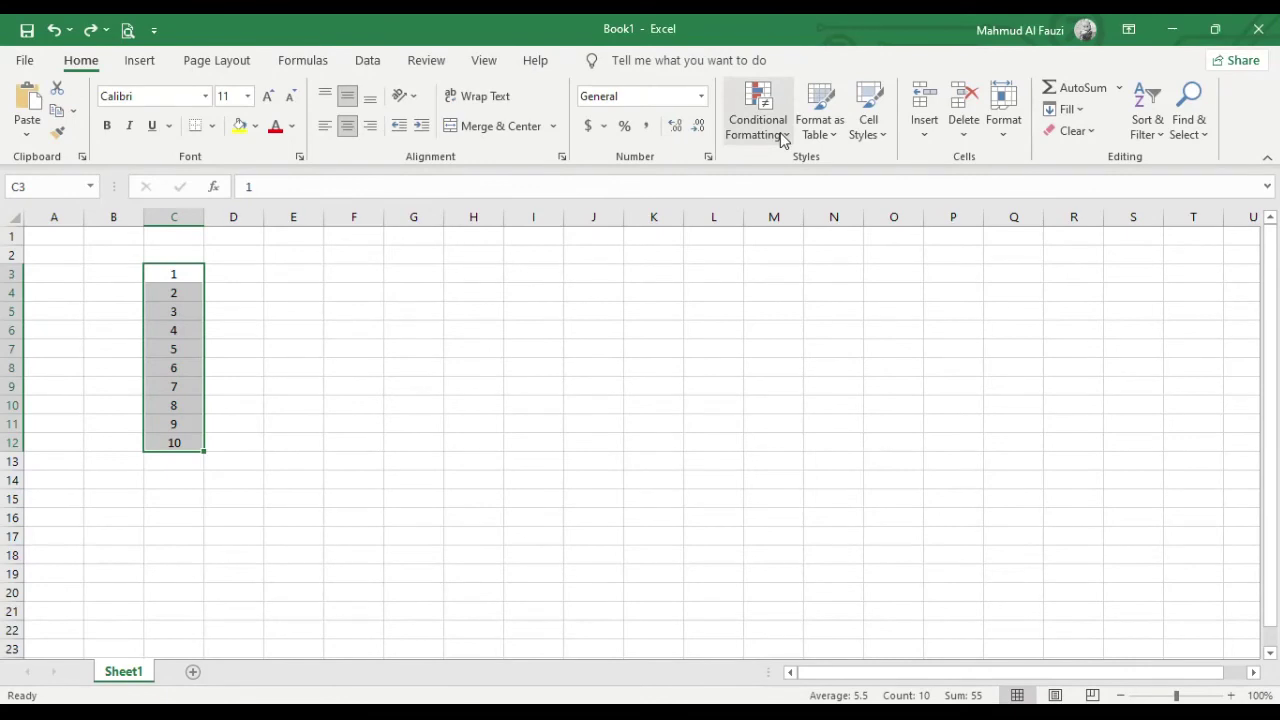
pyautogui.click(783, 136)
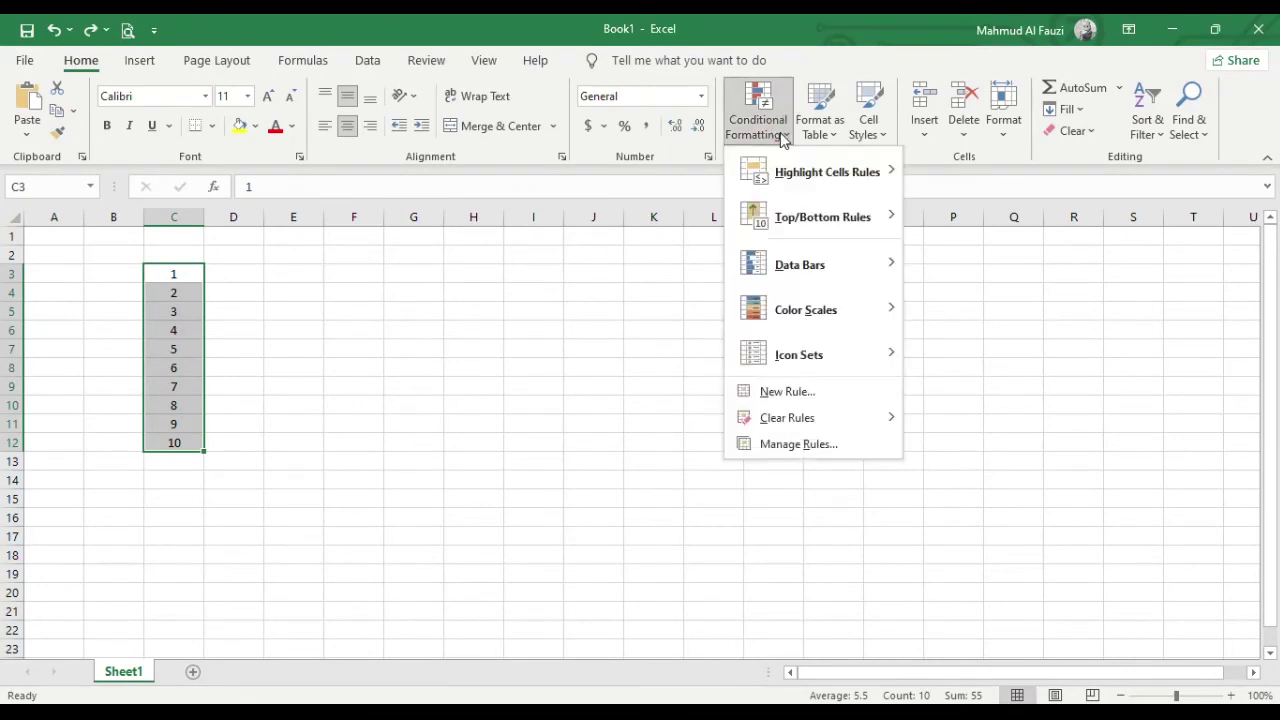
pyautogui.click(813, 392)
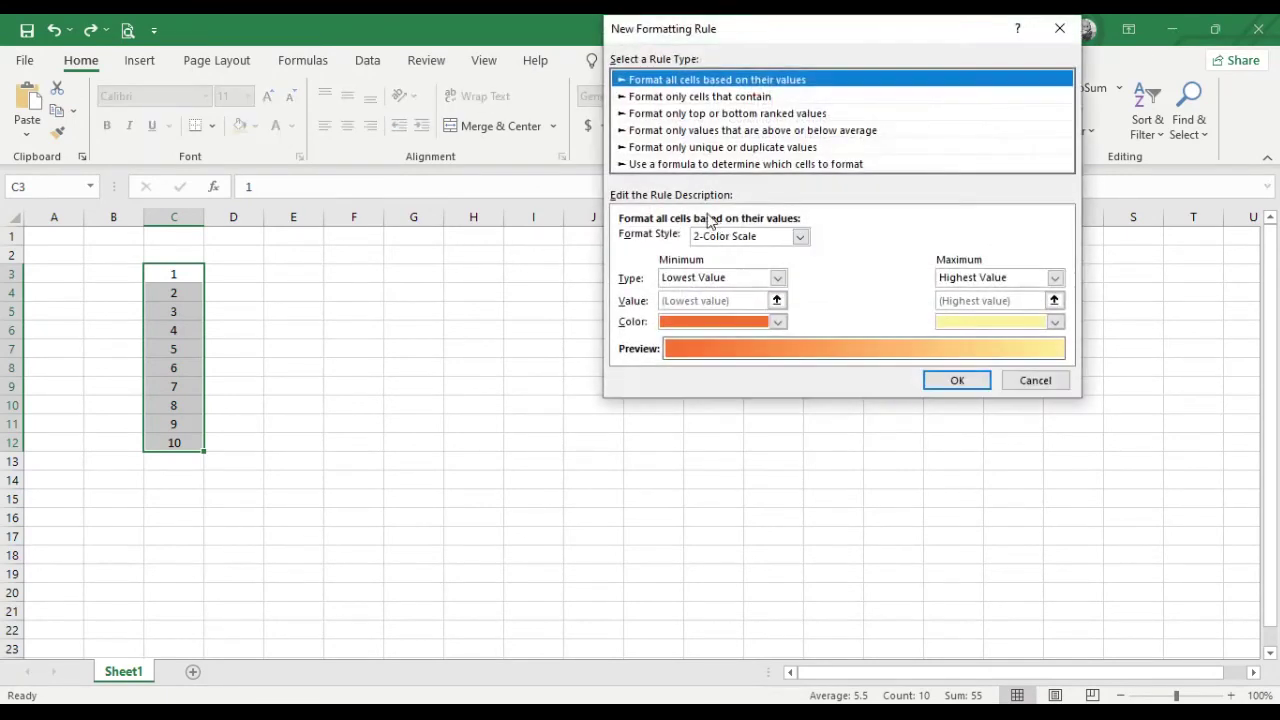
pyautogui.click(688, 97)
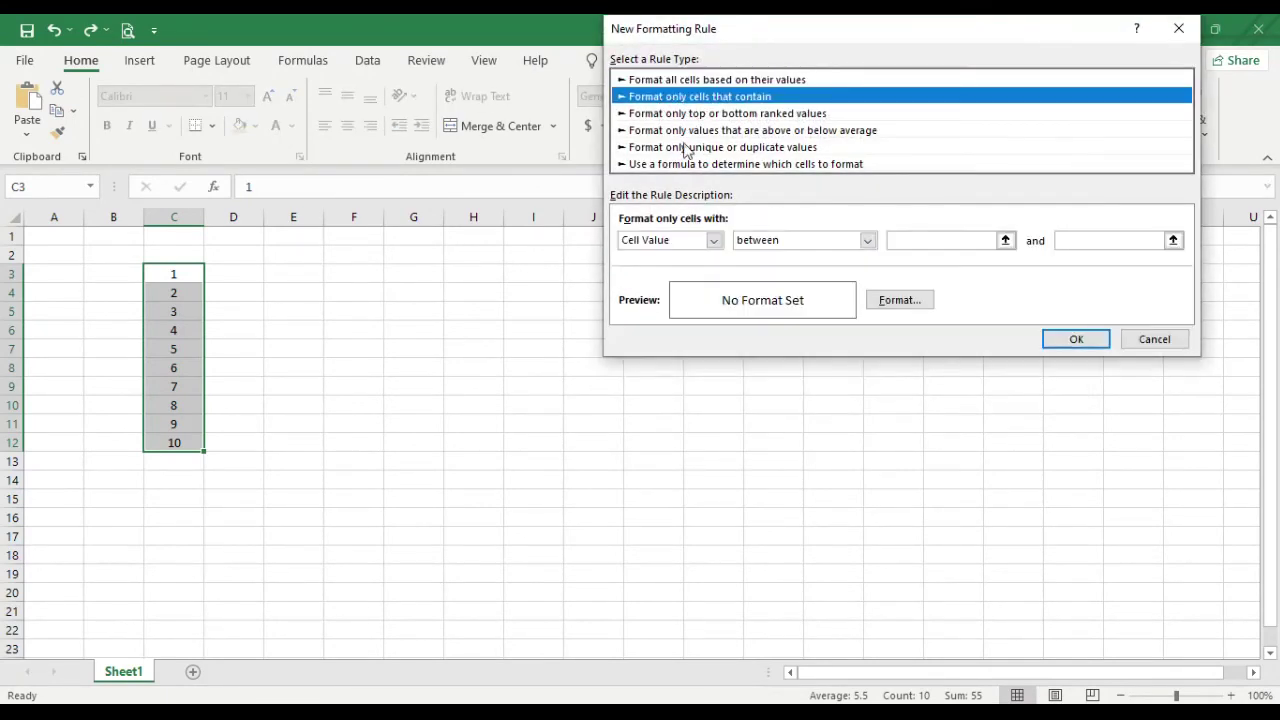
pyautogui.click(798, 248)
pyautogui.click(780, 317)
pyautogui.click(957, 240)
pyautogui.write('5')
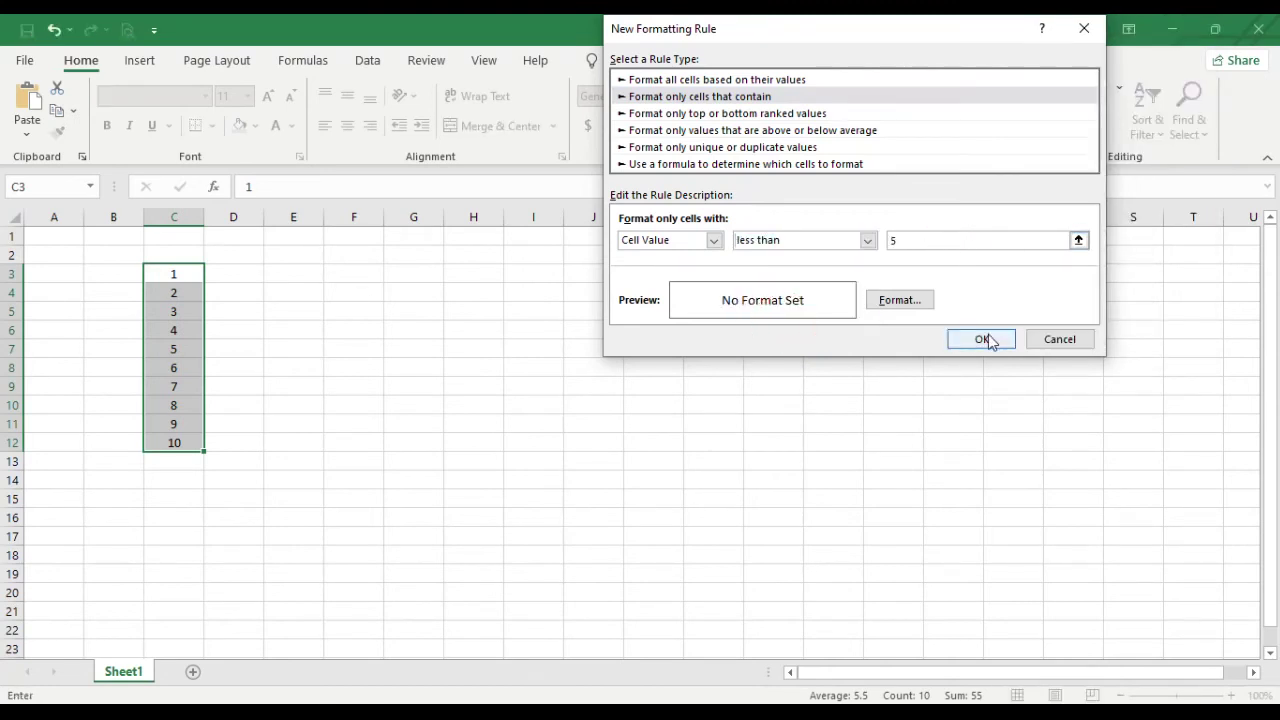
# Give the less-than-5 rule a yellow fill, apply it, and check cell C3
pyautogui.click(900, 303)
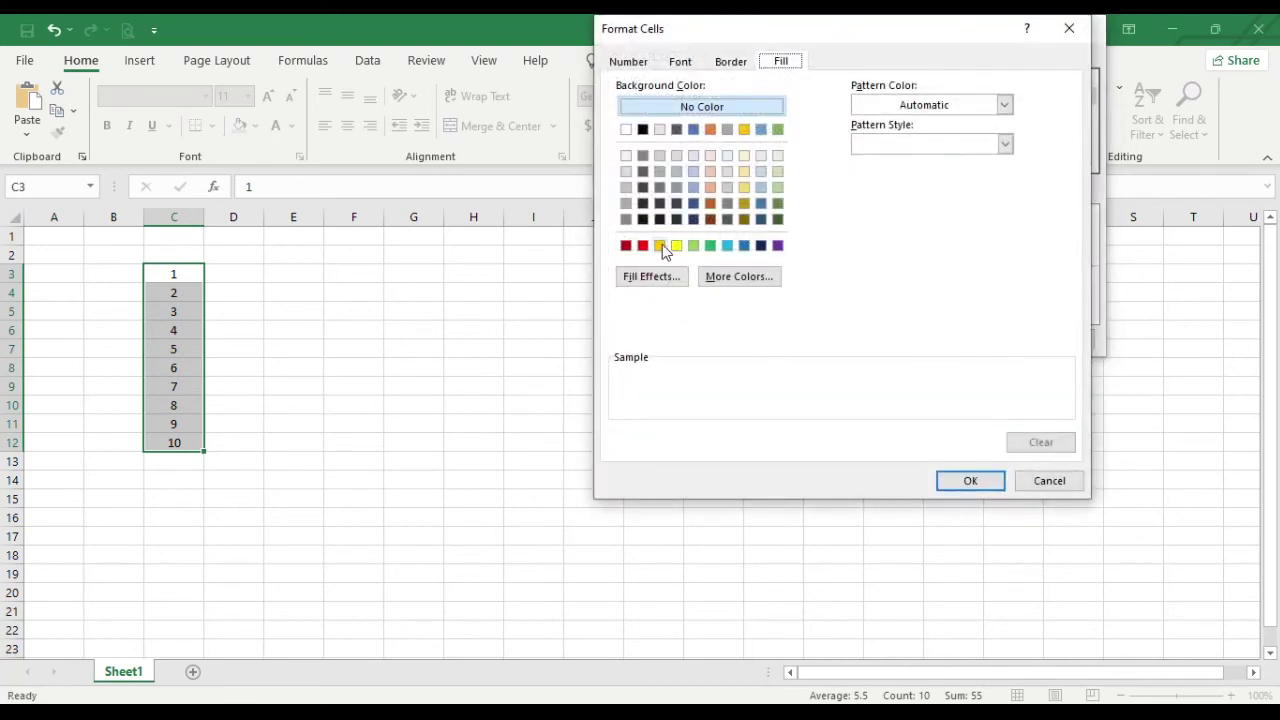
pyautogui.click(676, 246)
pyautogui.click(966, 478)
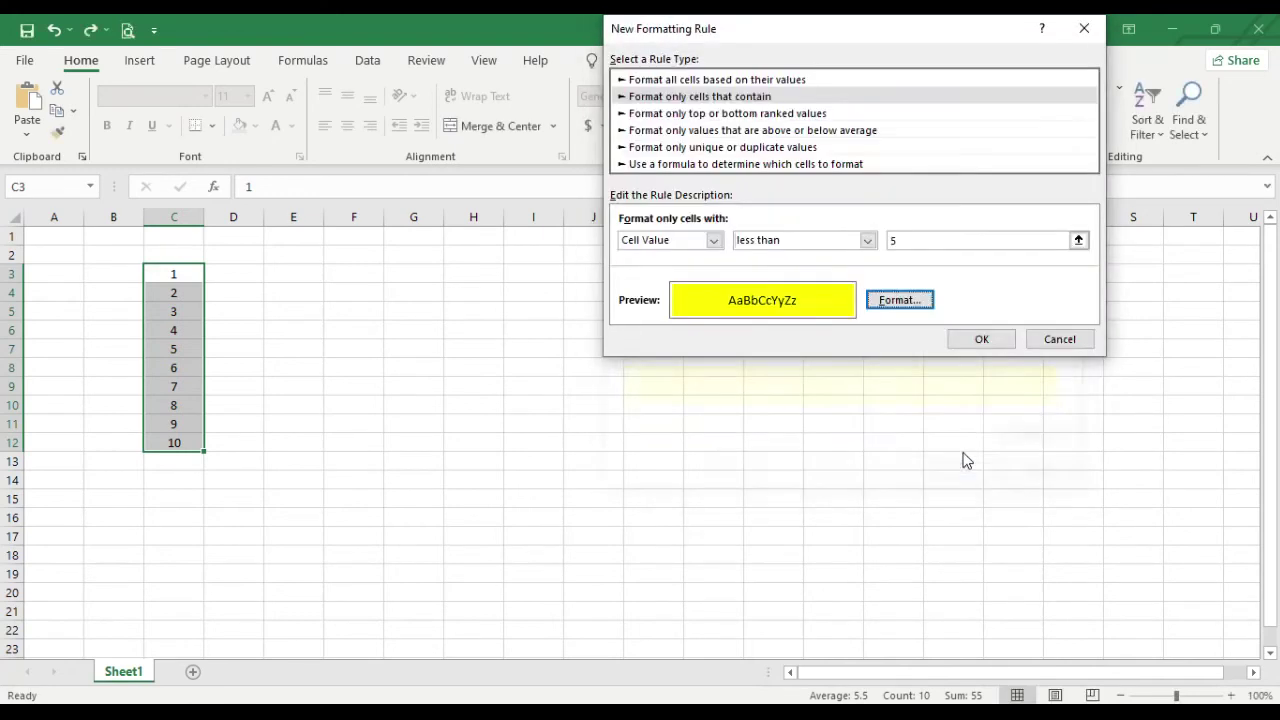
pyautogui.click(981, 341)
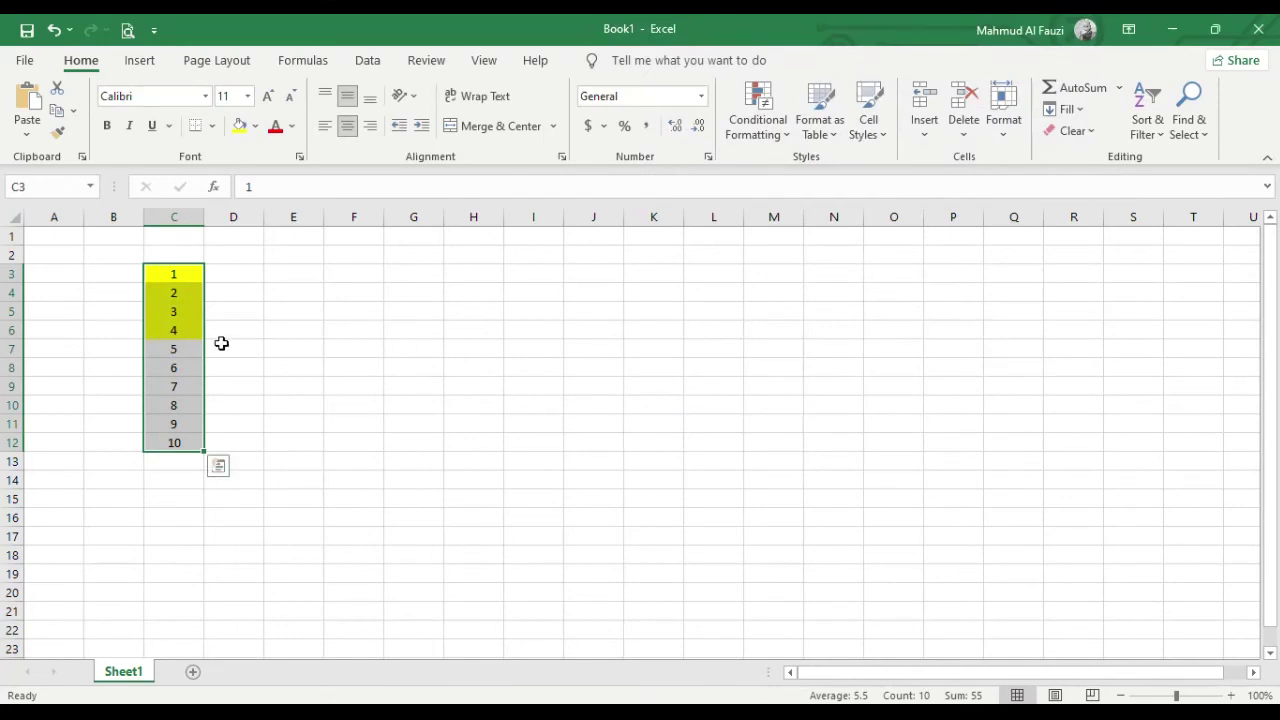
pyautogui.click(188, 349)
pyautogui.click(357, 323)
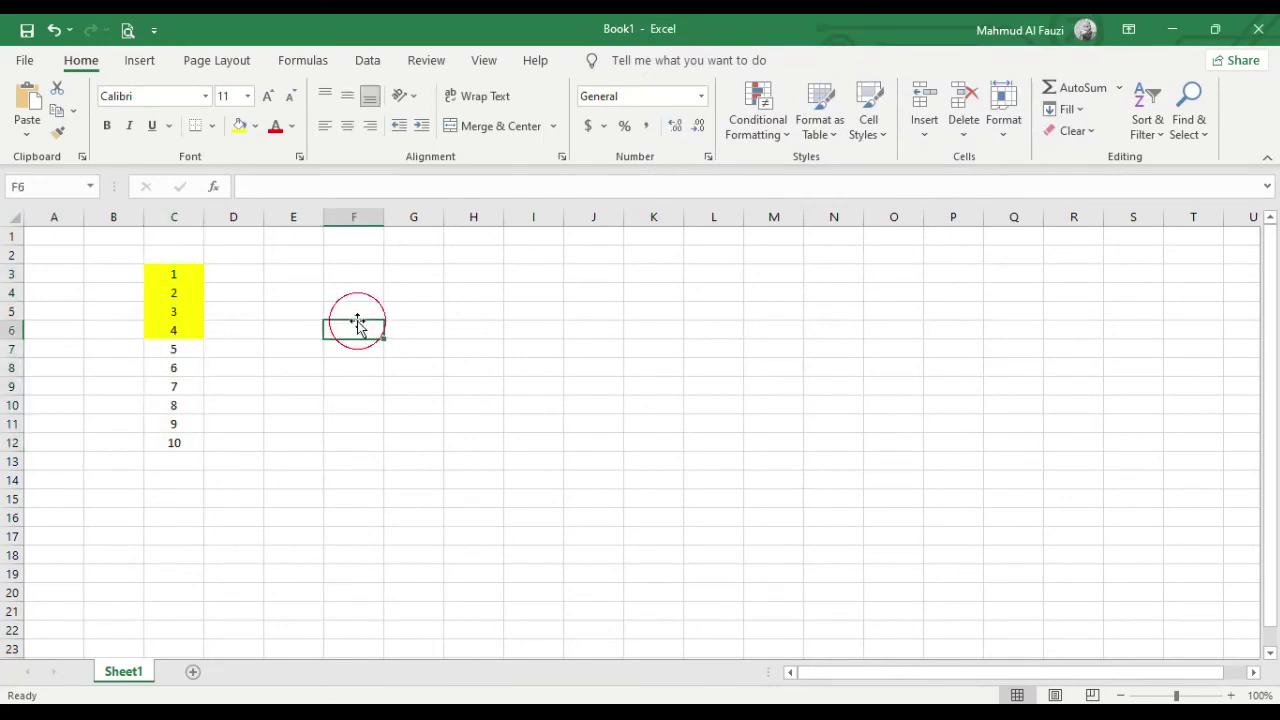
pyautogui.click(189, 274)
pyautogui.click(193, 406)
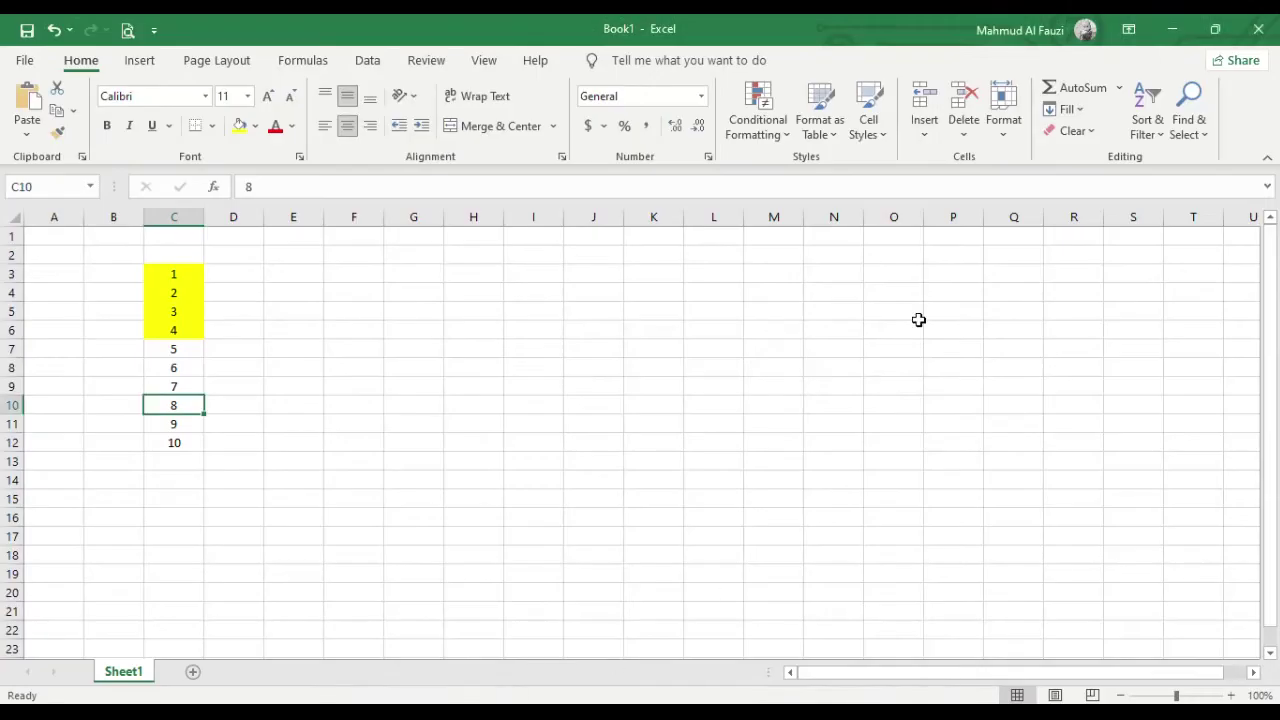
pyautogui.click(303, 292)
# Create a cell-value rule using greater than or equal to 5, after briefly trying greater than
pyautogui.hotkey('ctrl', 'z')
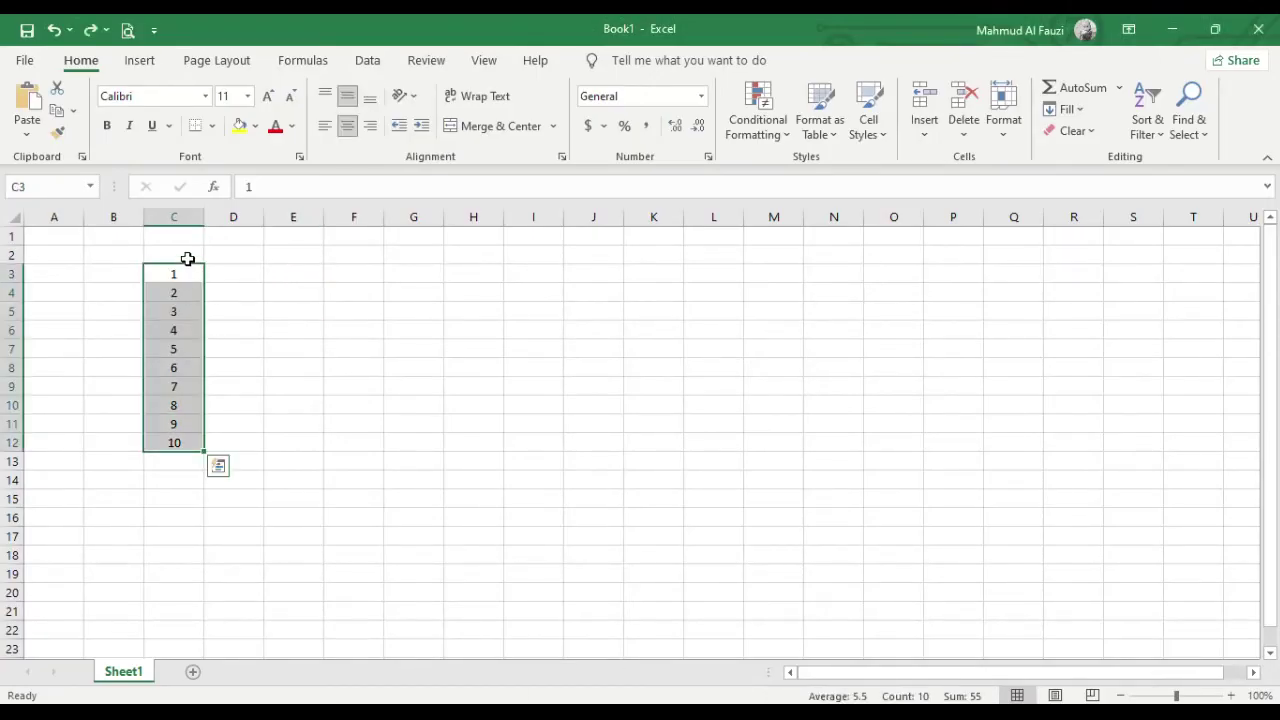
pyautogui.click(770, 135)
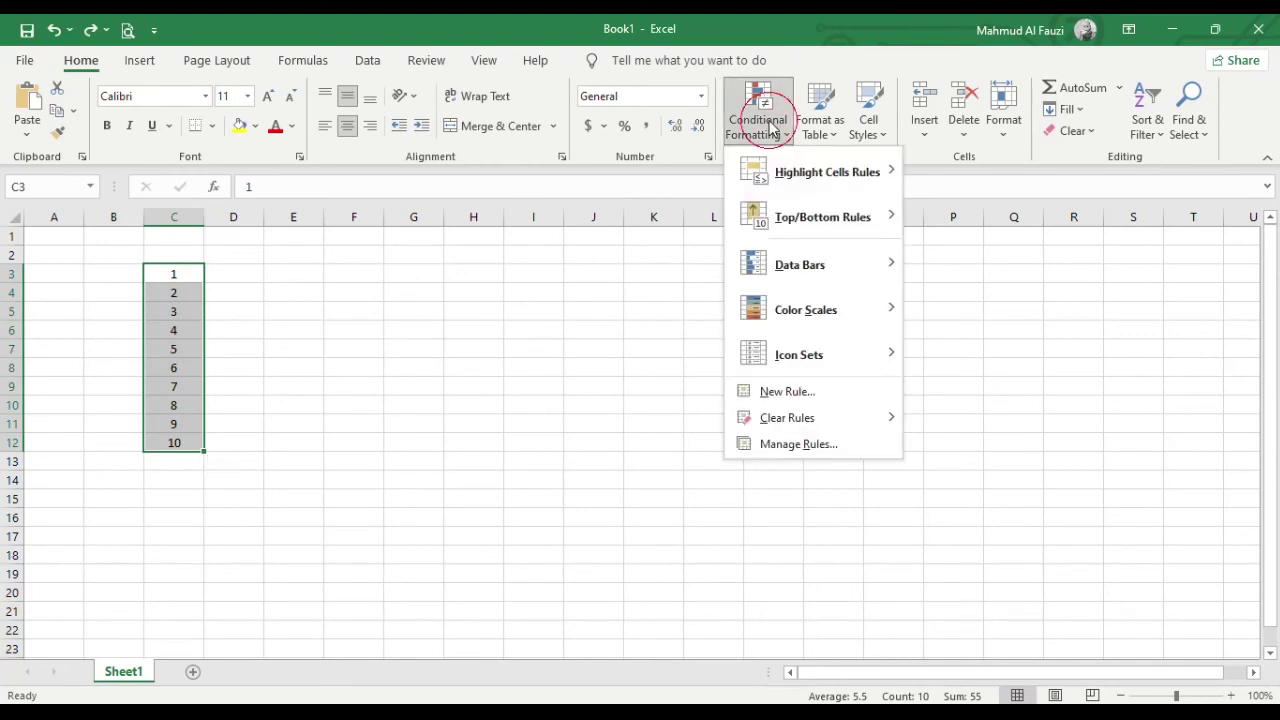
pyautogui.click(806, 395)
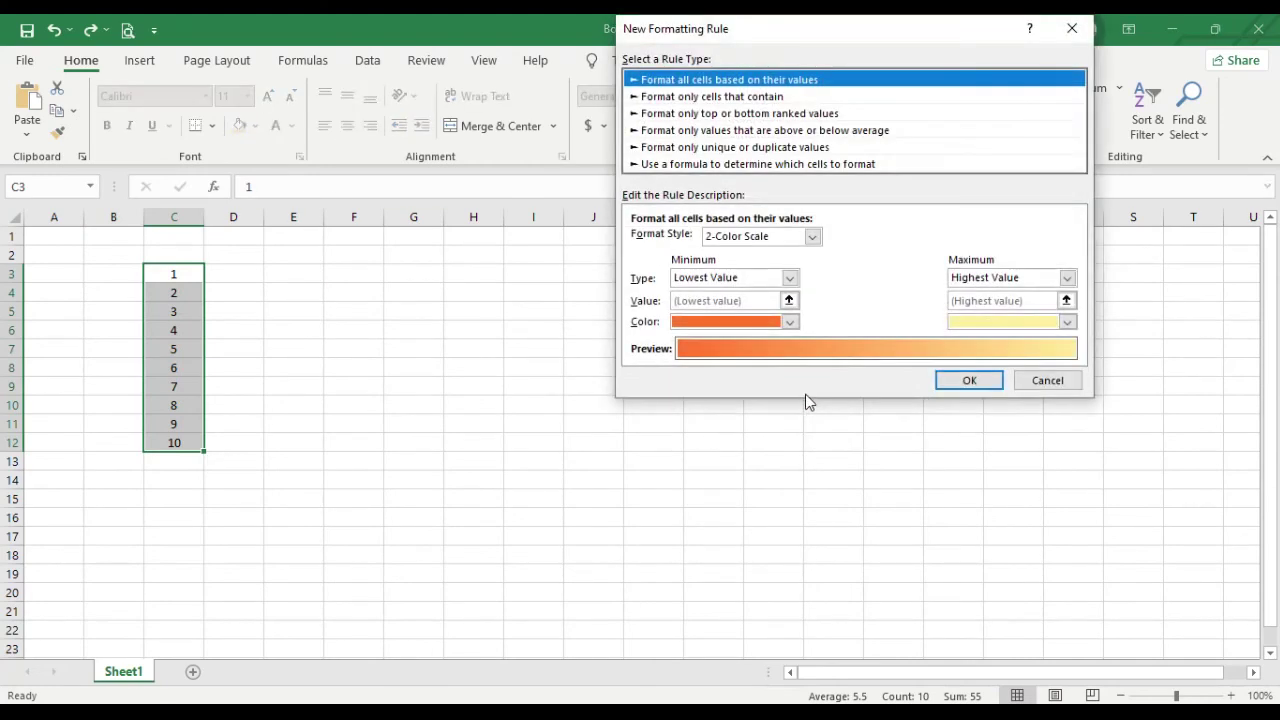
pyautogui.click(680, 97)
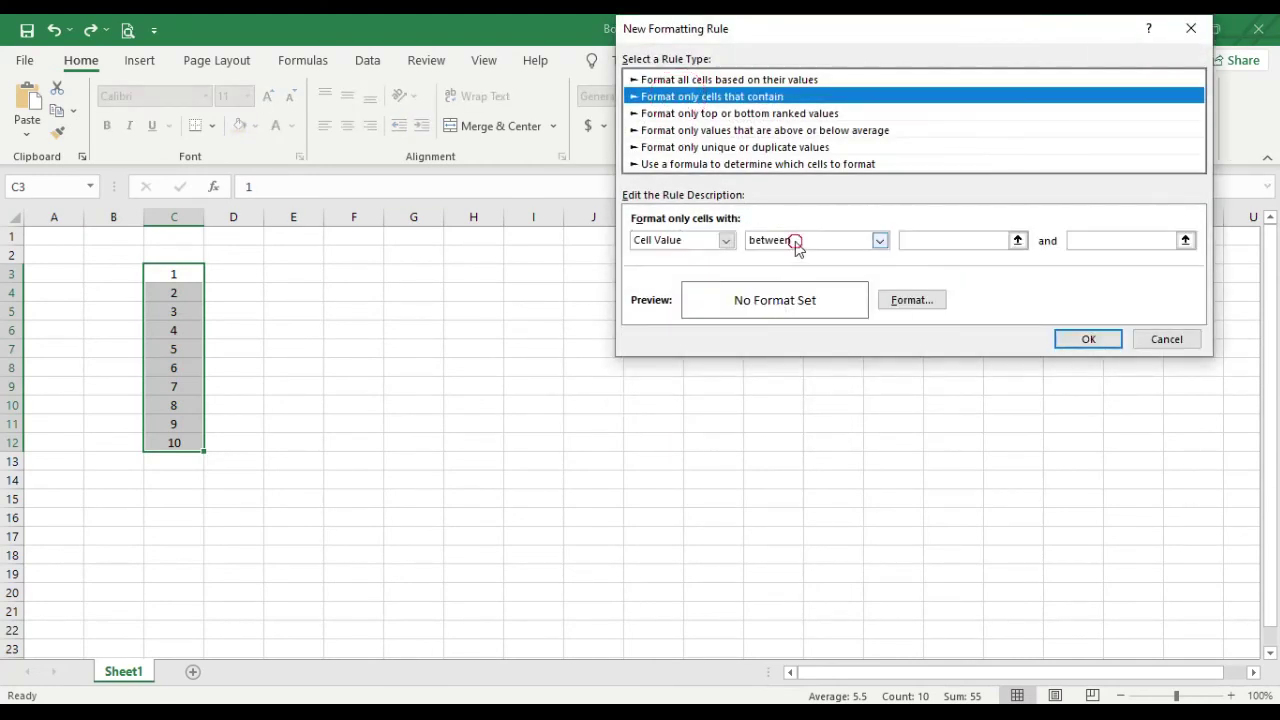
pyautogui.click(797, 242)
pyautogui.click(797, 331)
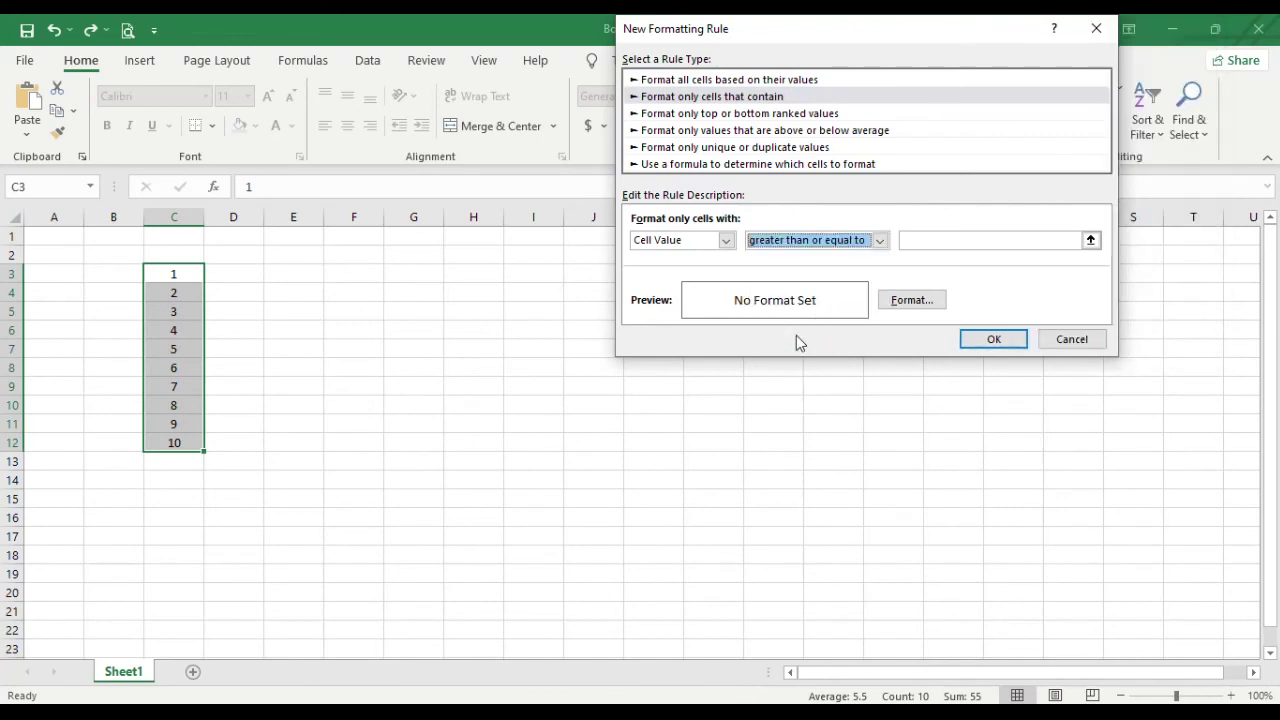
pyautogui.click(937, 241)
pyautogui.write('5')
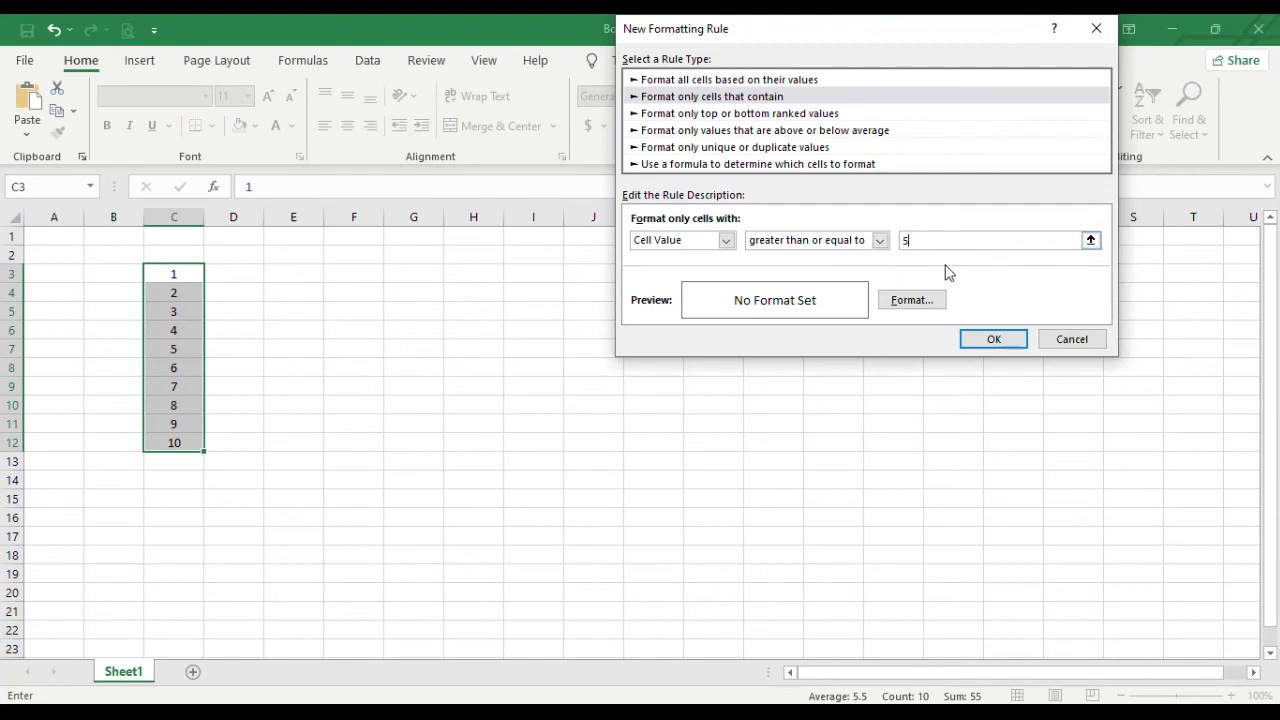
pyautogui.click(822, 242)
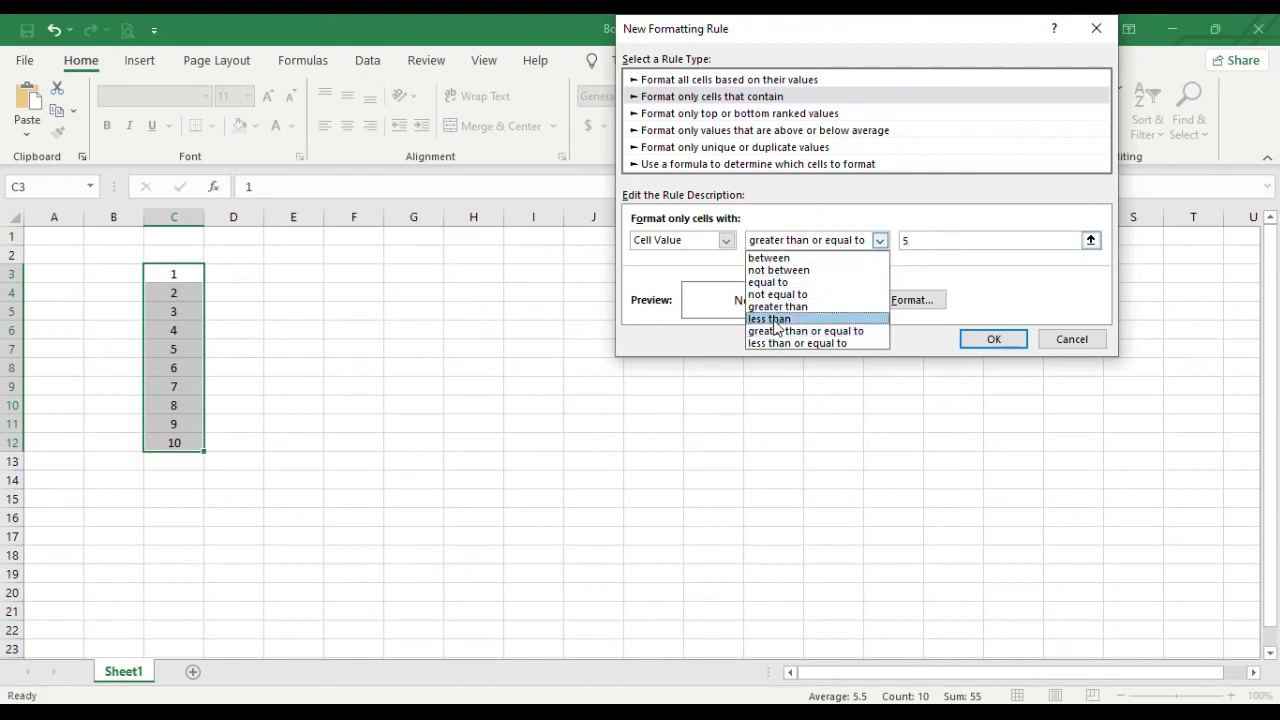
pyautogui.click(780, 308)
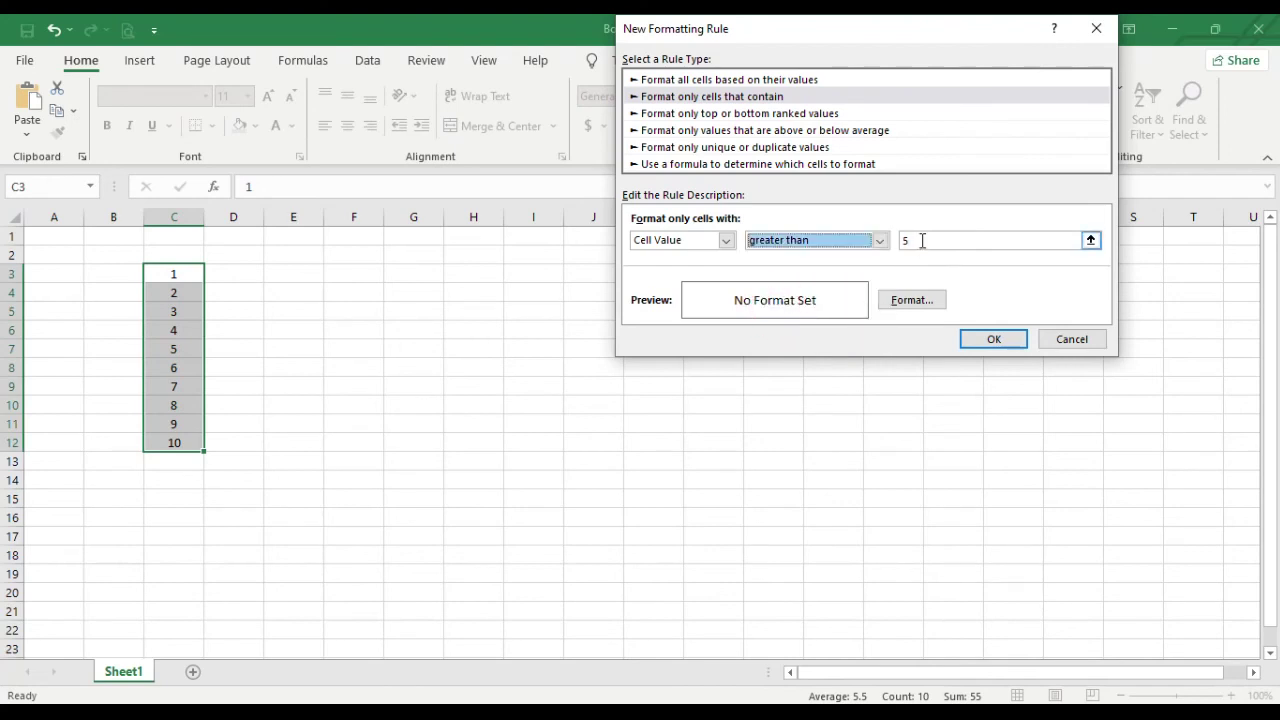
pyautogui.click(878, 240)
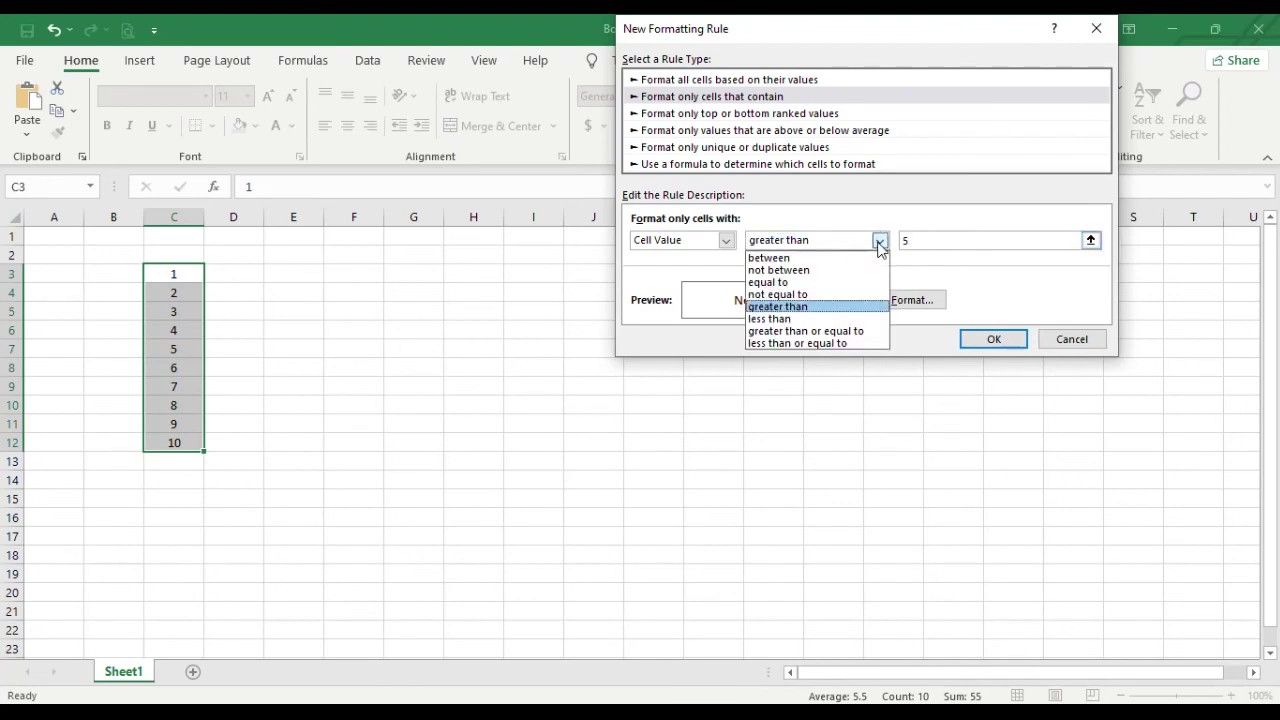
pyautogui.click(838, 328)
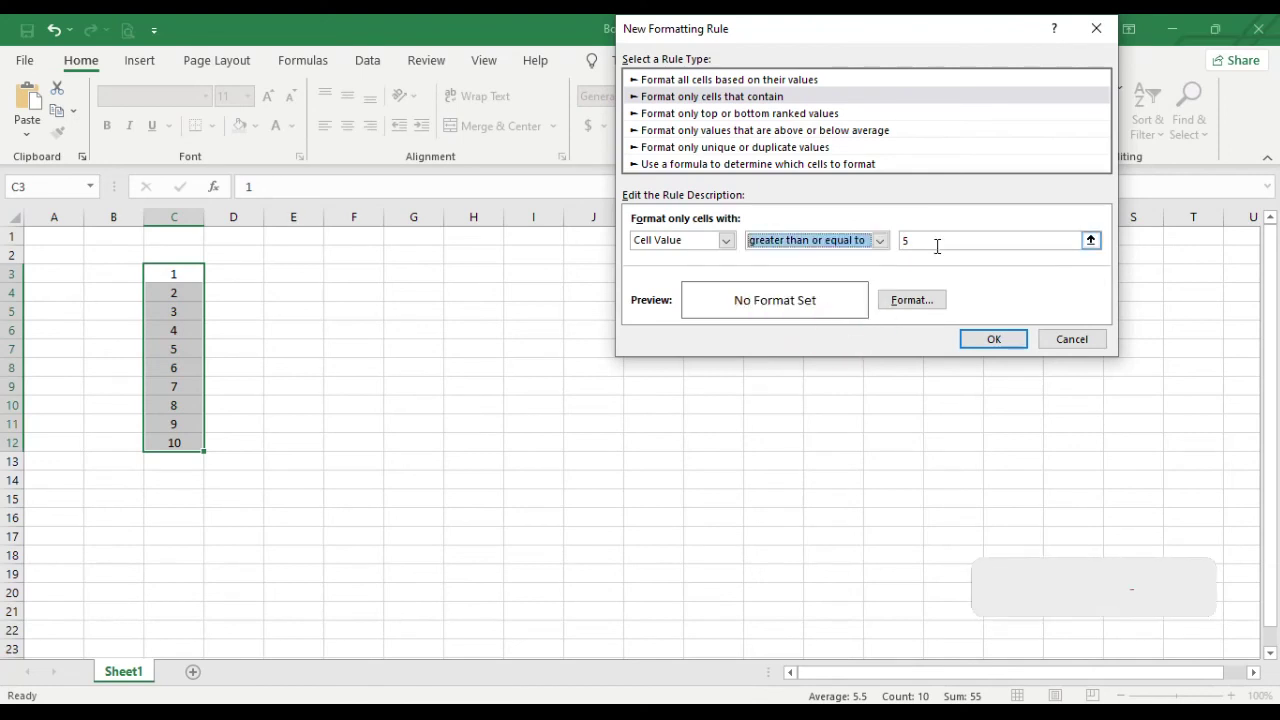
# Give the greater-than-or-equal-to-5 rule a green fill and apply it
pyautogui.click(919, 301)
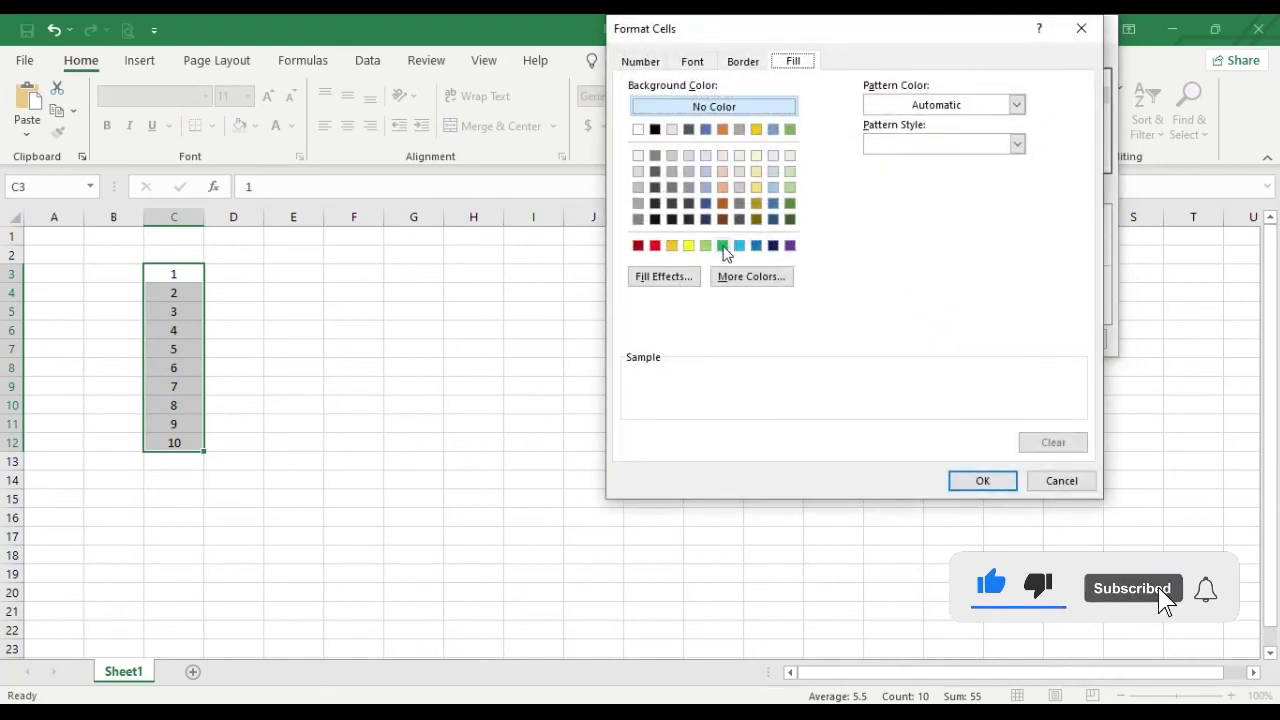
pyautogui.click(722, 245)
pyautogui.click(982, 480)
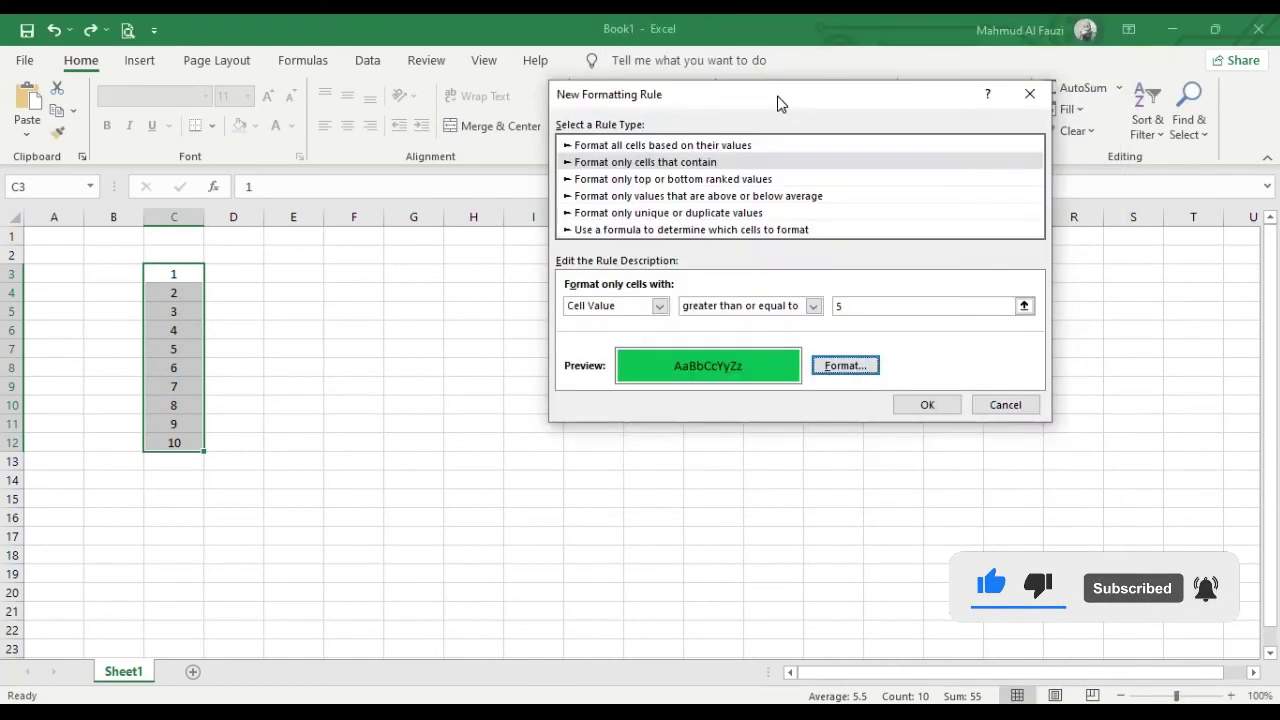
pyautogui.moveTo(773, 102); pyautogui.dragTo(771, 114)
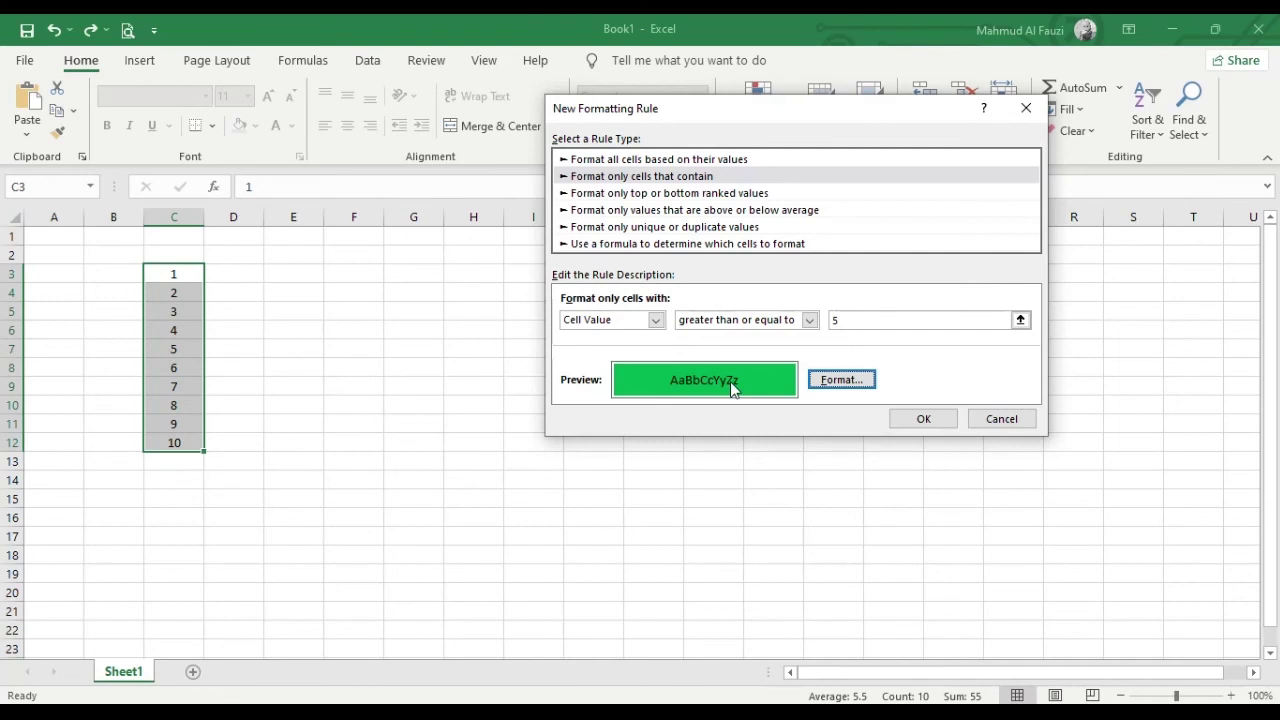
pyautogui.click(908, 417)
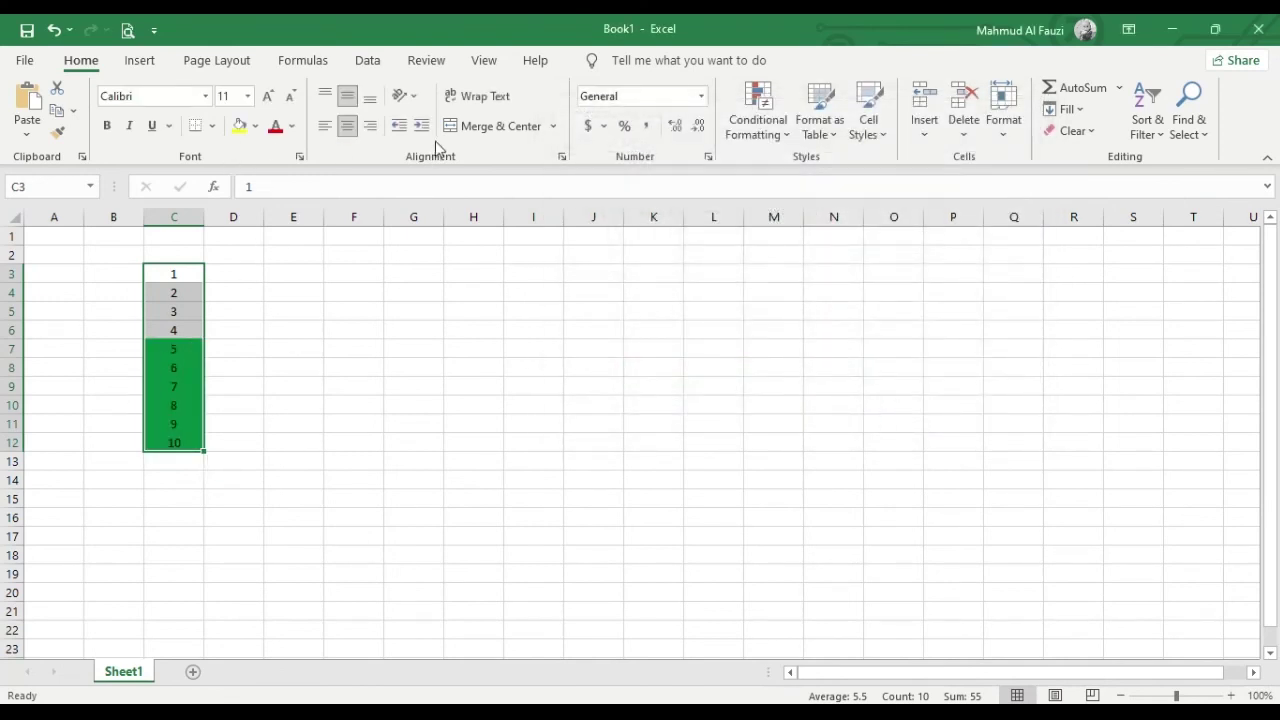
# Clear the existing green conditional formatting rule from the numbers
pyautogui.click(787, 137)
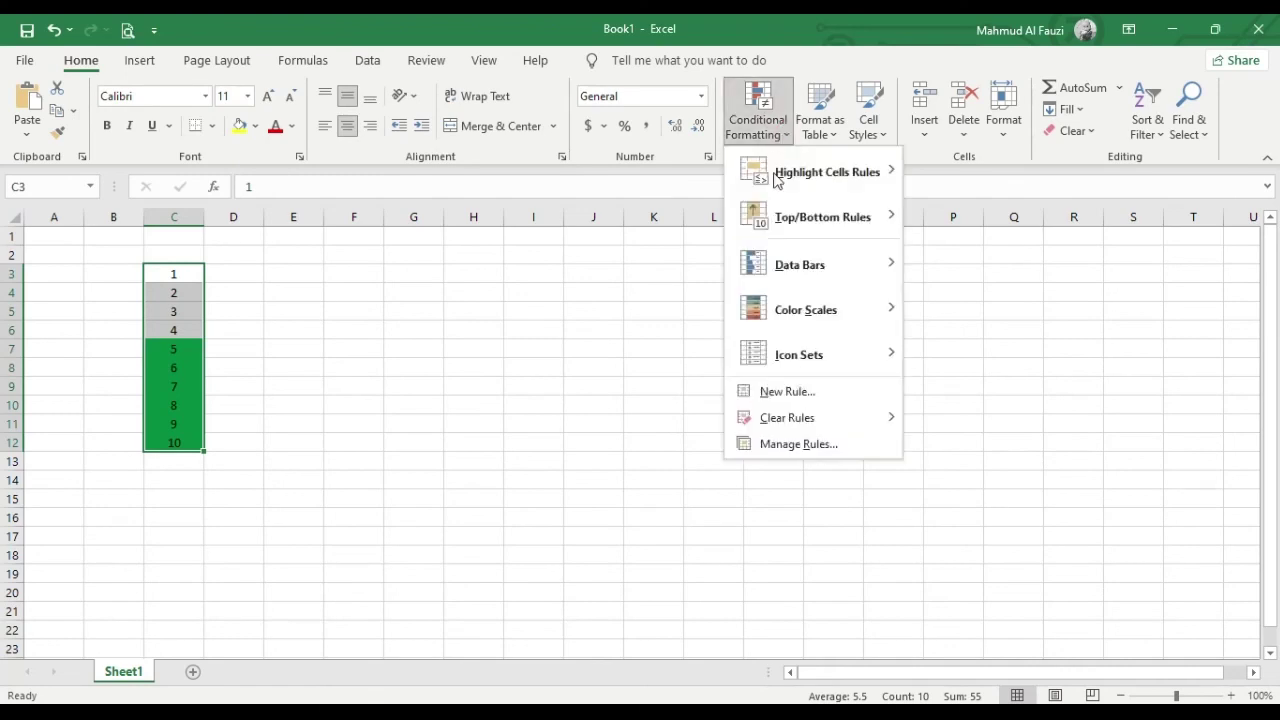
pyautogui.click(772, 390)
pyautogui.click(986, 439)
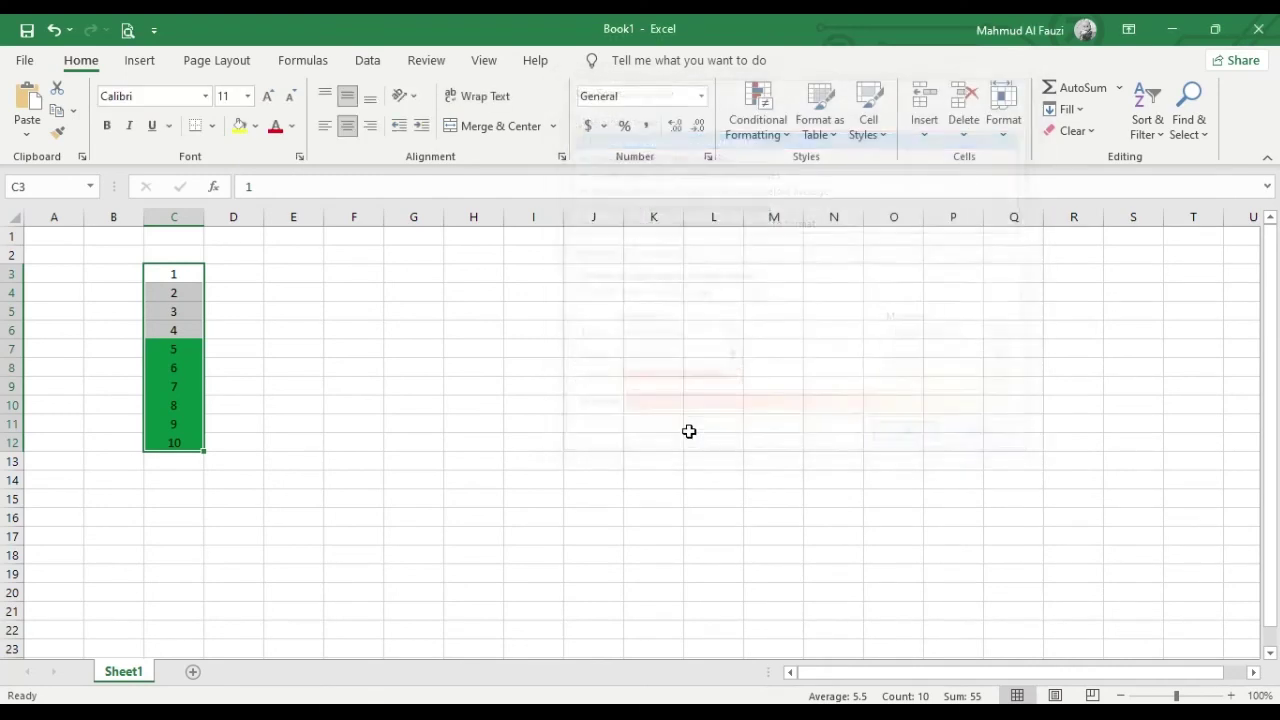
# Start a new cell-value rule for values less than or equal to 5
pyautogui.click(750, 132)
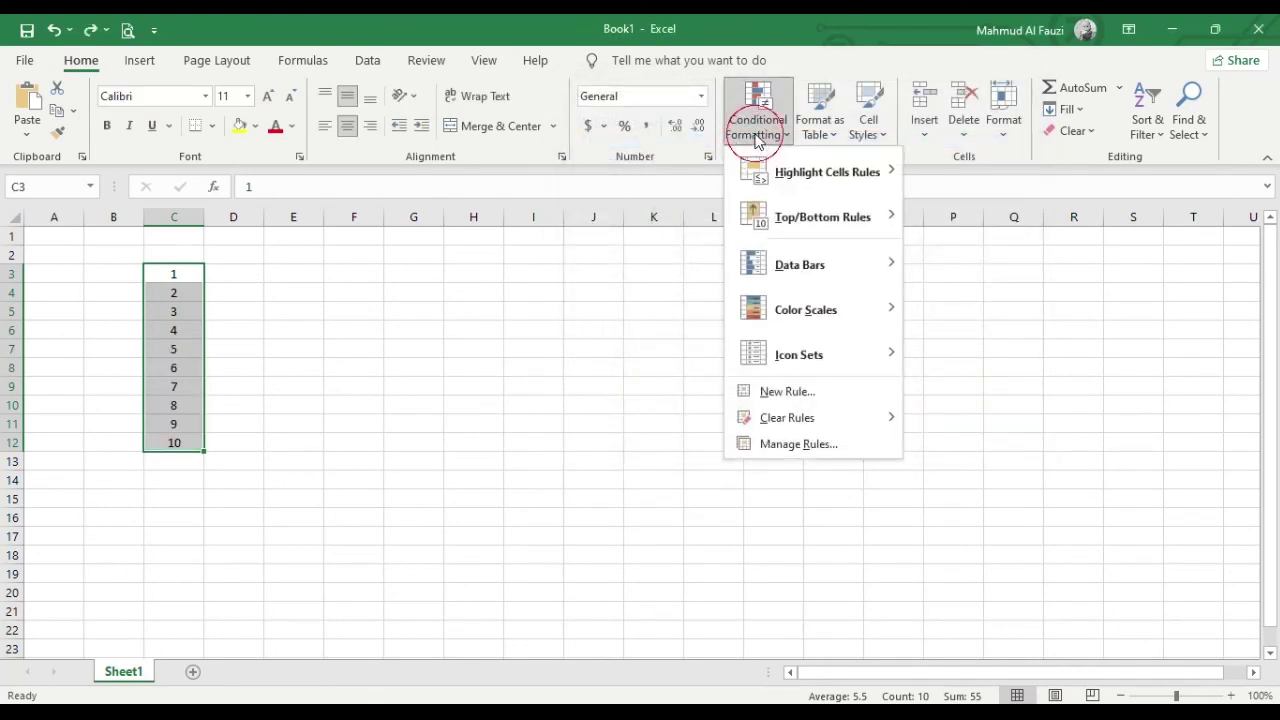
pyautogui.click(790, 390)
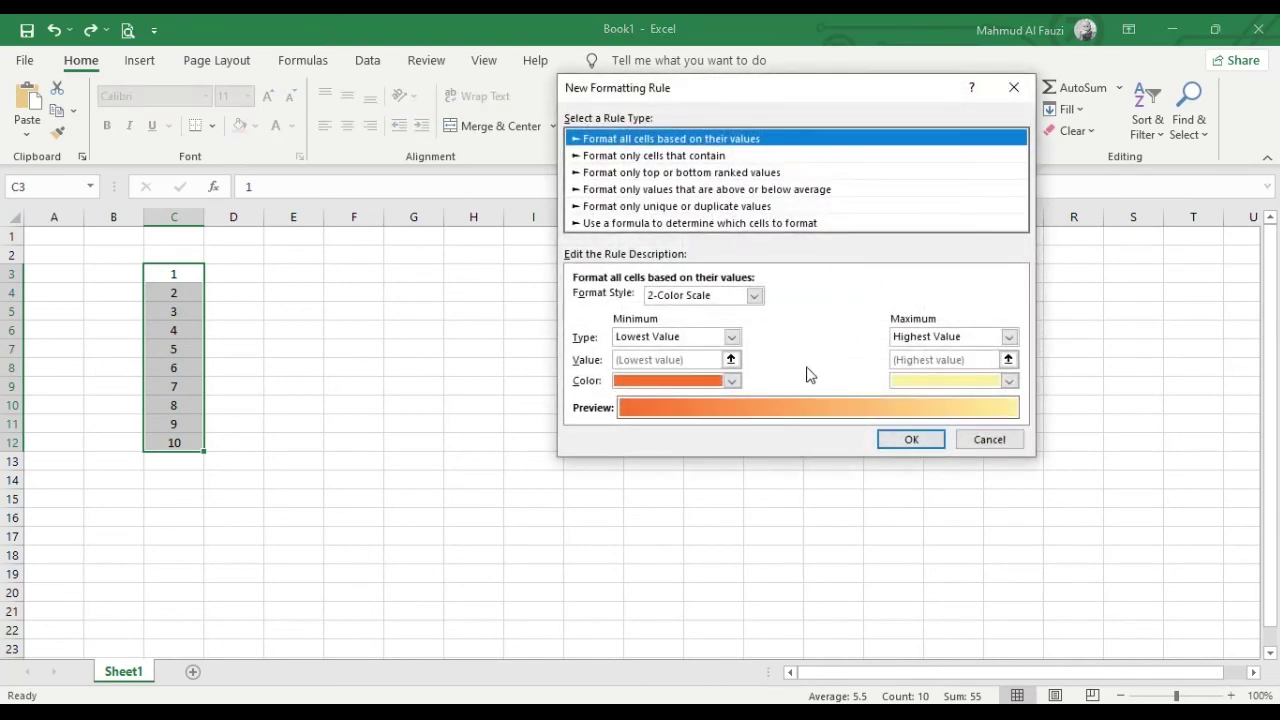
pyautogui.click(652, 157)
pyautogui.click(750, 303)
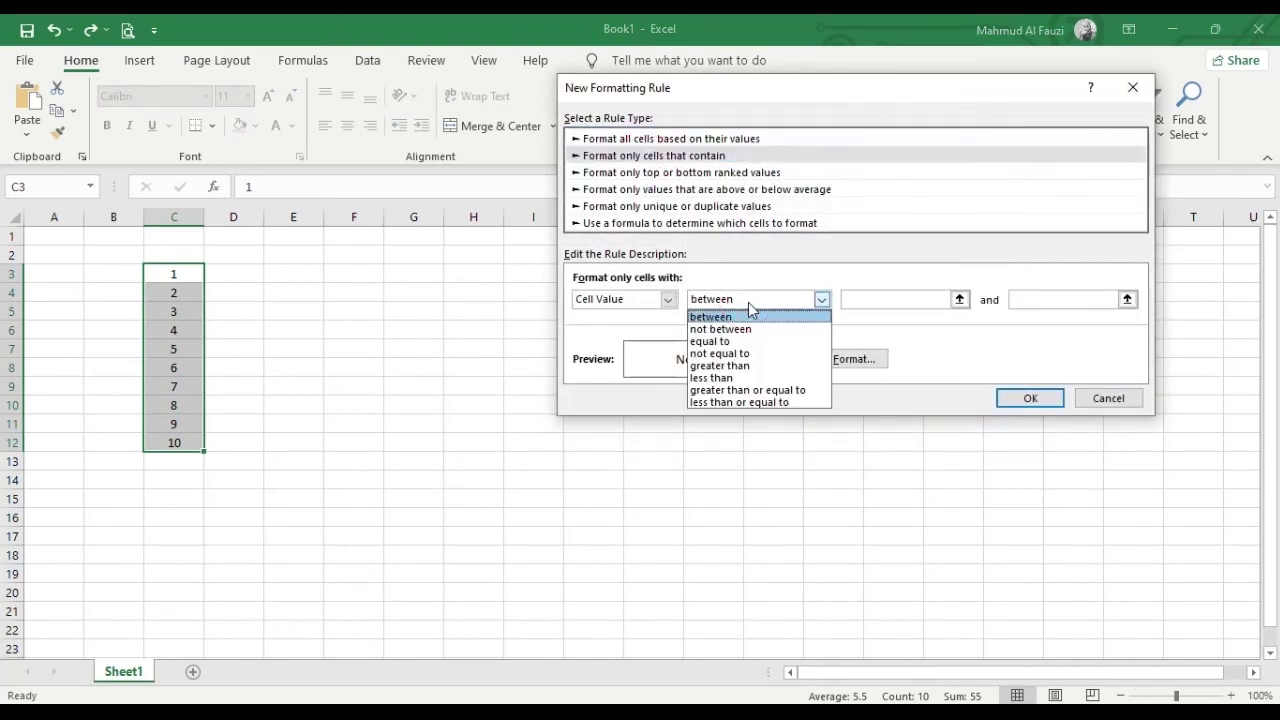
pyautogui.click(740, 402)
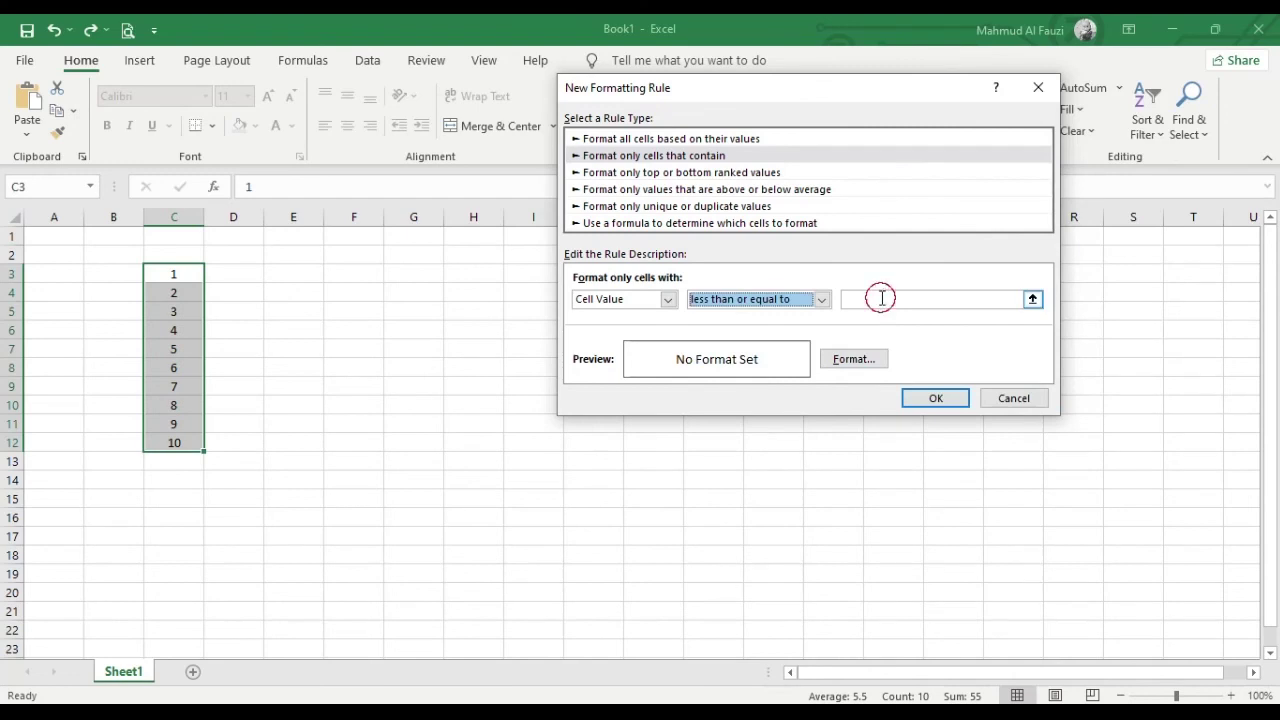
pyautogui.click(881, 298)
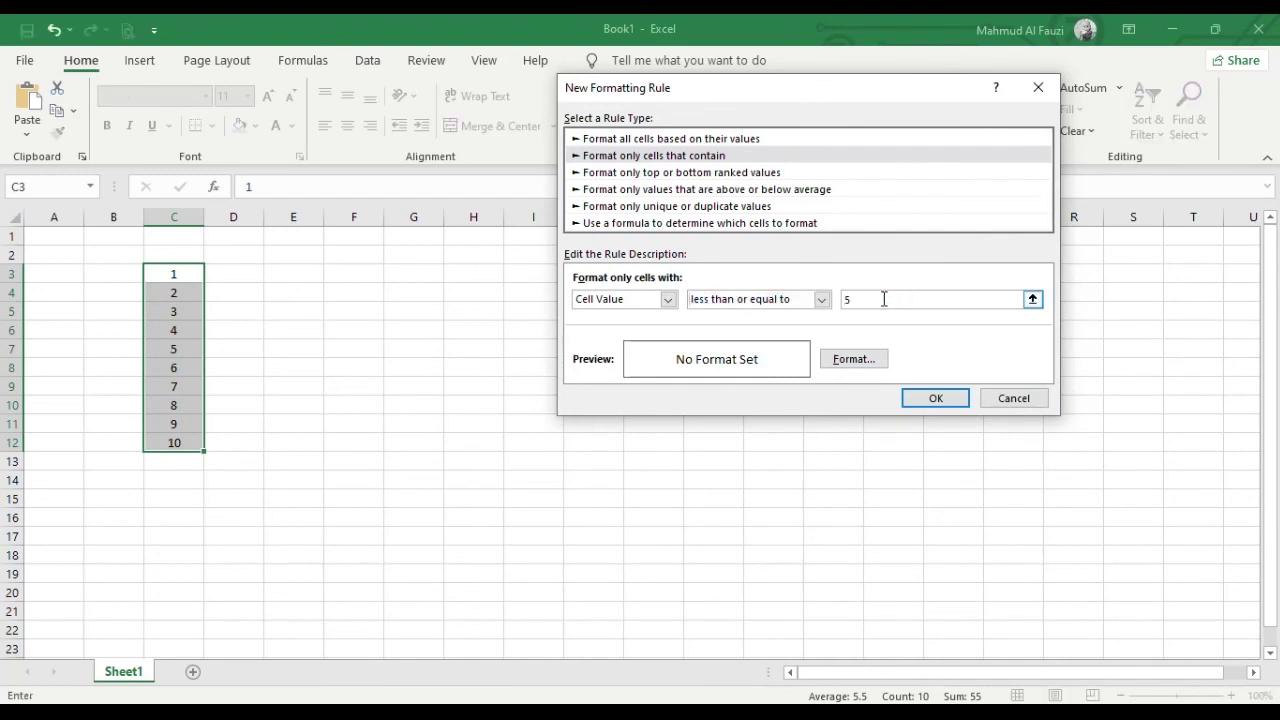
# Give the less-than-or-equal-to-5 rule a red fill, apply it, and view the shading
pyautogui.click(852, 358)
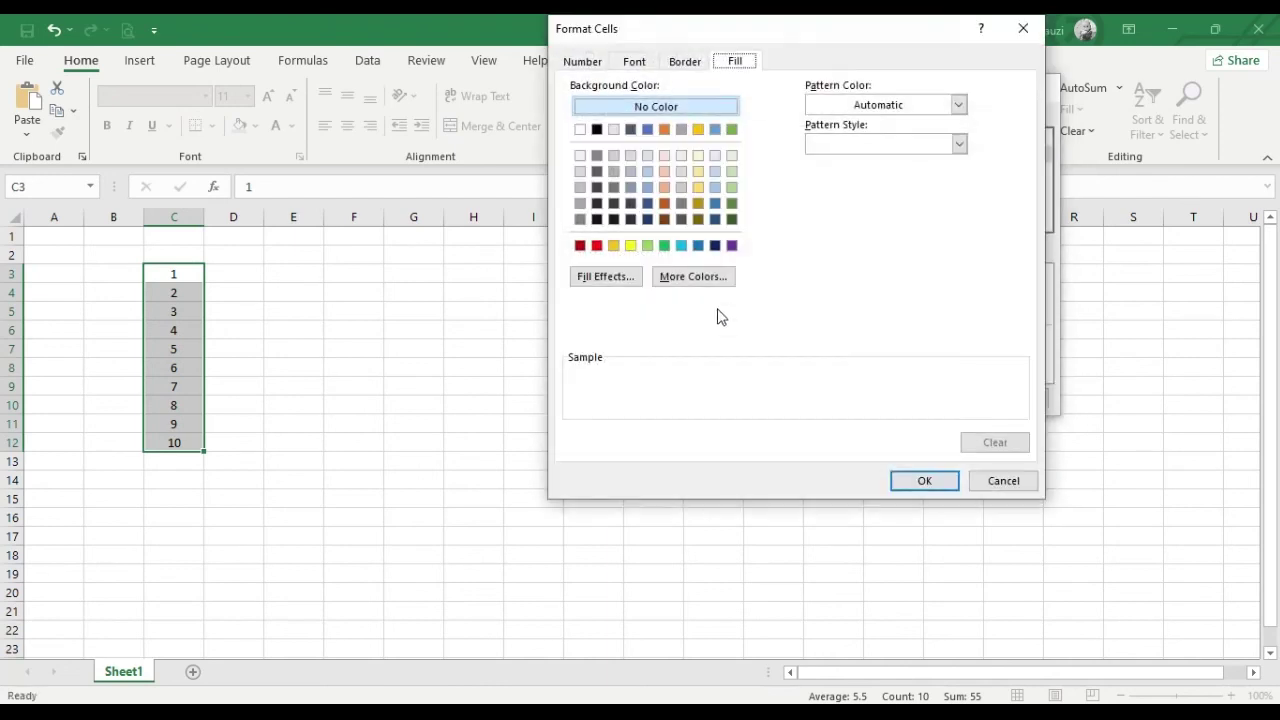
pyautogui.click(665, 245)
pyautogui.click(597, 245)
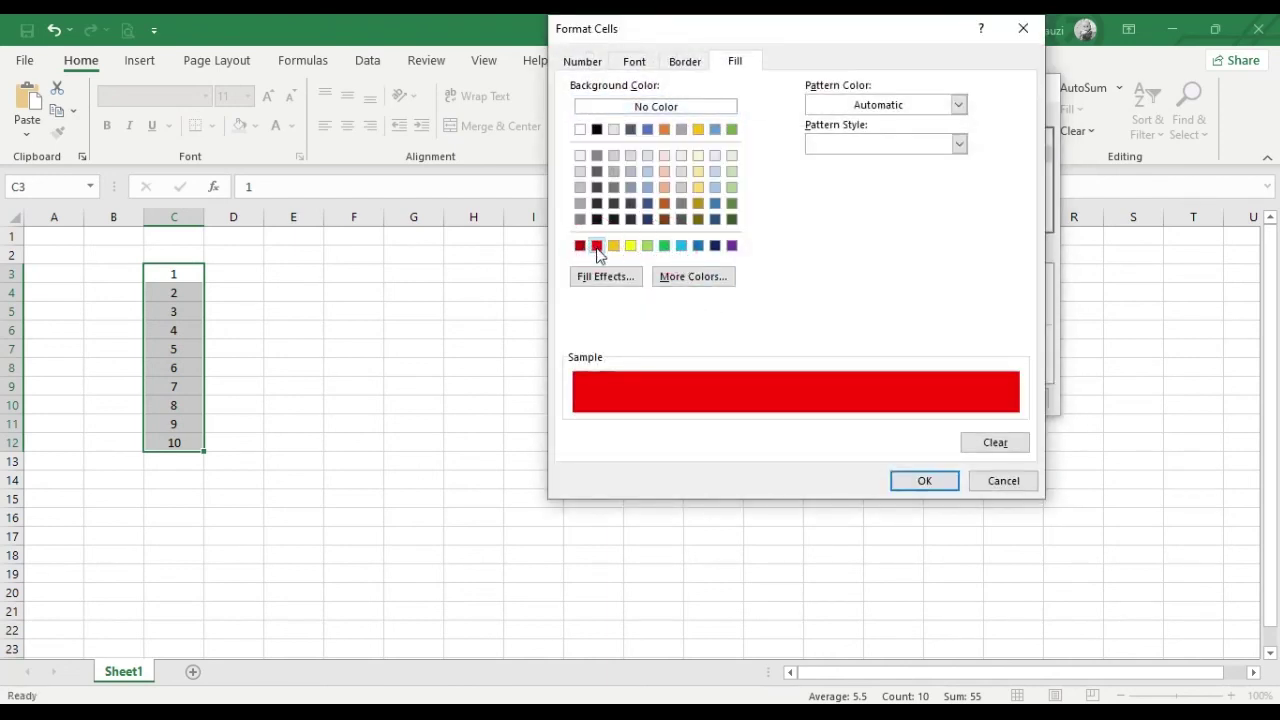
pyautogui.click(925, 480)
pyautogui.click(933, 398)
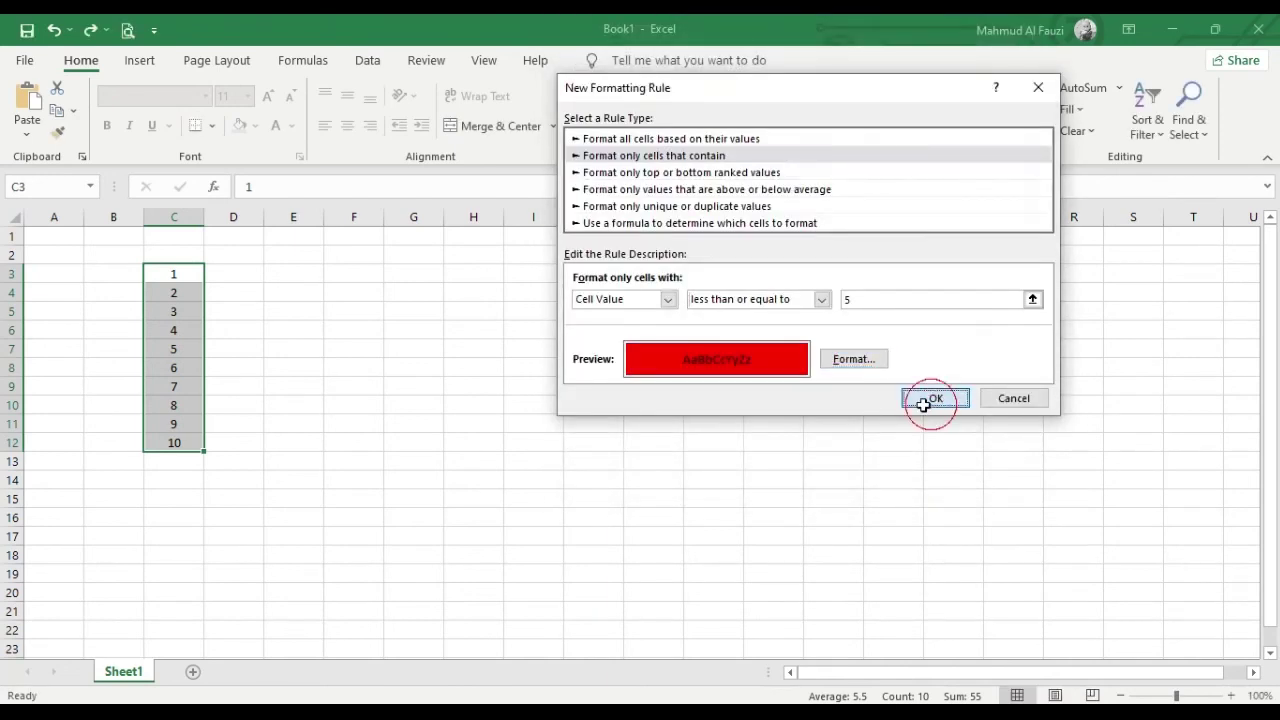
pyautogui.click(320, 420)
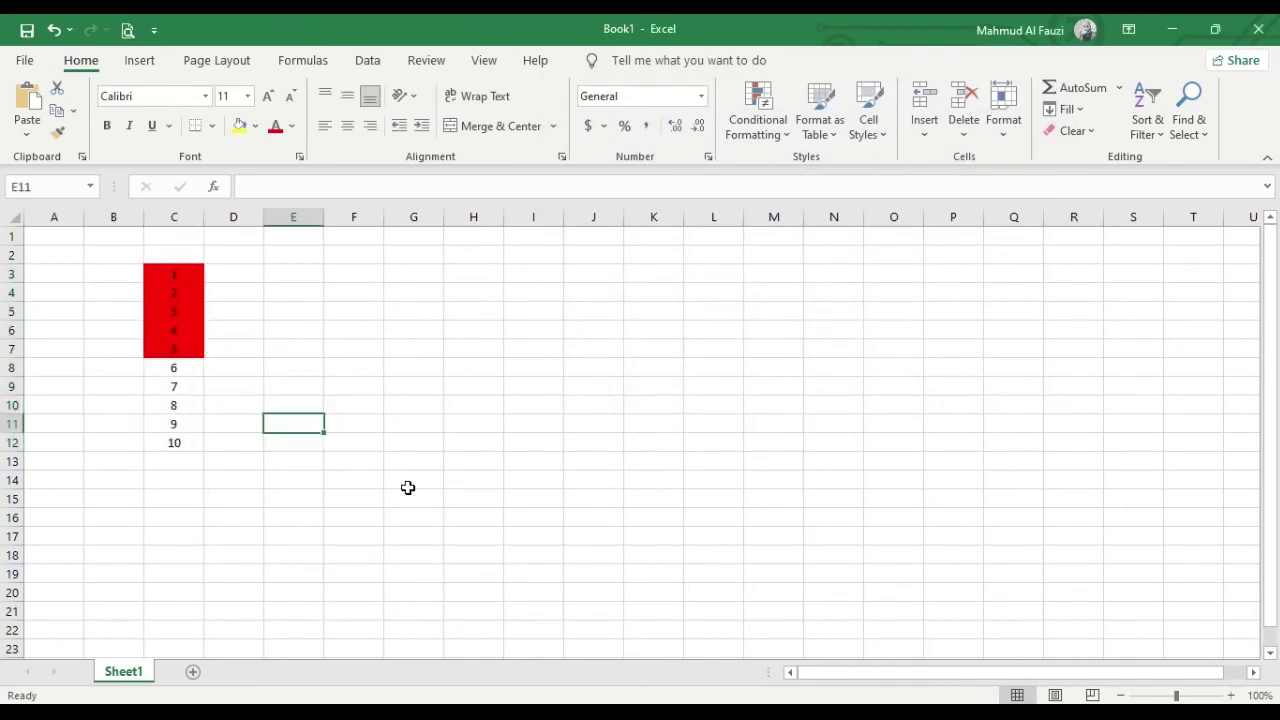
pyautogui.click(230, 284)
# Select cells C3 to C11, then return the slide show to the title slide
pyautogui.moveTo(176, 272); pyautogui.dragTo(197, 441)
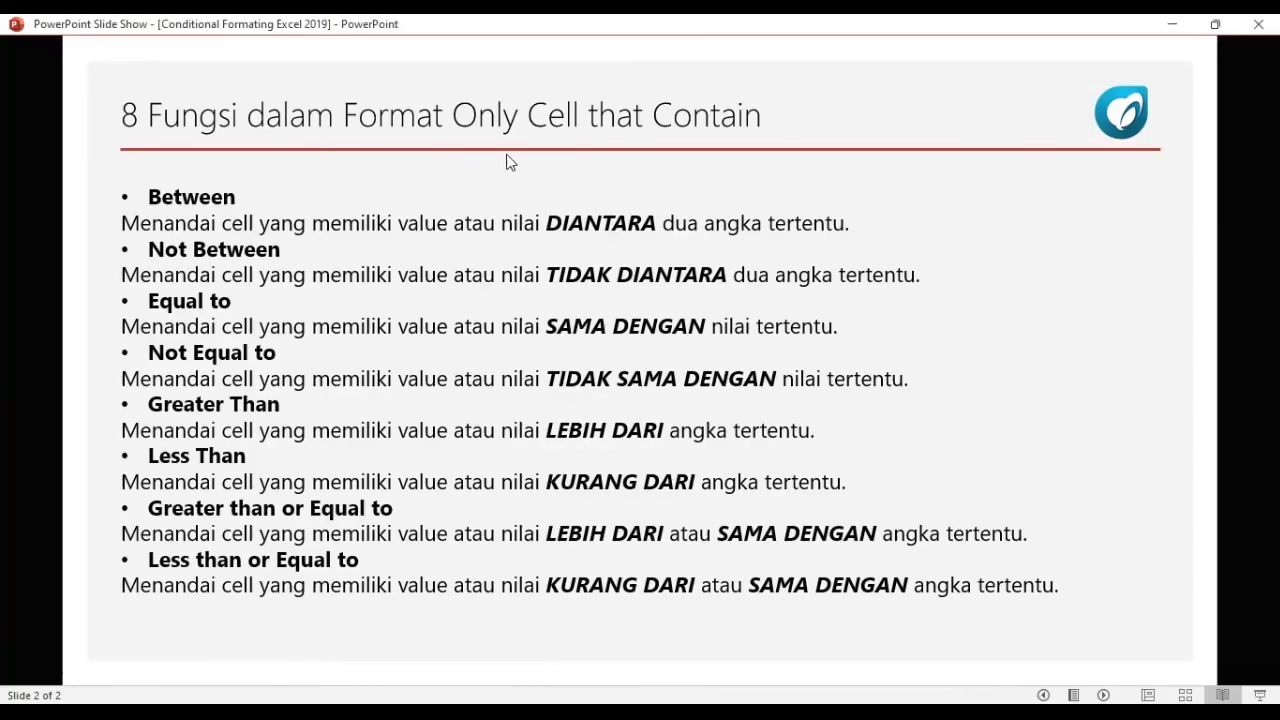
pyautogui.press('Left')
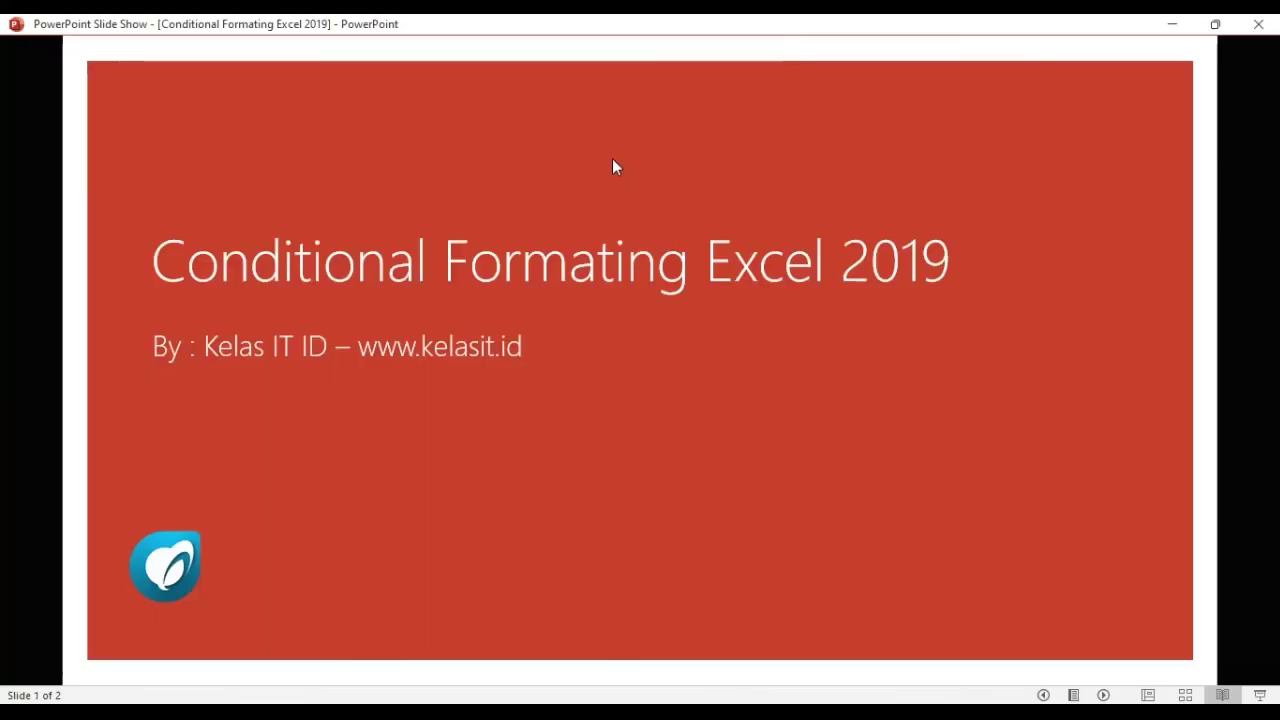